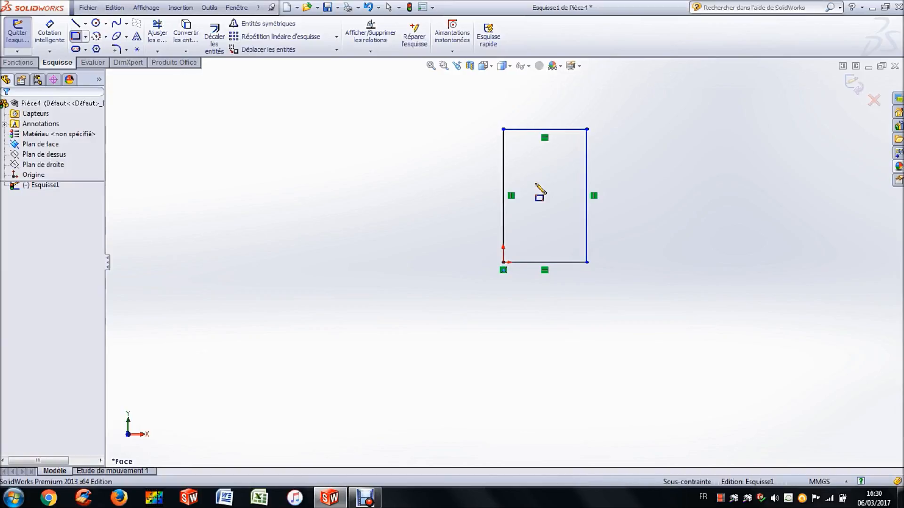
# Step: Dimension the rectangle's left vertical side and set its height to 120 mm
pyautogui.click(50, 34)
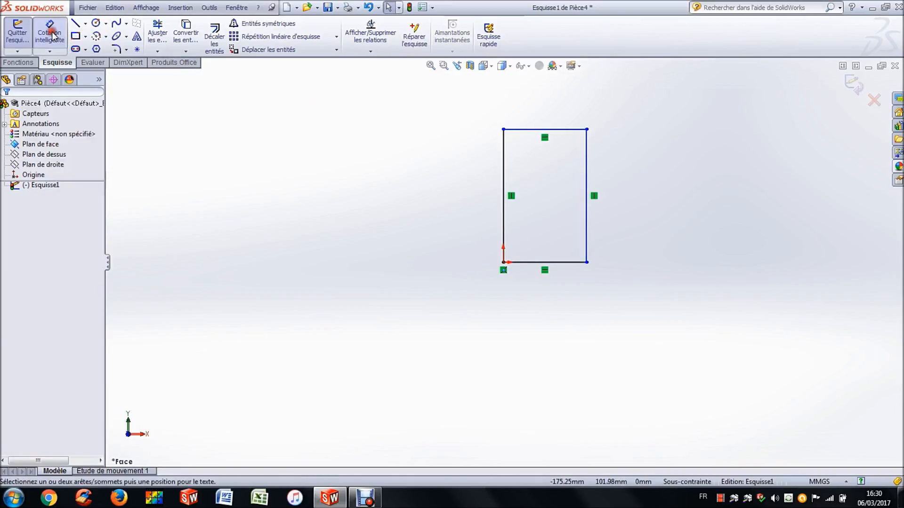
pyautogui.click(503, 217)
pyautogui.click(473, 204)
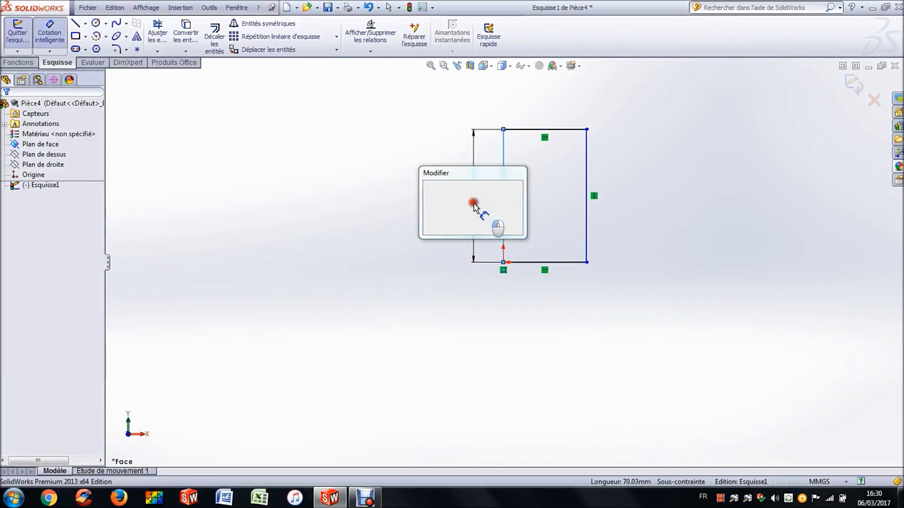
pyautogui.write('12')
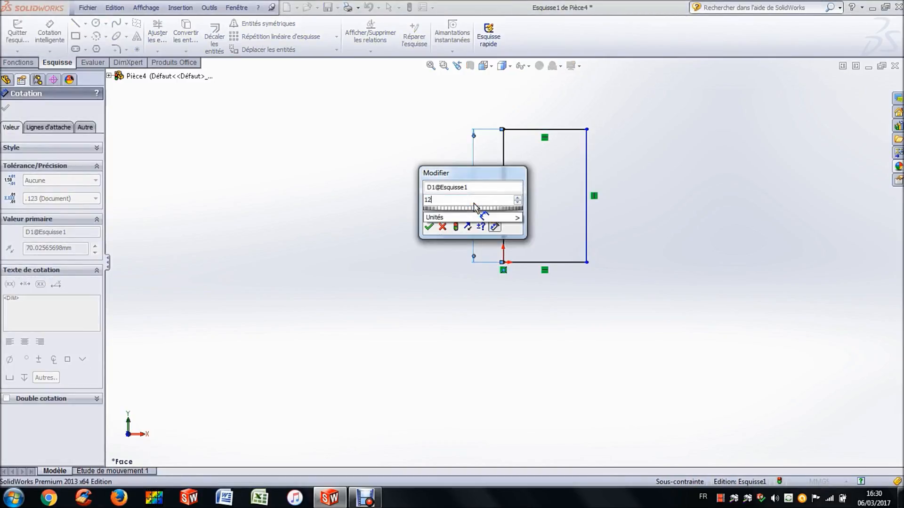
pyautogui.write('0')
pyautogui.press('Return')
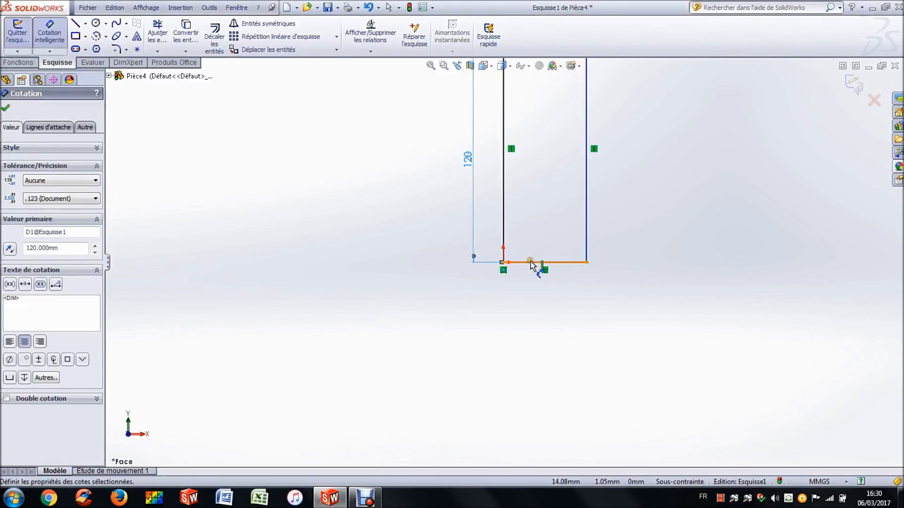
# Step: Dimension the rectangle's bottom edge and set its width to 66 mm
pyautogui.click(530, 263)
pyautogui.click(541, 292)
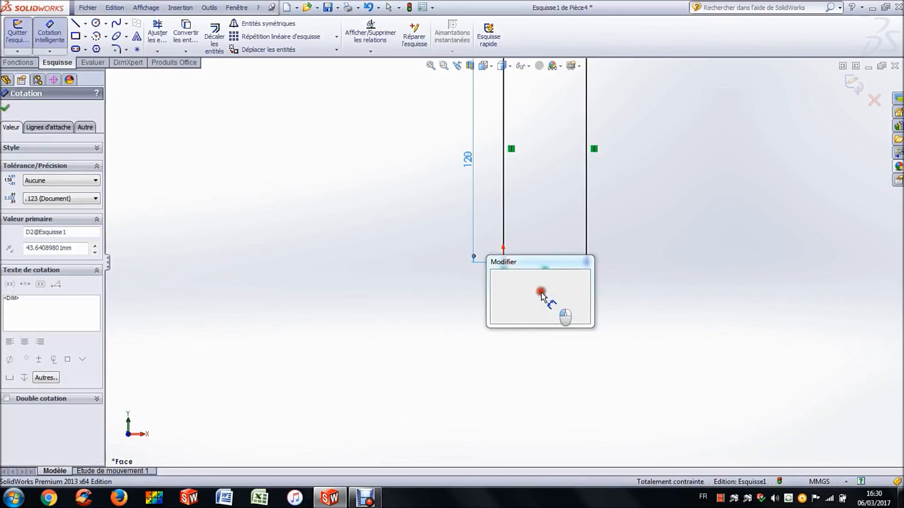
pyautogui.write('66')
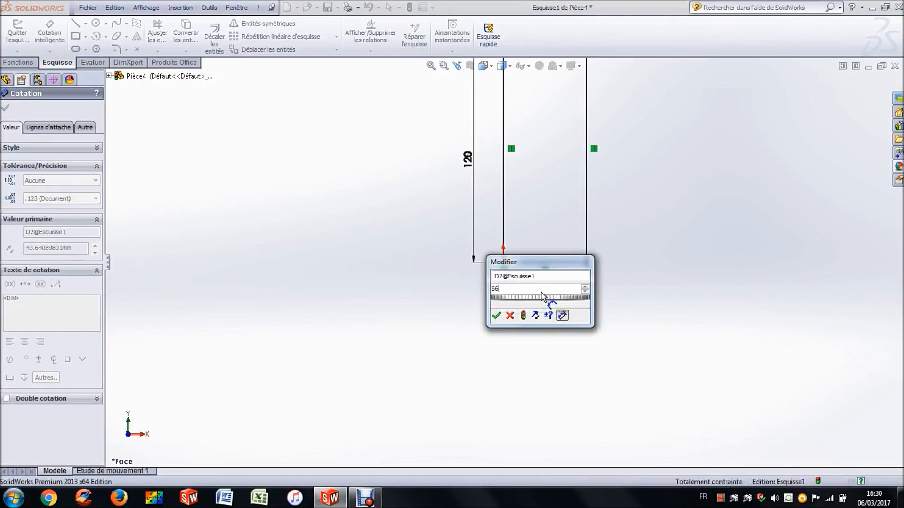
pyautogui.press('Return')
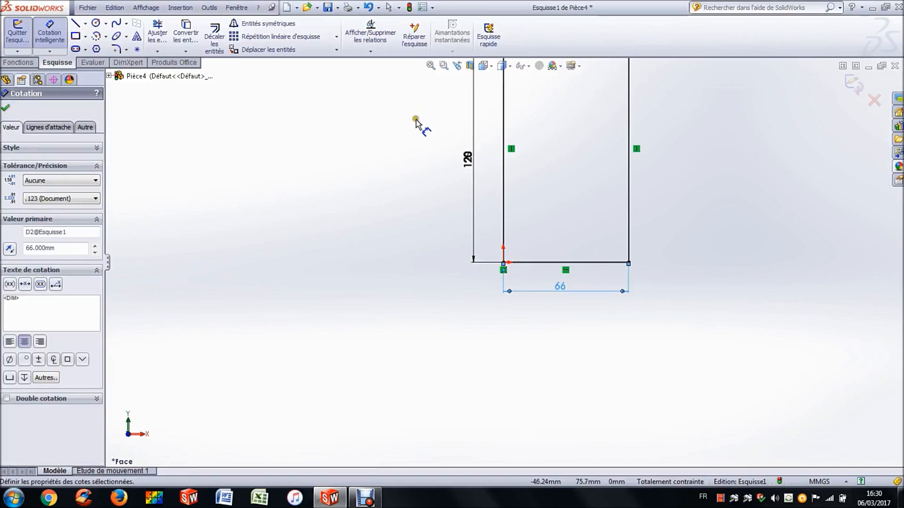
pyautogui.press('Escape')
pyautogui.click(432, 66)
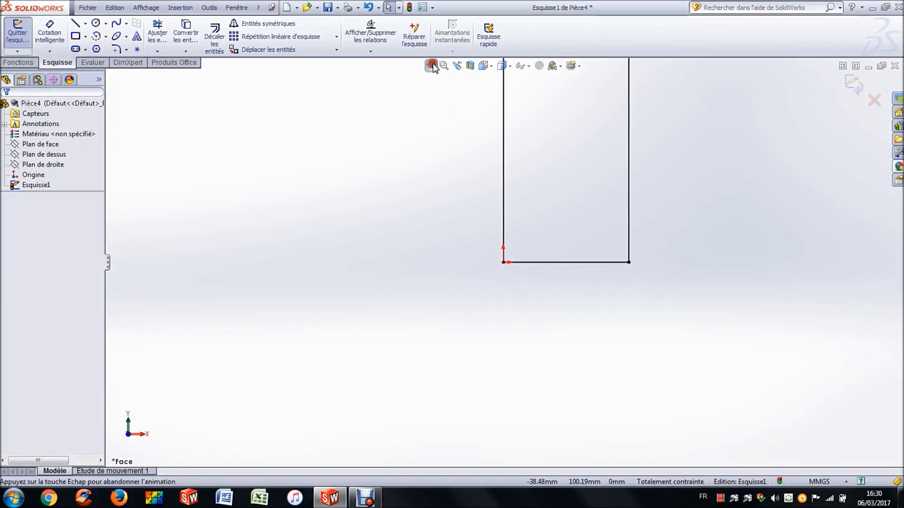
pyautogui.click(322, 142)
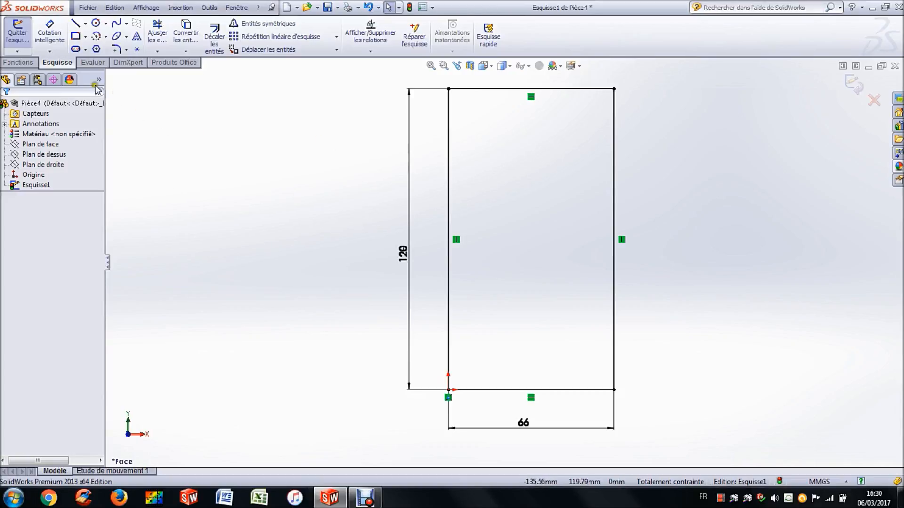
# Step: Extrude the rectangle as a blind boss 25 mm deep from the sketch plane
pyautogui.click(18, 62)
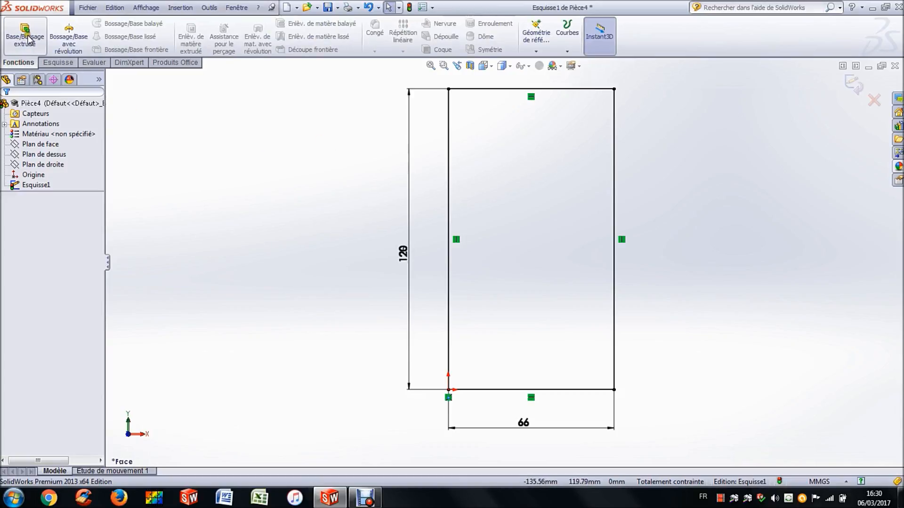
pyautogui.click(28, 37)
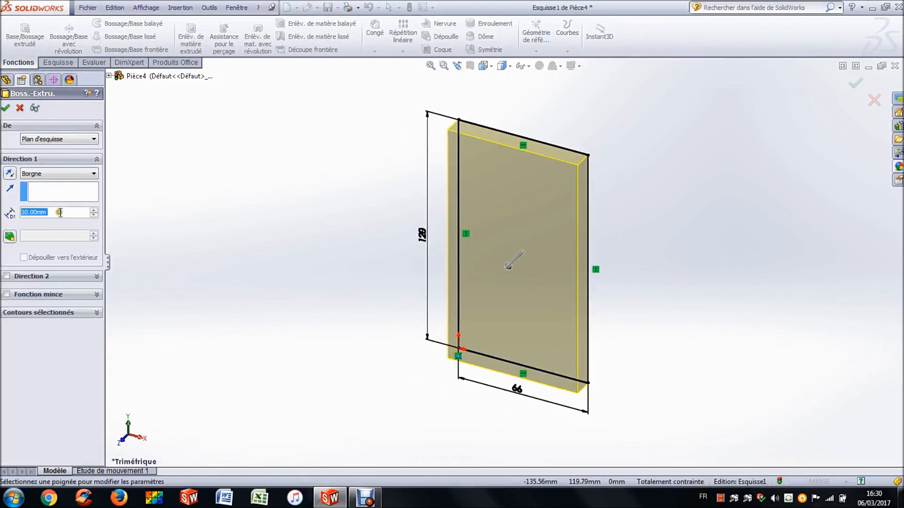
pyautogui.write('25')
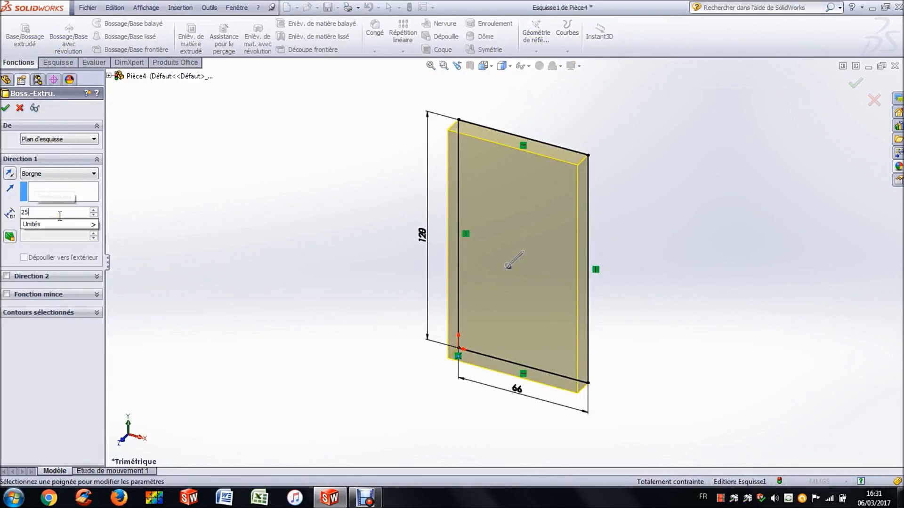
pyautogui.press('Return')
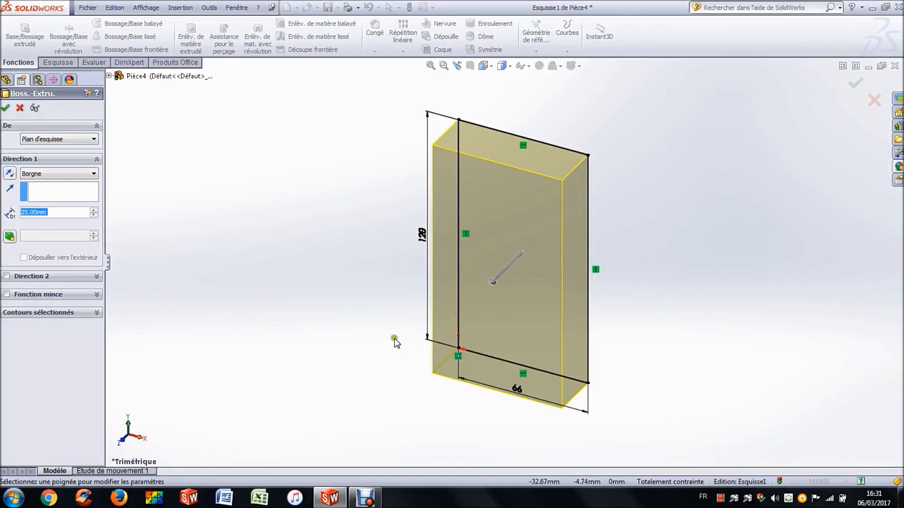
pyautogui.click(5, 108)
pyautogui.click(246, 144)
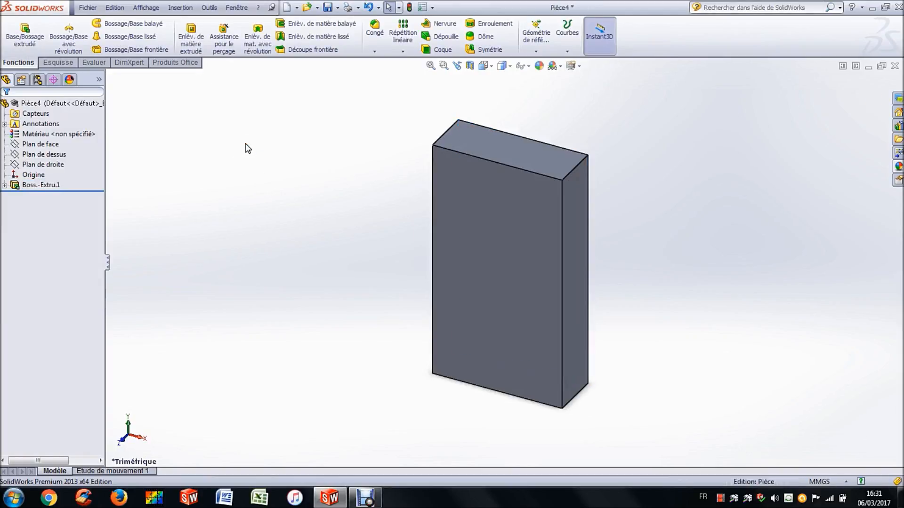
# Step: Rename the block's extrusion feature as ETAPE 1
pyautogui.click(34, 185)
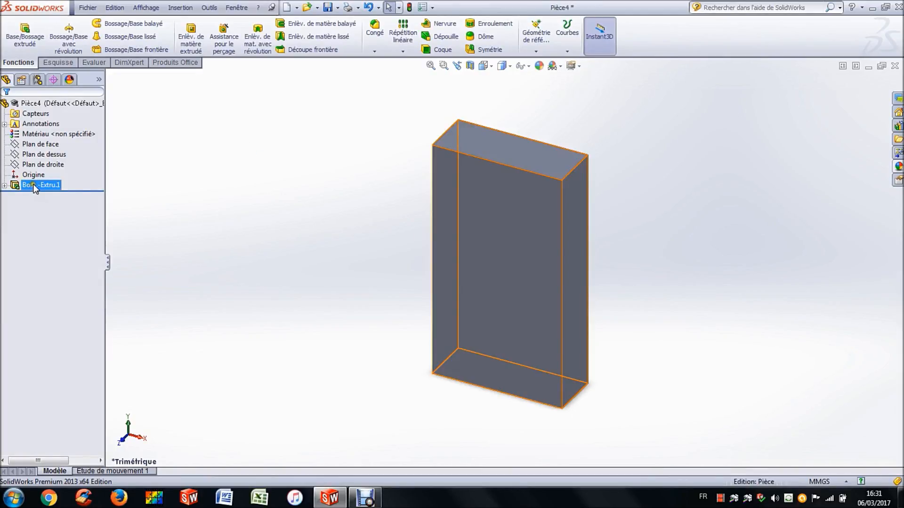
pyautogui.click(33, 185)
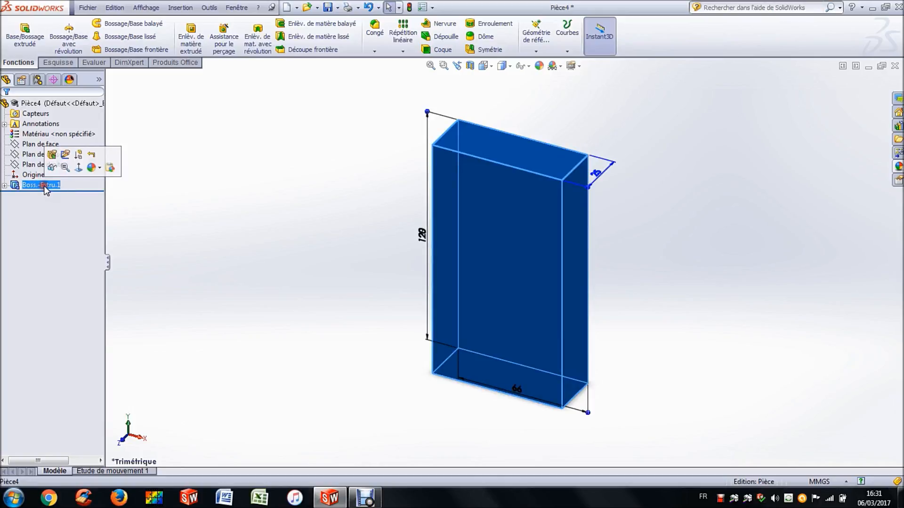
pyautogui.click(44, 186)
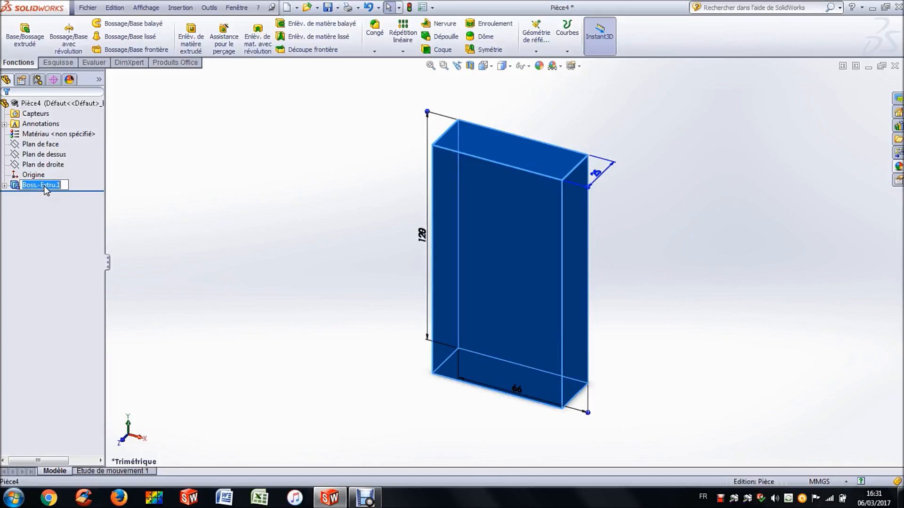
pyautogui.write('ETAPE 1')
pyautogui.click(113, 219)
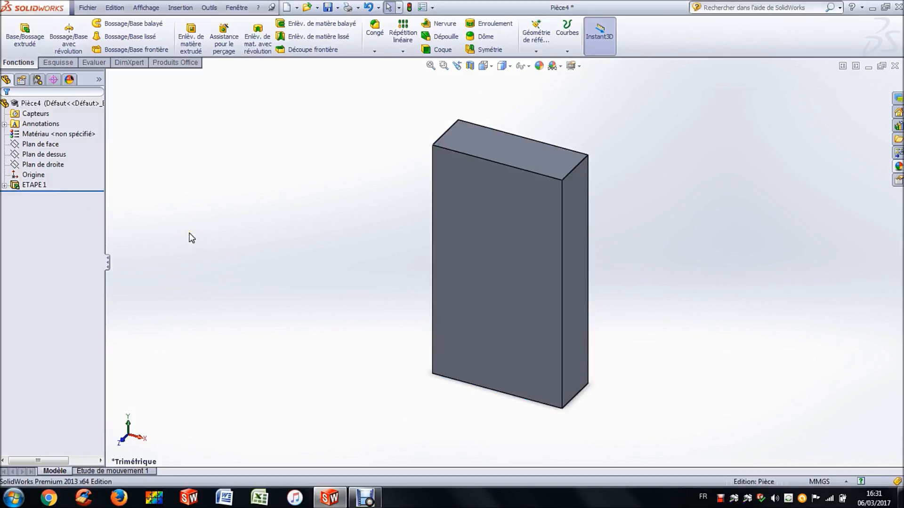
# Step: Start a new sketch on the block's top face and orient the view normal to it
pyautogui.click(500, 148)
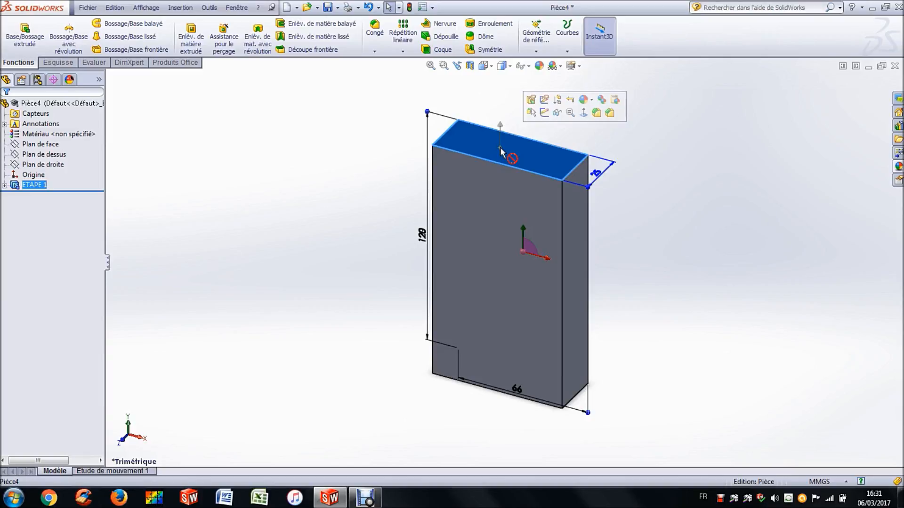
pyautogui.click(544, 113)
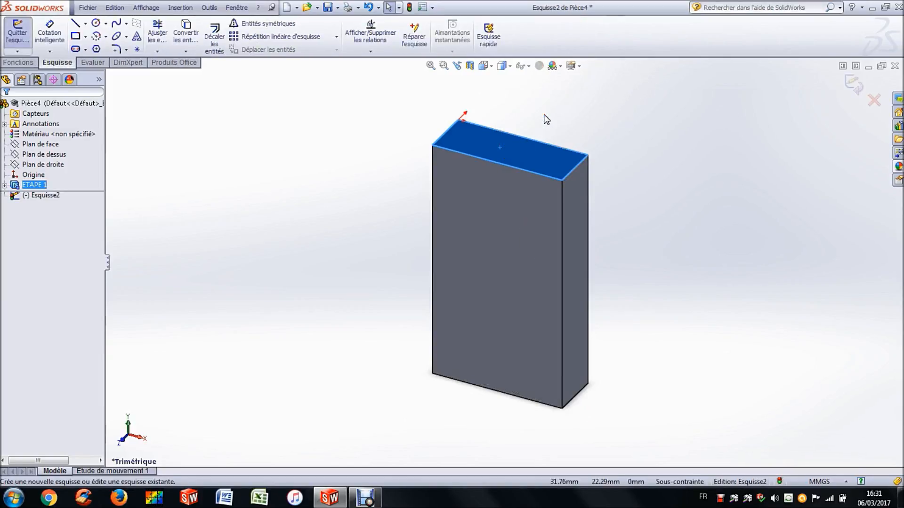
pyautogui.click(490, 65)
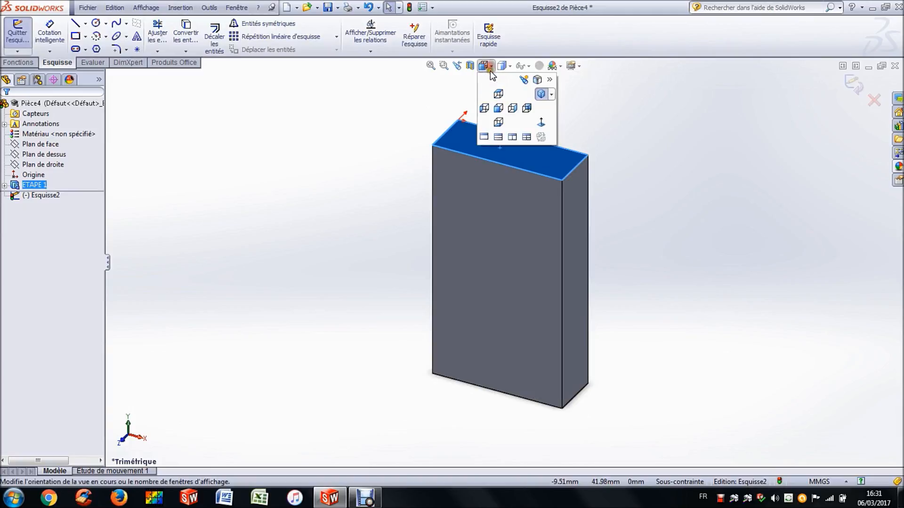
pyautogui.click(541, 124)
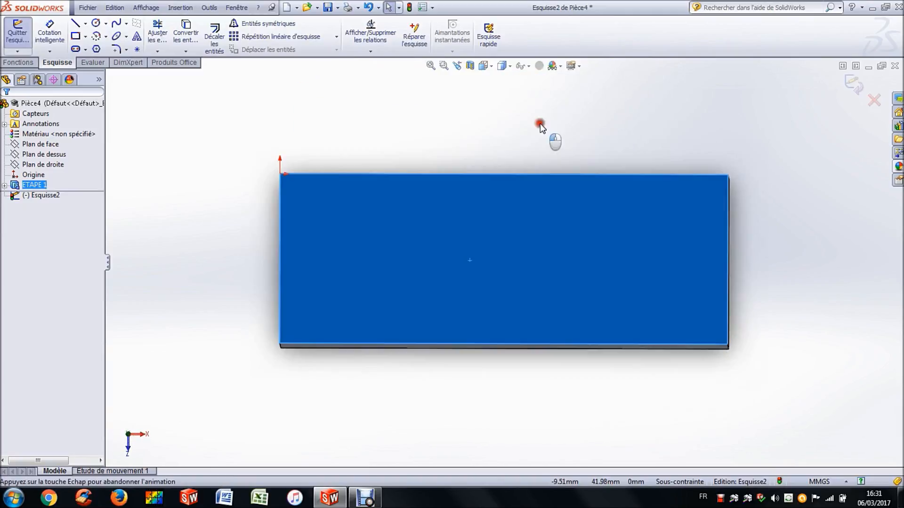
pyautogui.click(212, 205)
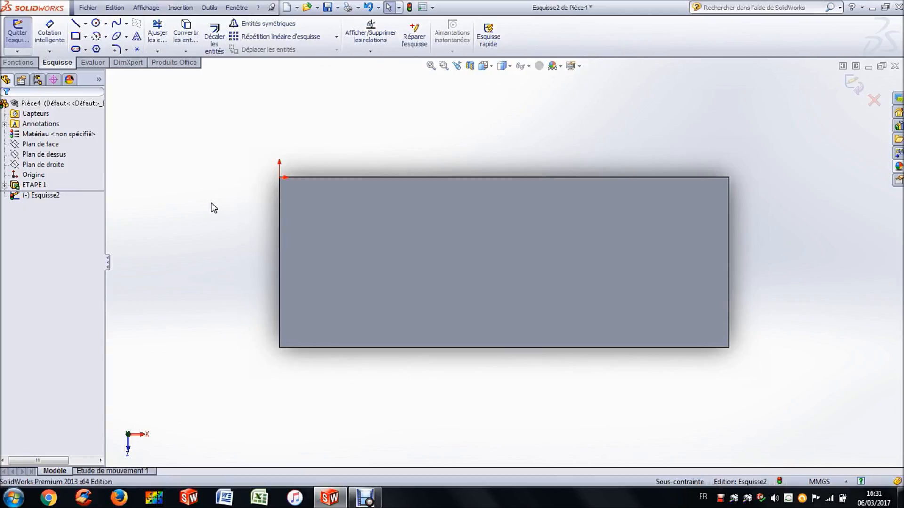
pyautogui.click(205, 197)
# Step: Sketch a closed right triangle at the top face's front-left corner, about 10.5 mm wide and 7.6 mm high along the edges
pyautogui.click(75, 24)
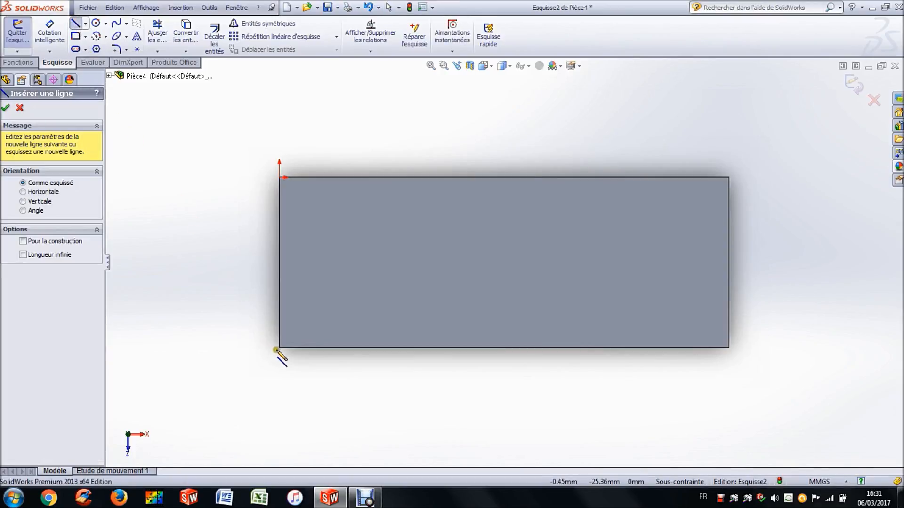
pyautogui.moveTo(280, 348); pyautogui.dragTo(280, 295)
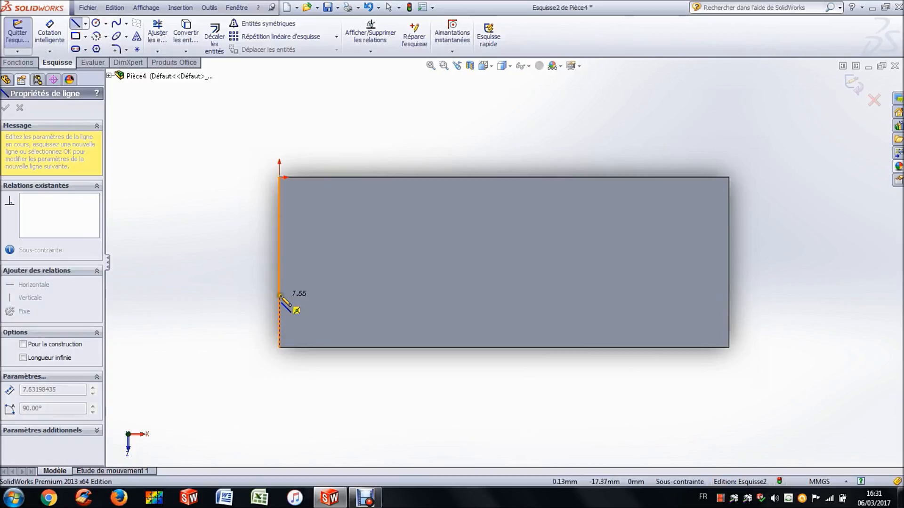
pyautogui.click(350, 347)
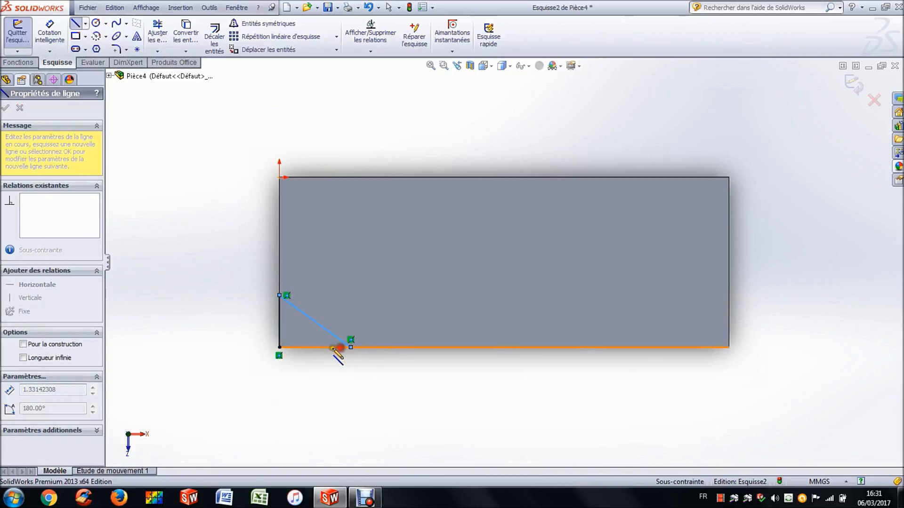
pyautogui.click(279, 348)
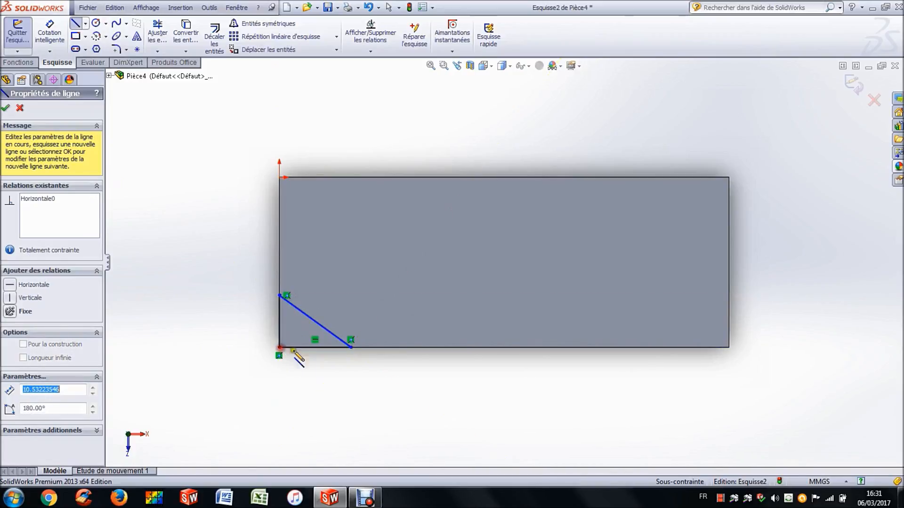
# Step: Sketch a closed right triangle at the face's front-right corner, about 11.4 mm wide and level with the left triangle's height
pyautogui.click(729, 348)
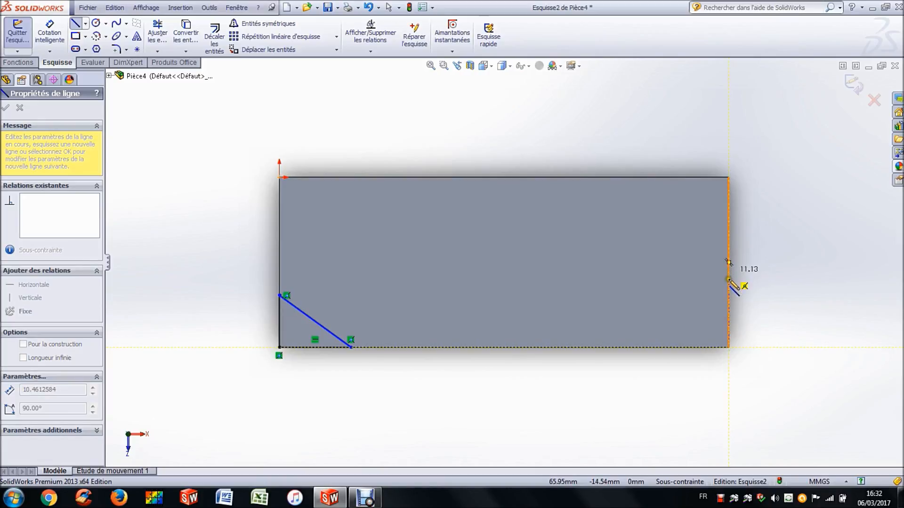
pyautogui.click(729, 297)
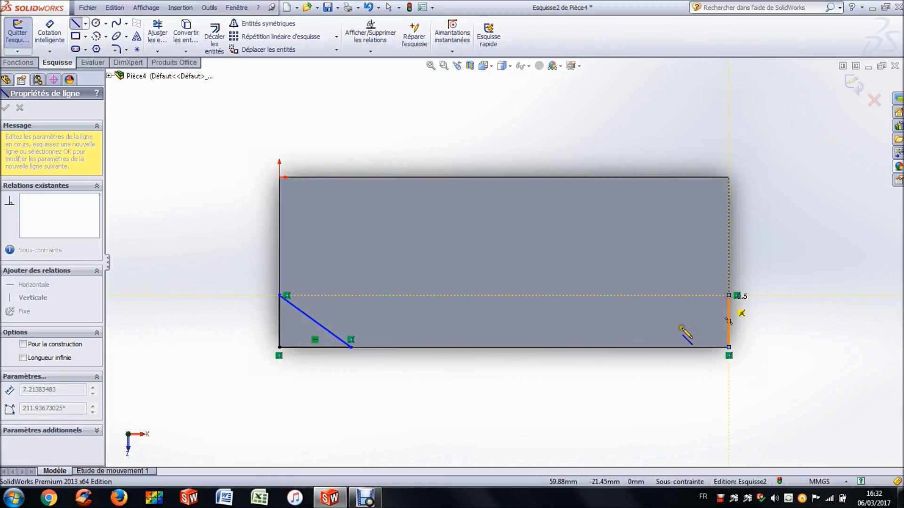
pyautogui.click(651, 347)
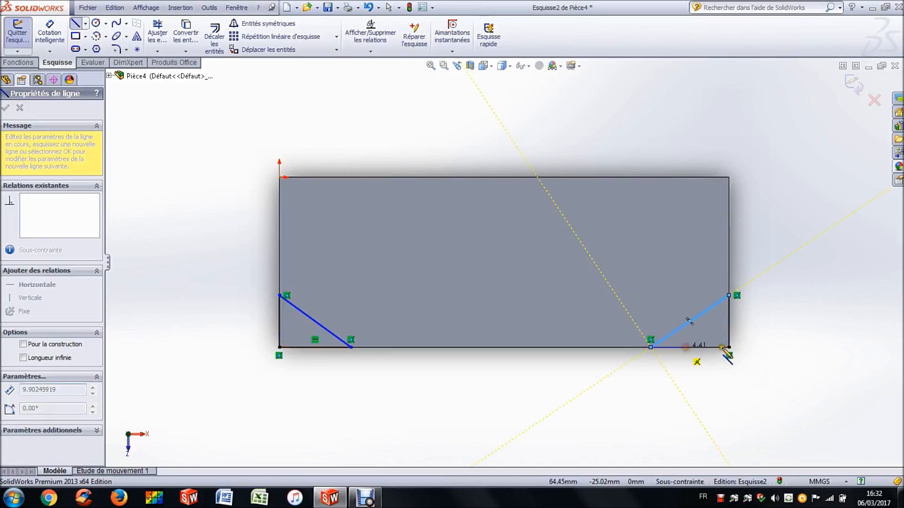
pyautogui.click(729, 348)
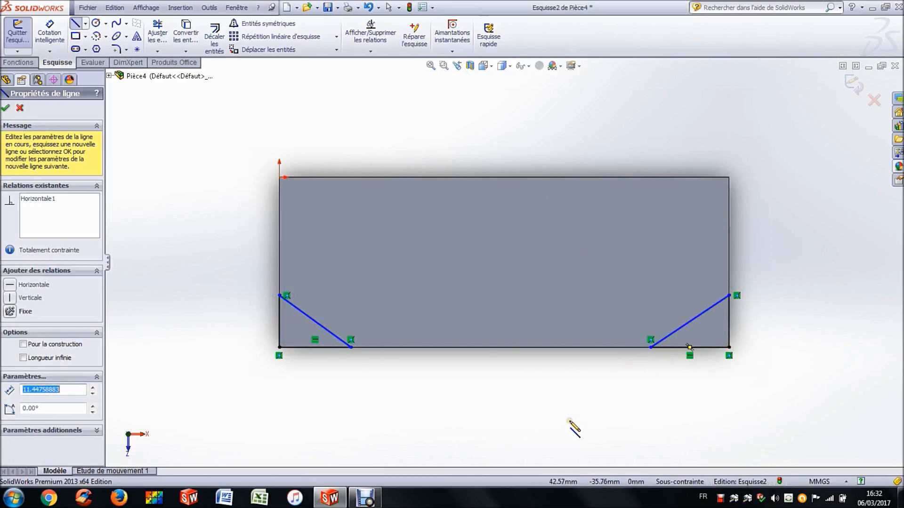
pyautogui.press('Escape')
pyautogui.press('Escape')
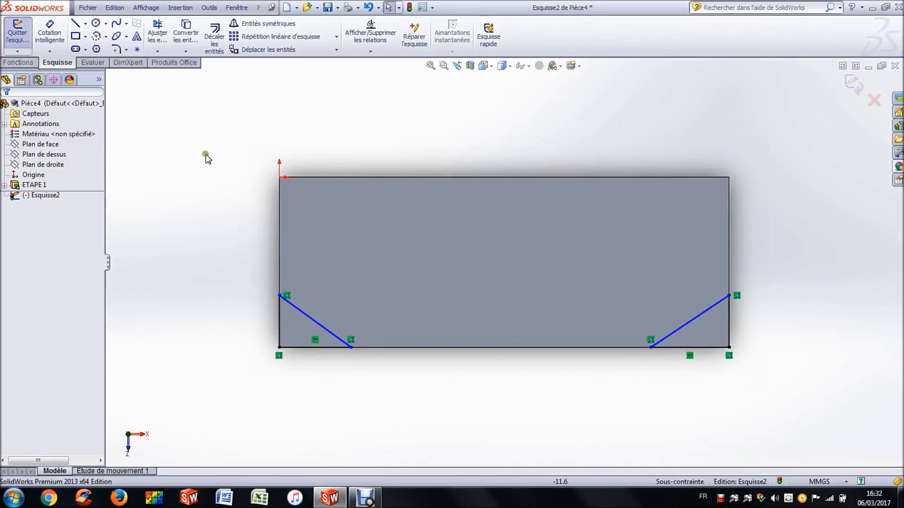
# Step: Dimension the horizontal legs of the left and right corner triangles to 10 mm each
pyautogui.click(49, 34)
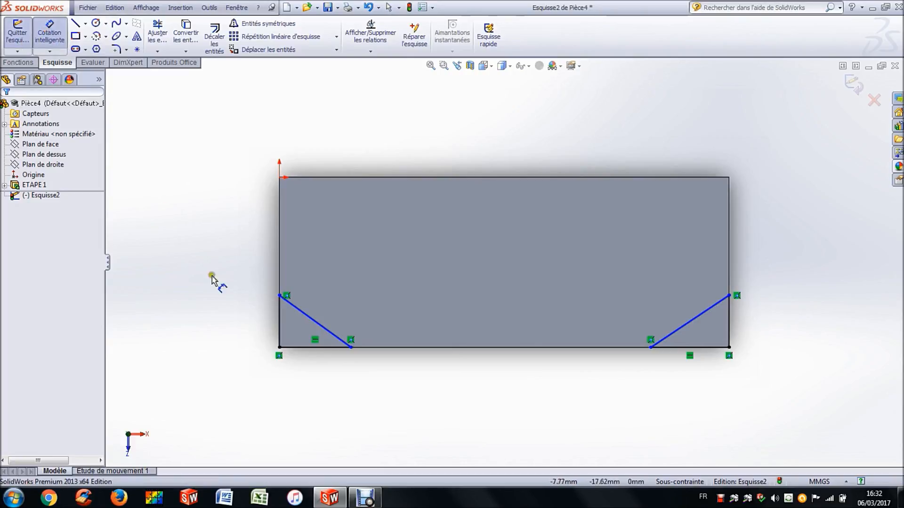
pyautogui.click(323, 348)
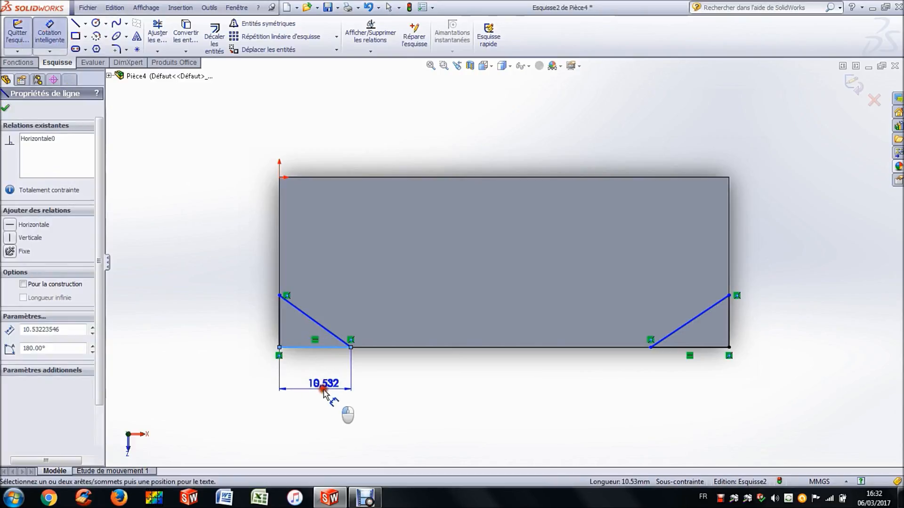
pyautogui.click(324, 384)
pyautogui.write('10')
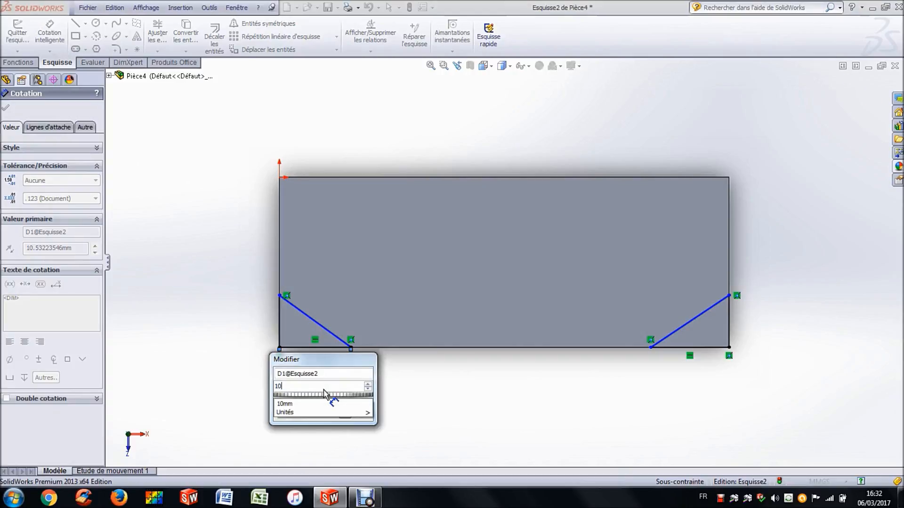
pyautogui.press('Return')
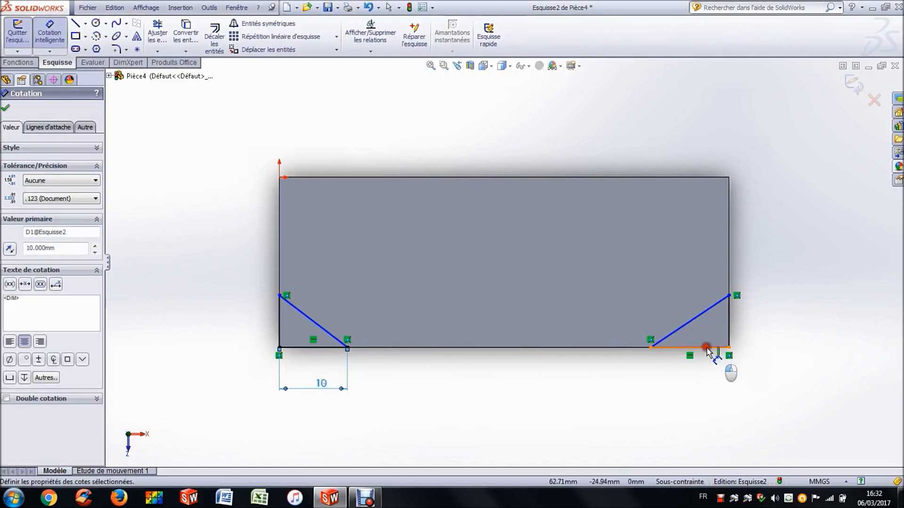
pyautogui.click(704, 348)
pyautogui.click(701, 379)
pyautogui.write('10')
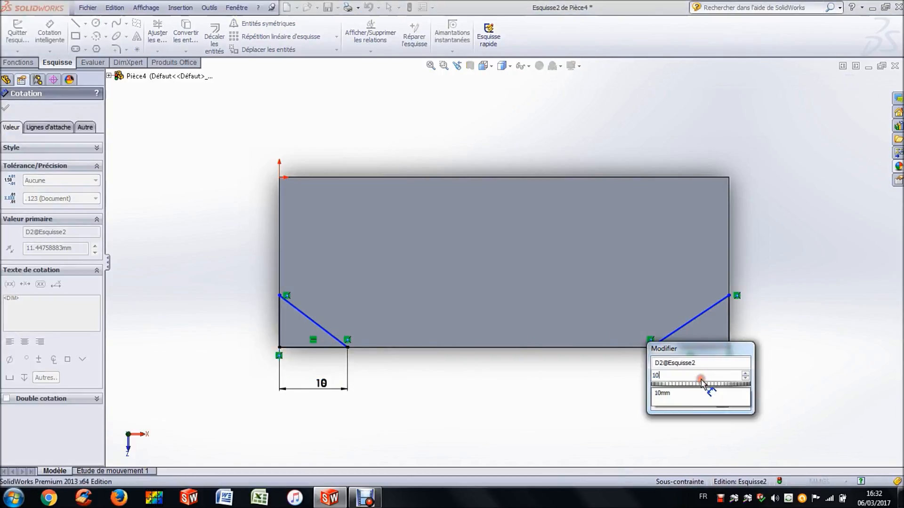
pyautogui.press('Return')
# Step: Dimension the vertical legs of the right and left corner triangles to 5 mm each
pyautogui.click(729, 330)
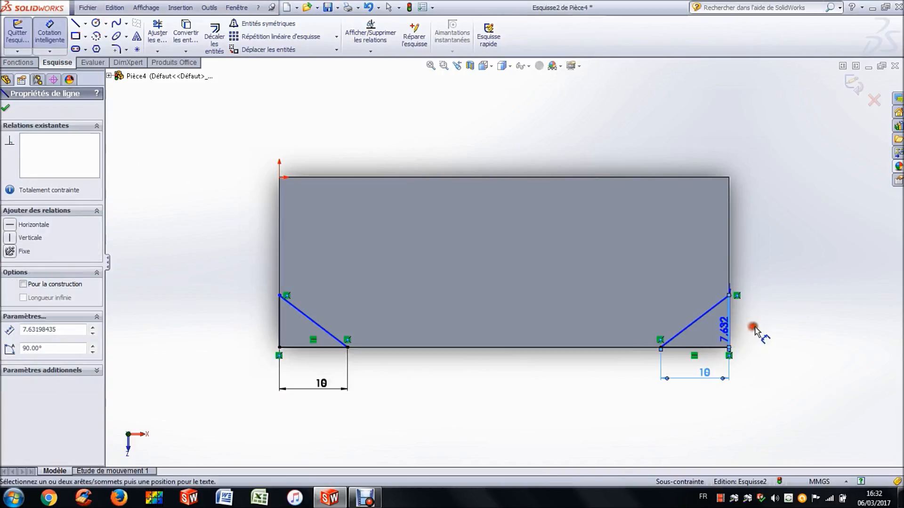
pyautogui.click(756, 329)
pyautogui.write('5')
pyautogui.press('Return')
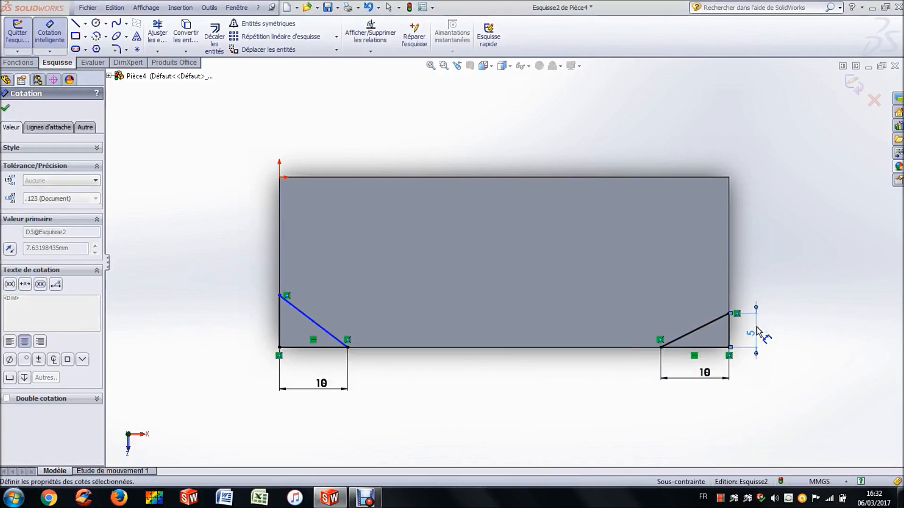
pyautogui.click(279, 329)
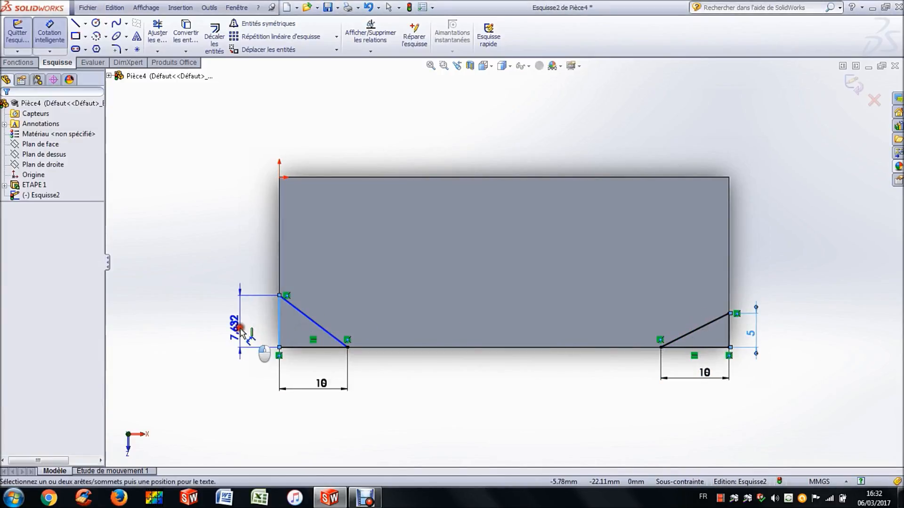
pyautogui.click(237, 327)
pyautogui.write('5')
pyautogui.press('Return')
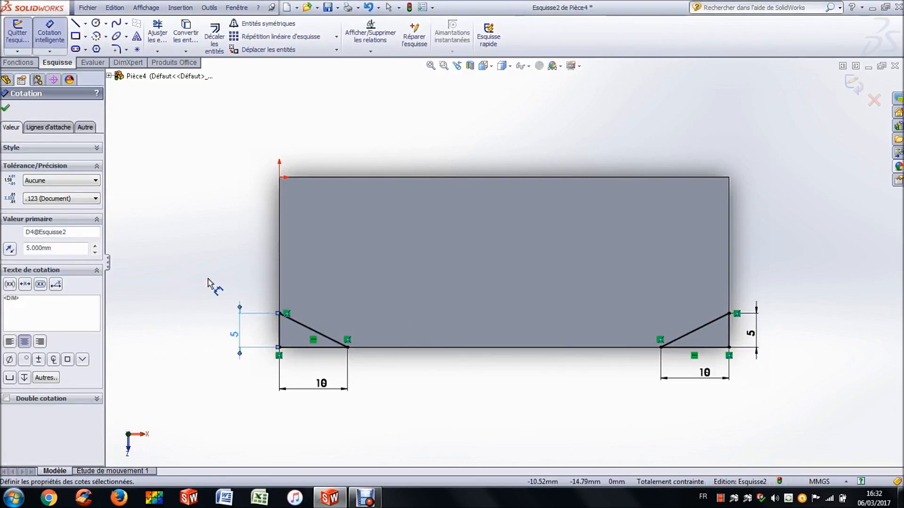
pyautogui.press('Escape')
pyautogui.press('Escape')
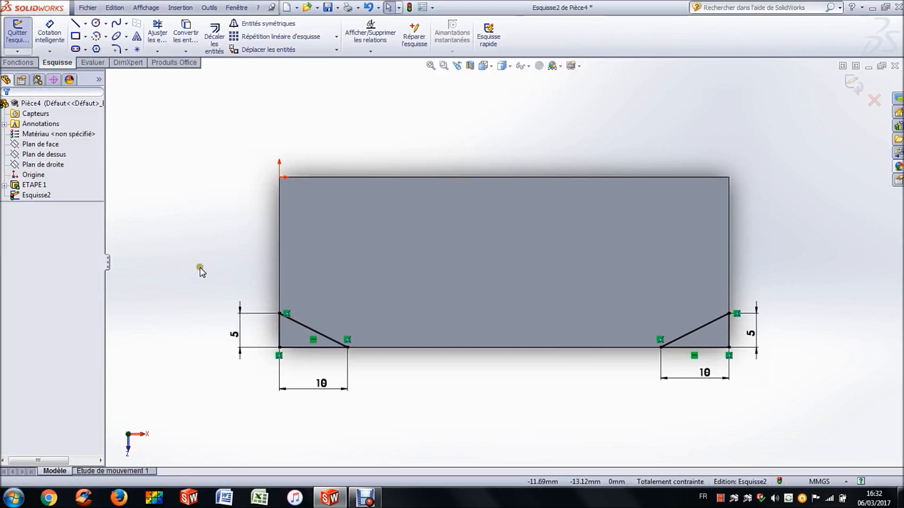
# Step: Cut both corner triangles through the entire block with an extruded cut using the through-all (A travers tout) end condition
pyautogui.click(19, 63)
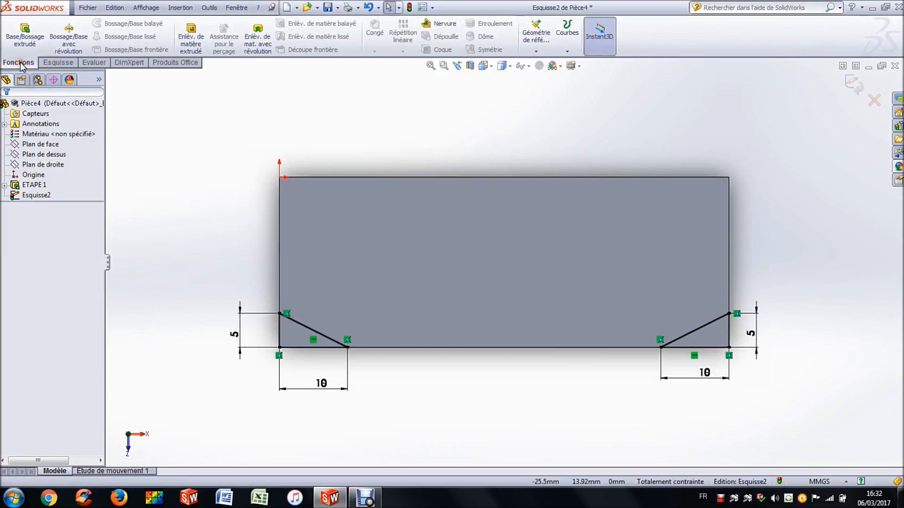
pyautogui.click(193, 43)
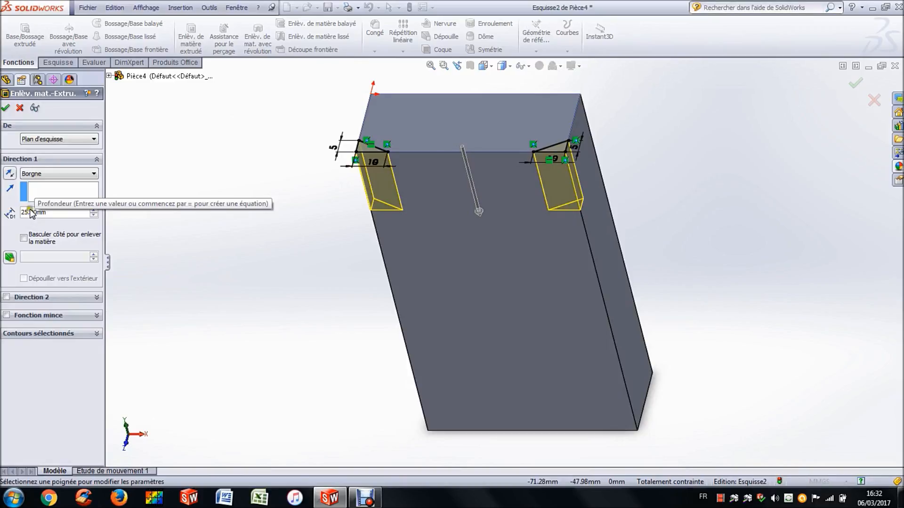
pyautogui.click(44, 175)
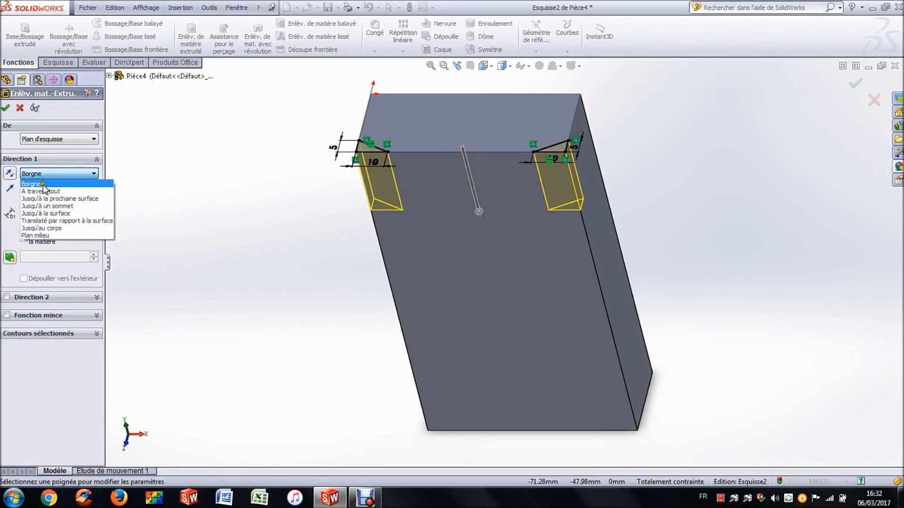
pyautogui.click(44, 192)
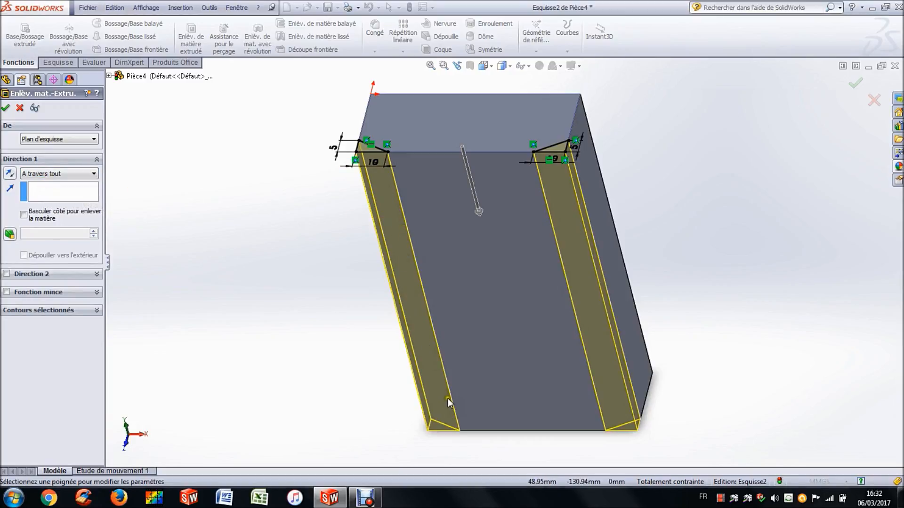
pyautogui.click(6, 109)
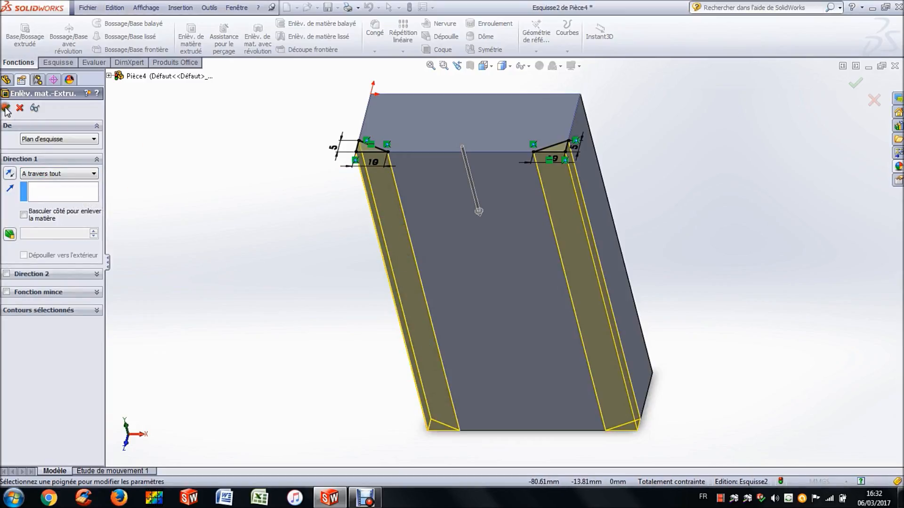
pyautogui.click(218, 225)
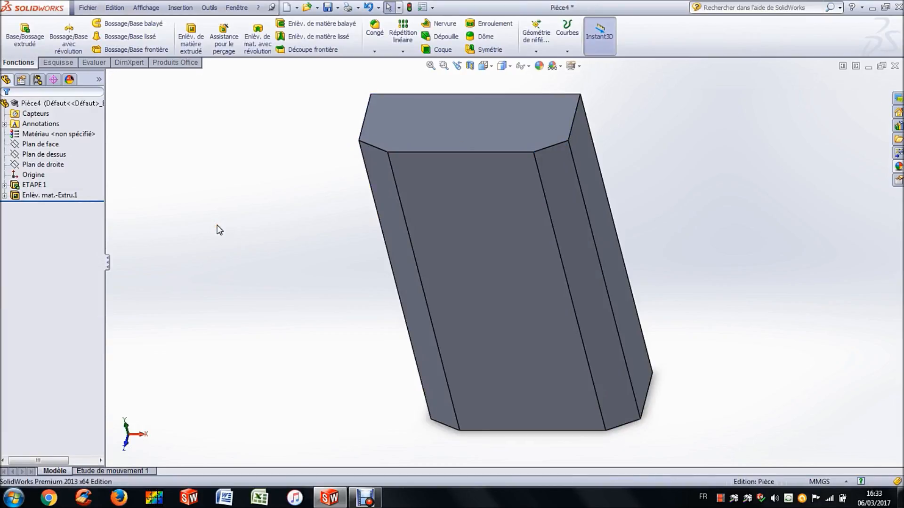
# Step: Rename the extruded cut feature as ETAPE 2
pyautogui.click(62, 195)
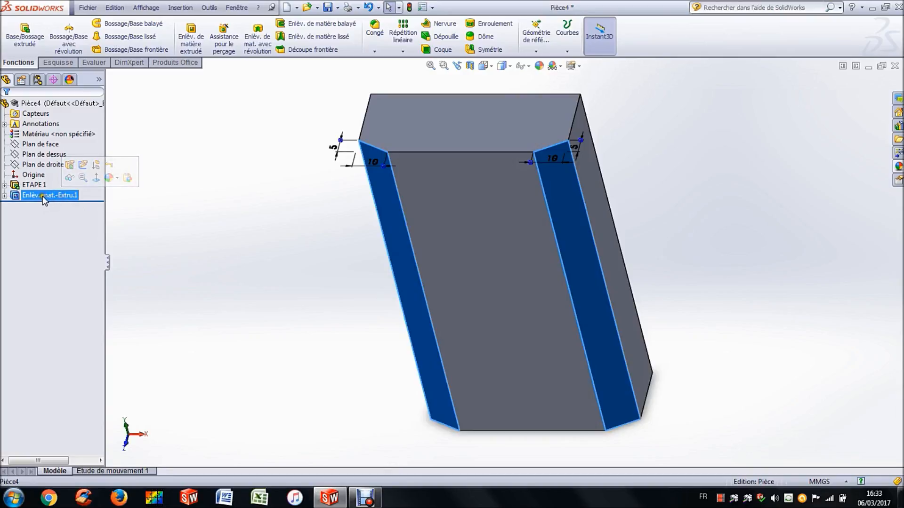
pyautogui.click(42, 196)
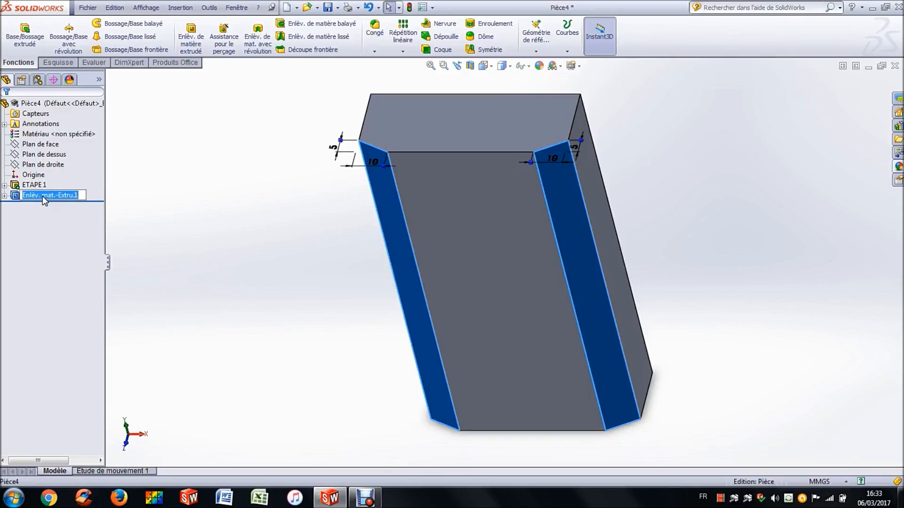
pyautogui.write('ETAPE 2')
pyautogui.press('Return')
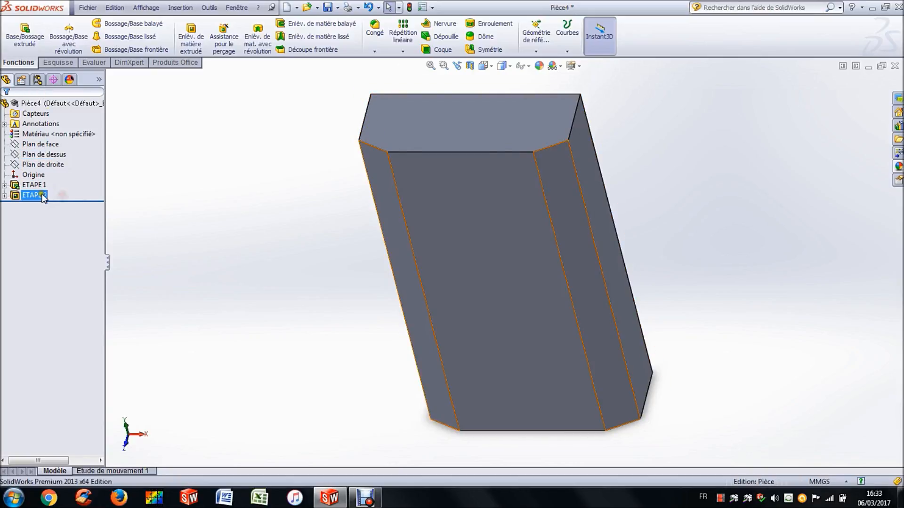
pyautogui.click(232, 198)
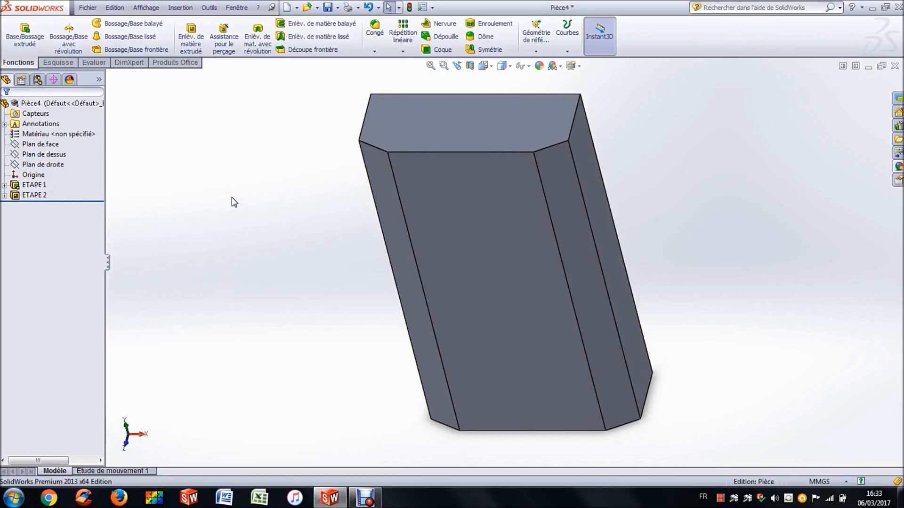
# Step: Start a new sketch on the block's left side face and orient the view normal to it
pyautogui.press('Right')
pyautogui.press('Right')
pyautogui.press('Right')
pyautogui.press('Right')
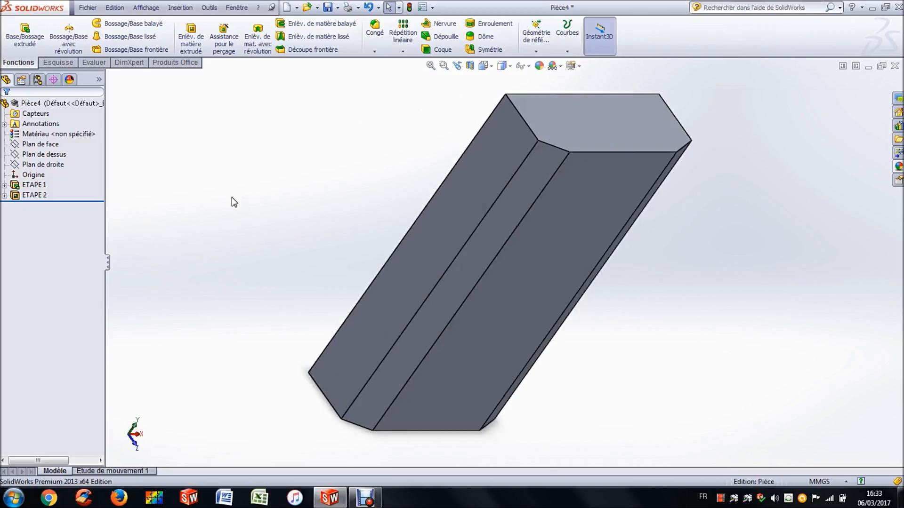
pyautogui.click(483, 183)
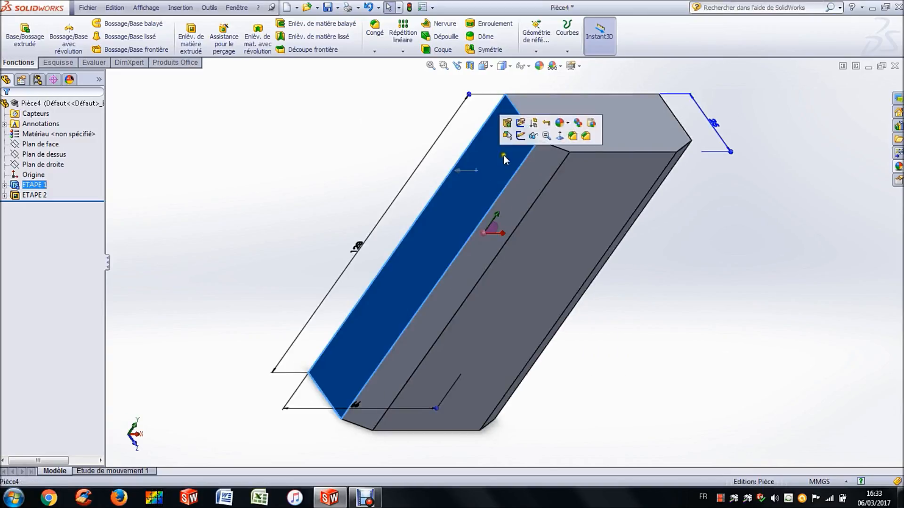
pyautogui.click(521, 135)
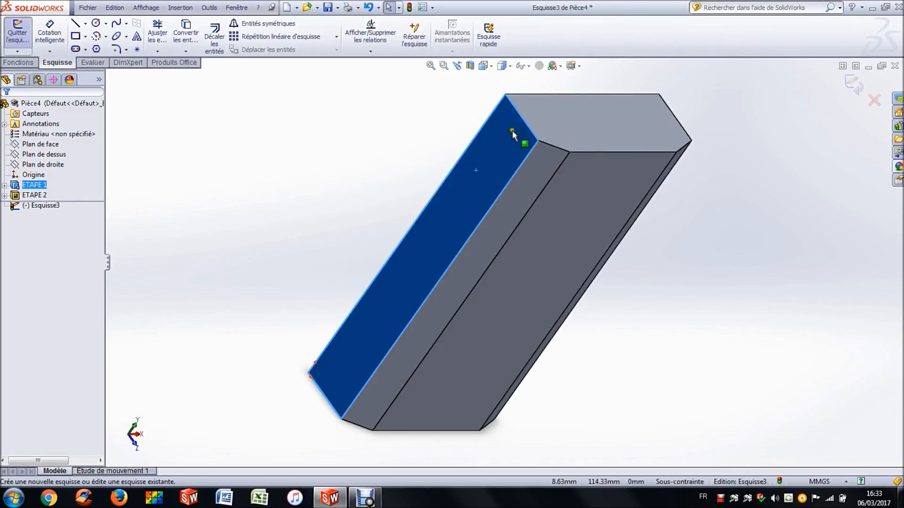
pyautogui.click(489, 68)
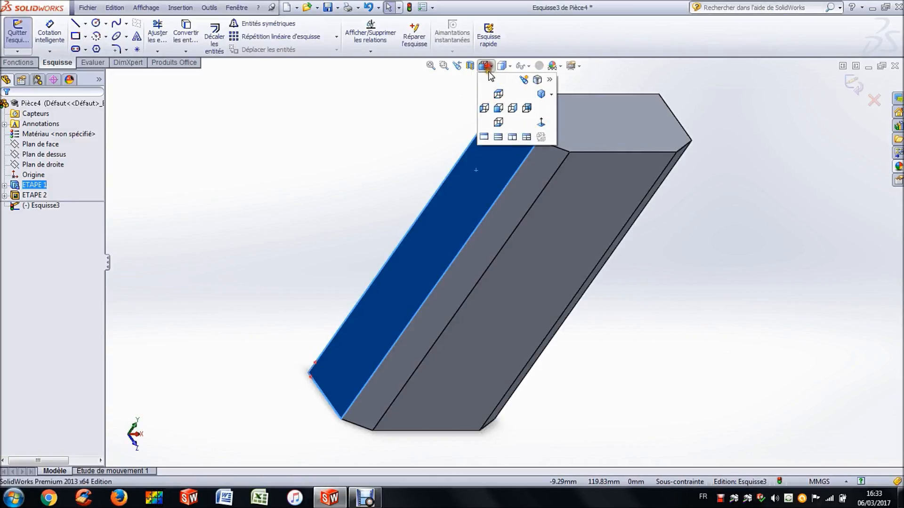
pyautogui.click(537, 123)
pyautogui.click(448, 138)
# Step: Sketch a closed right triangle at the side face's upper rear corner, about 6 mm wide and 11.6 mm high along the edges
pyautogui.scroll(-3, 474, 116)
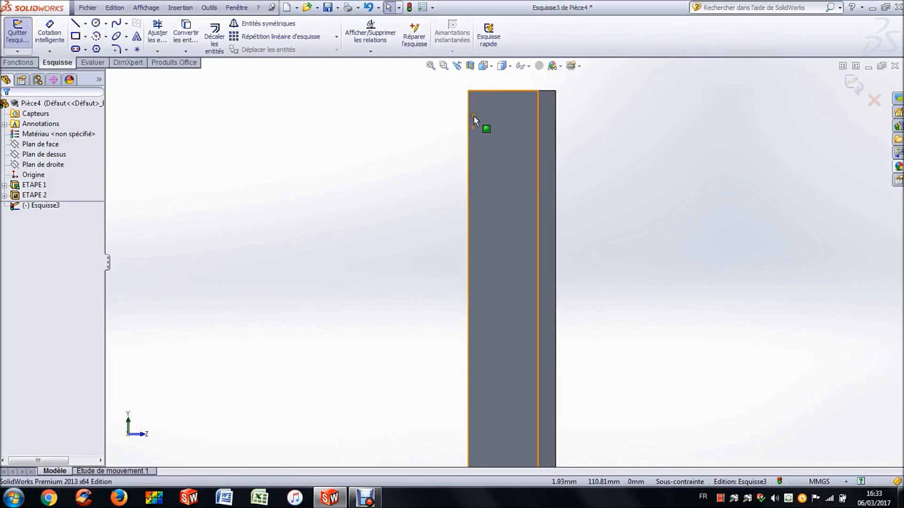
pyautogui.scroll(-1, 492, 128)
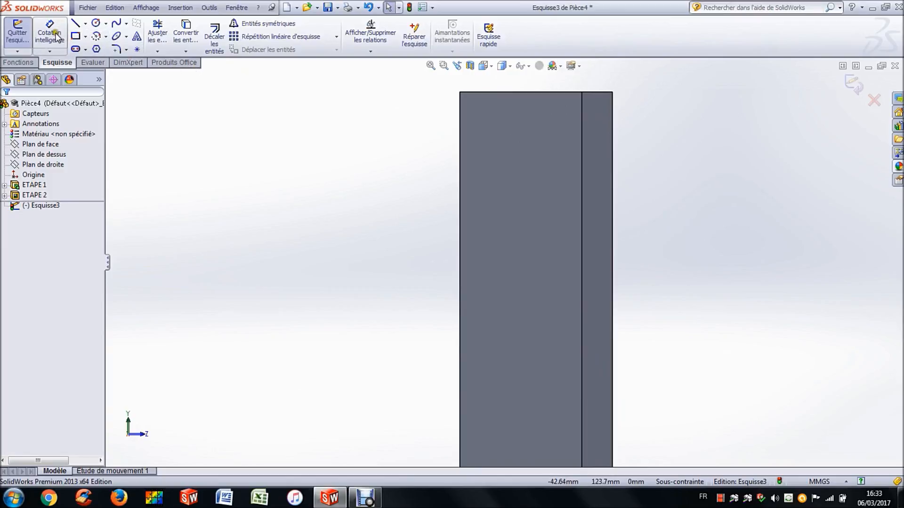
pyautogui.click(75, 23)
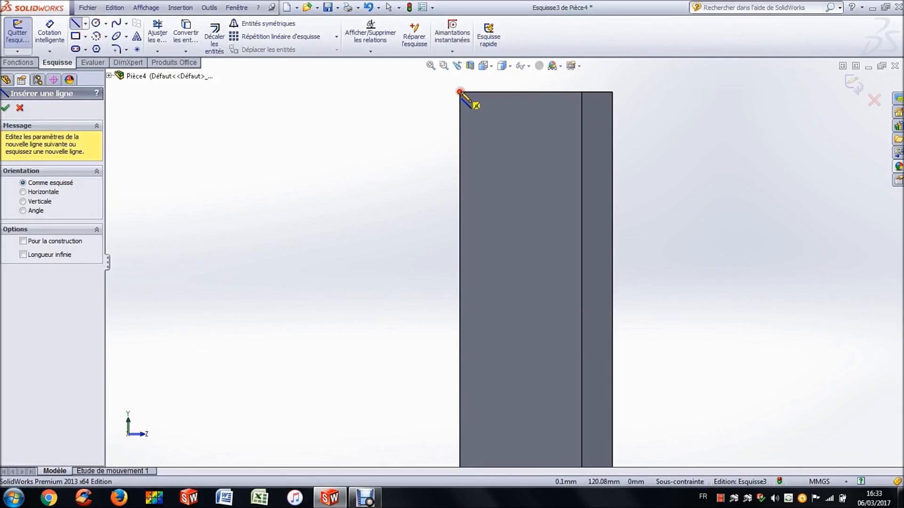
pyautogui.click(461, 92)
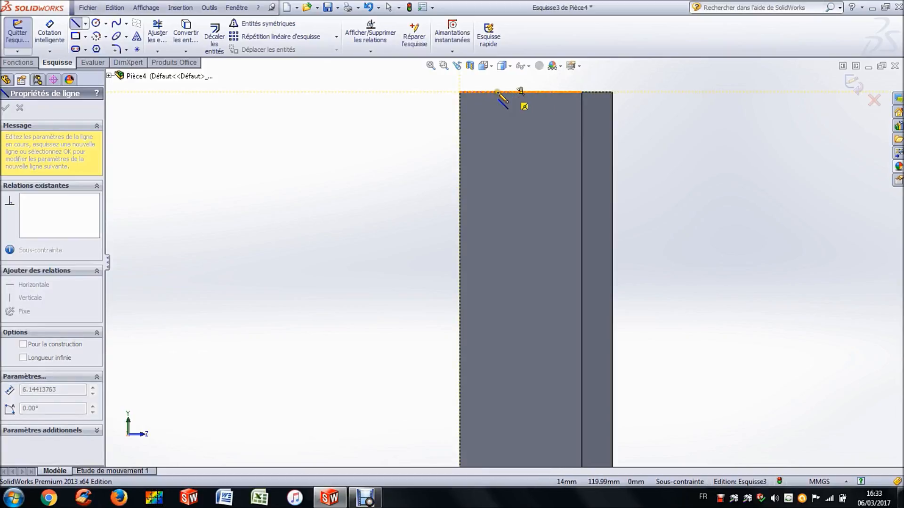
pyautogui.click(496, 92)
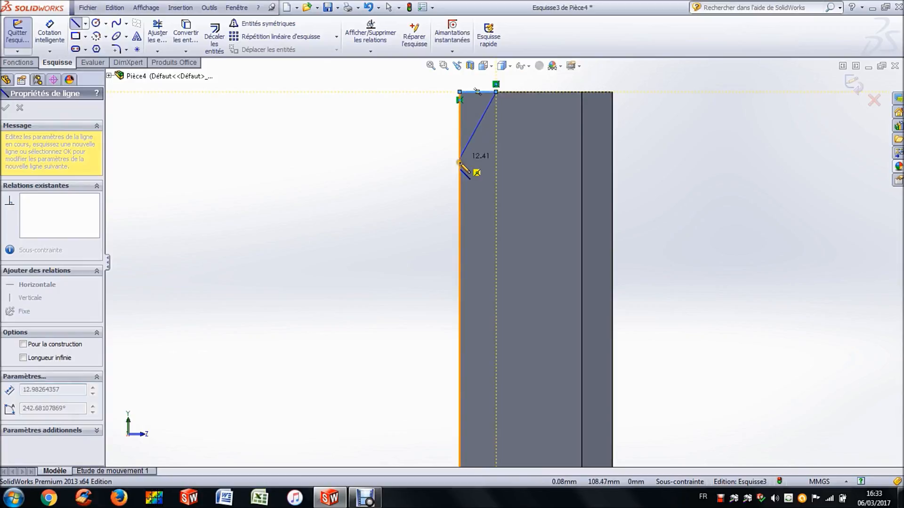
pyautogui.click(460, 163)
pyautogui.click(460, 92)
pyautogui.press('Escape')
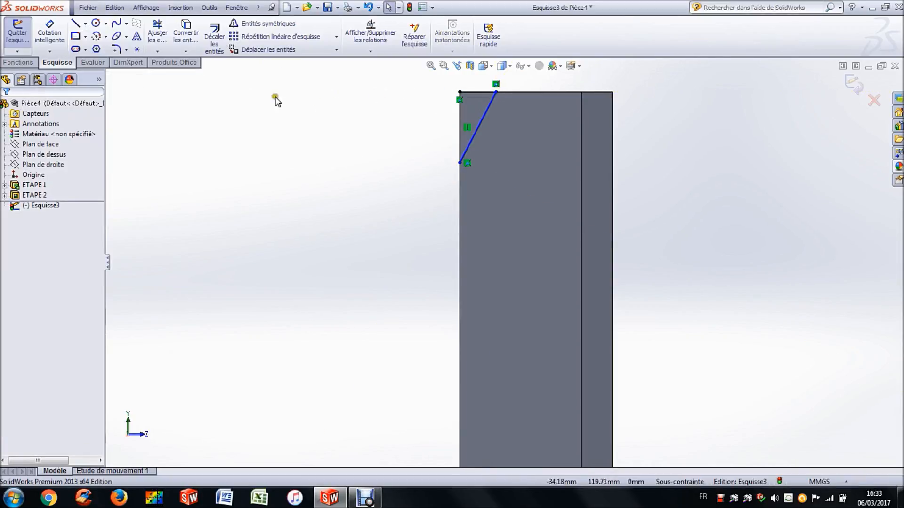
# Step: Dimension the side-face triangle's vertical leg to 10 mm and its horizontal leg to 5 mm
pyautogui.click(39, 26)
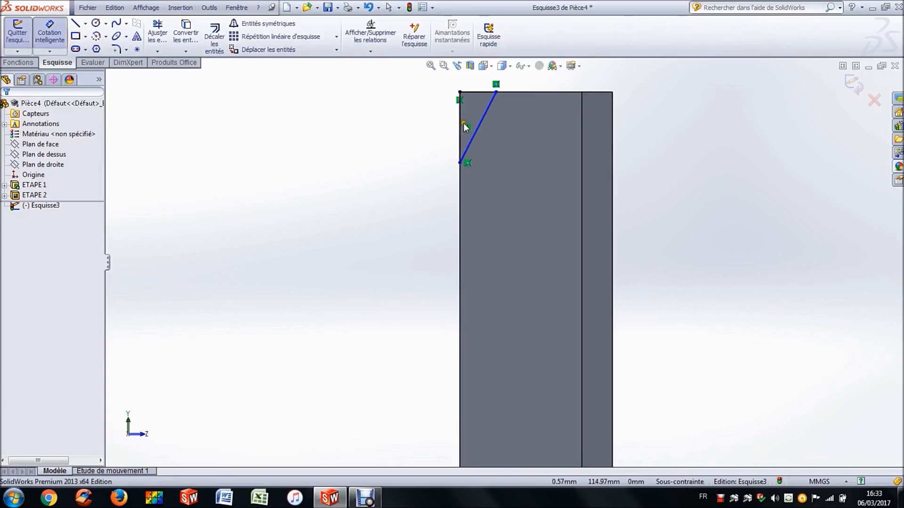
pyautogui.click(459, 123)
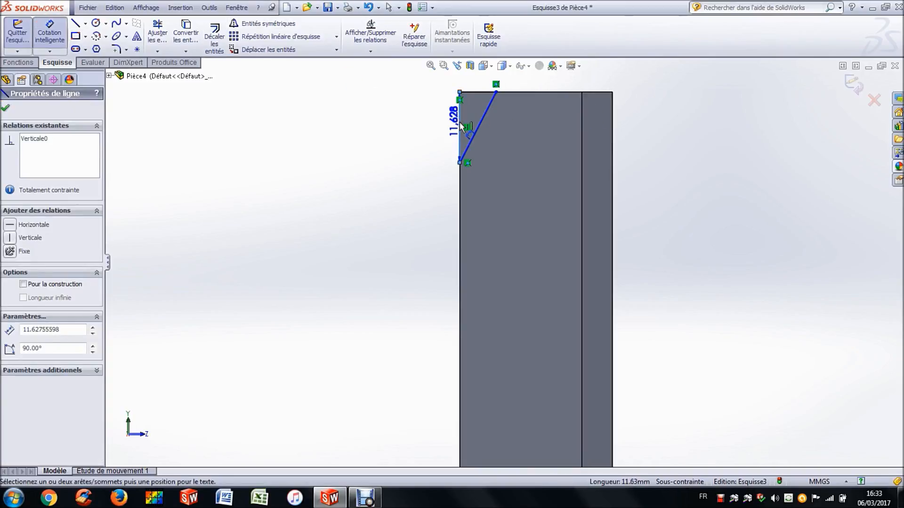
pyautogui.click(426, 124)
pyautogui.write('10')
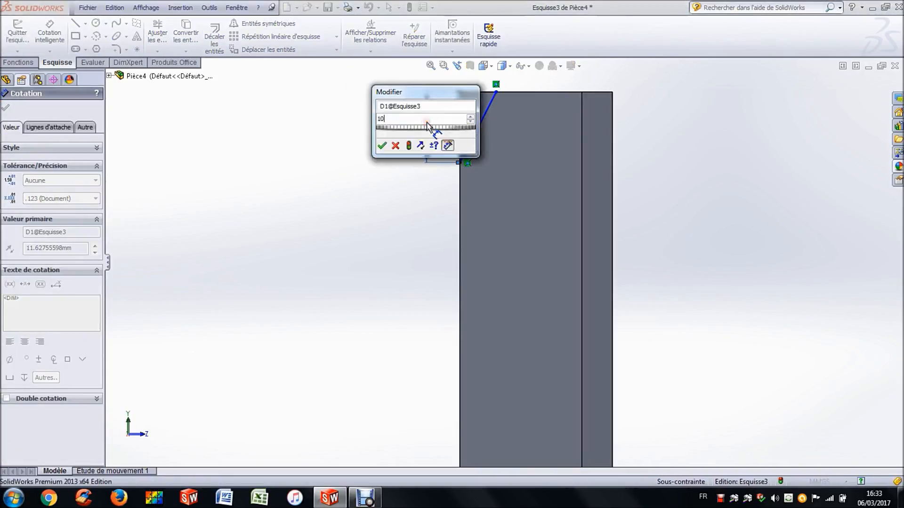
pyautogui.press('Return')
pyautogui.click(473, 94)
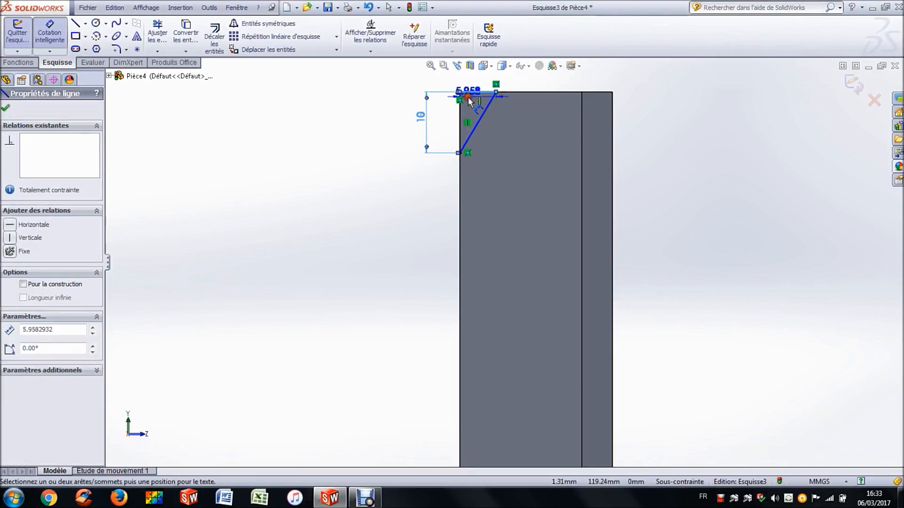
pyautogui.scroll(1, 470, 97)
pyautogui.click(471, 99)
pyautogui.write('5')
pyautogui.press('Return')
pyautogui.press('Escape')
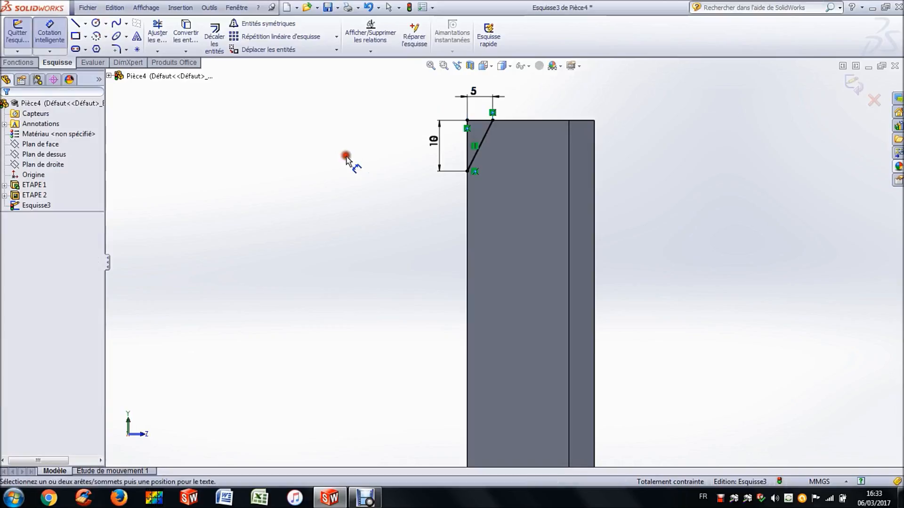
# Step: Cut the side-face triangle through all of the block with an extruded cut
pyautogui.press('Escape')
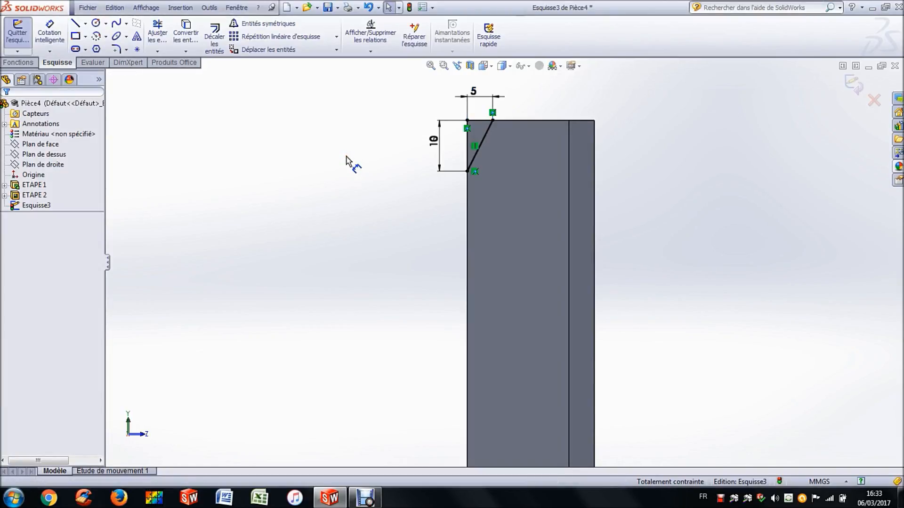
pyautogui.click(21, 63)
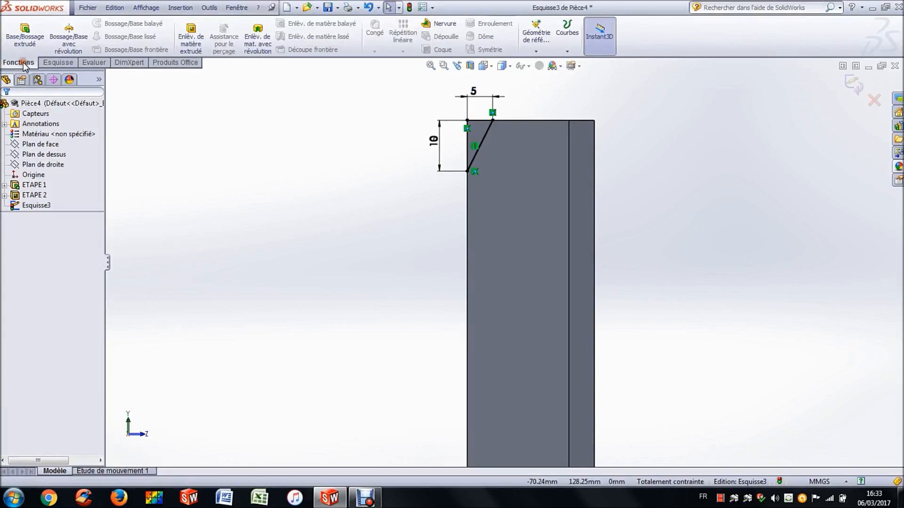
pyautogui.click(197, 41)
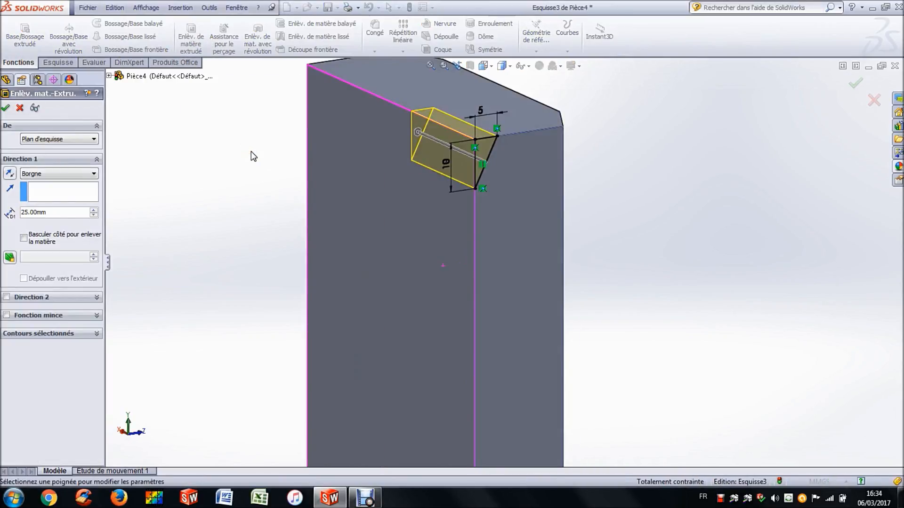
pyautogui.click(60, 174)
pyautogui.click(61, 195)
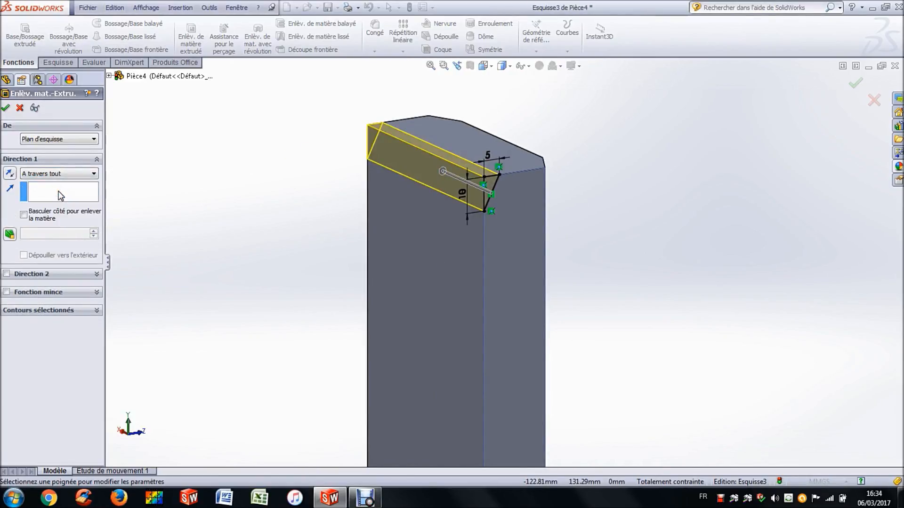
pyautogui.click(6, 109)
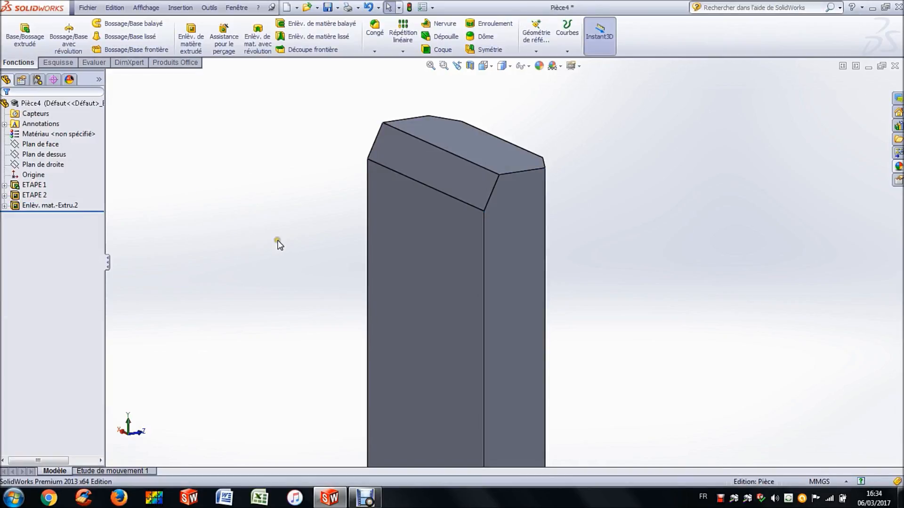
# Step: Rename the new extruded cut feature as ETAPE 3
pyautogui.click(59, 206)
pyautogui.click(61, 206)
pyautogui.write('E')
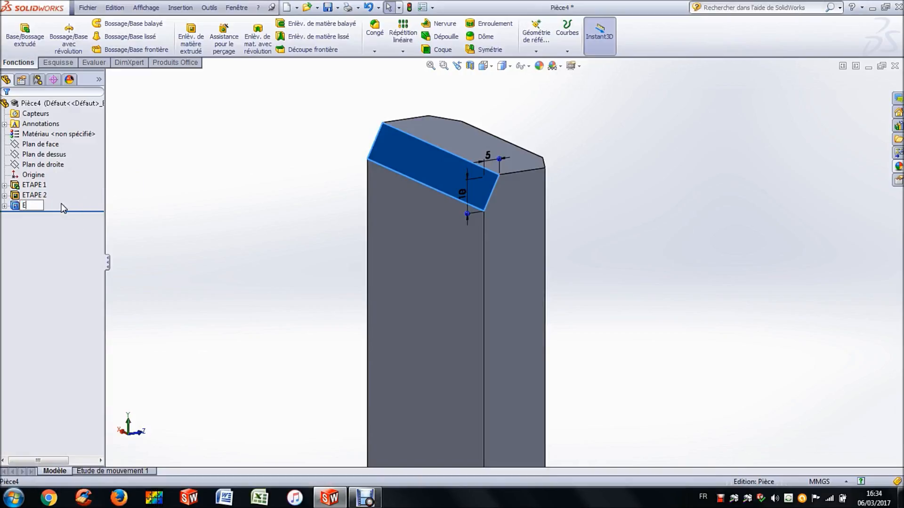
pyautogui.write('TAPE 3')
pyautogui.click(202, 197)
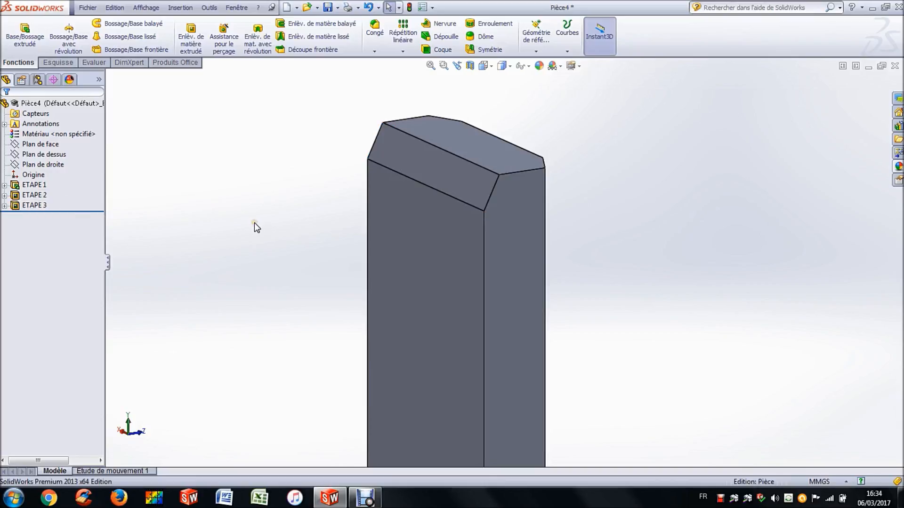
# Step: Start a new sketch on the block's front face between the two bevels and orient the view normal to it
pyautogui.click(285, 259)
pyautogui.press('Left')
pyautogui.press('Left')
pyautogui.press('Left')
pyautogui.press('Left')
pyautogui.press('Left')
pyautogui.press('z')
pyautogui.press('z')
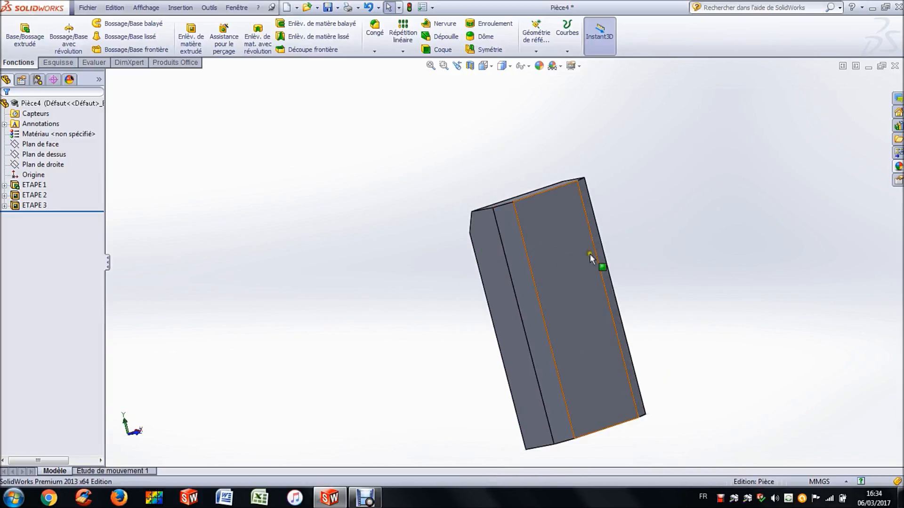
pyautogui.click(571, 248)
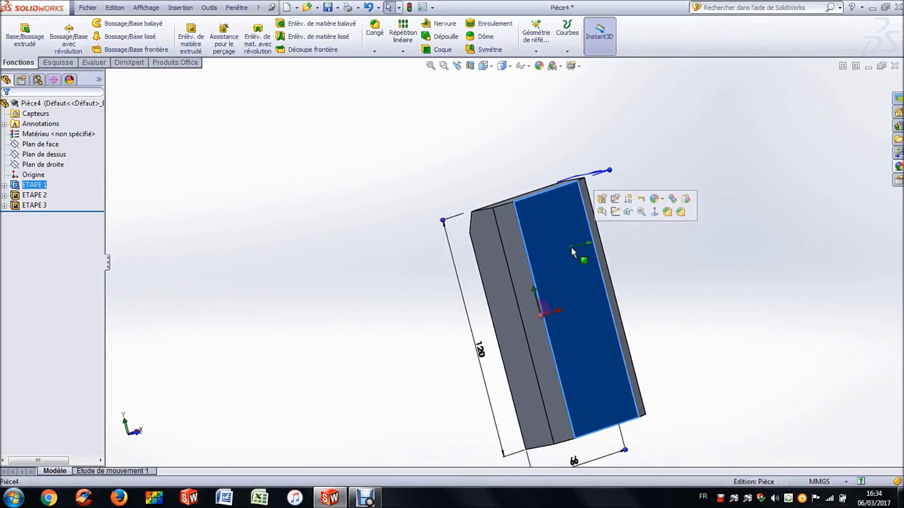
pyautogui.click(618, 213)
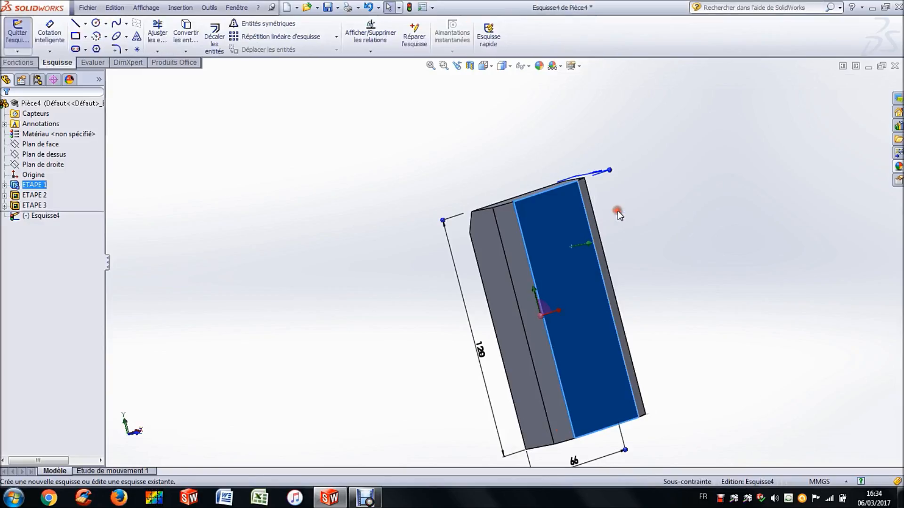
pyautogui.click(490, 66)
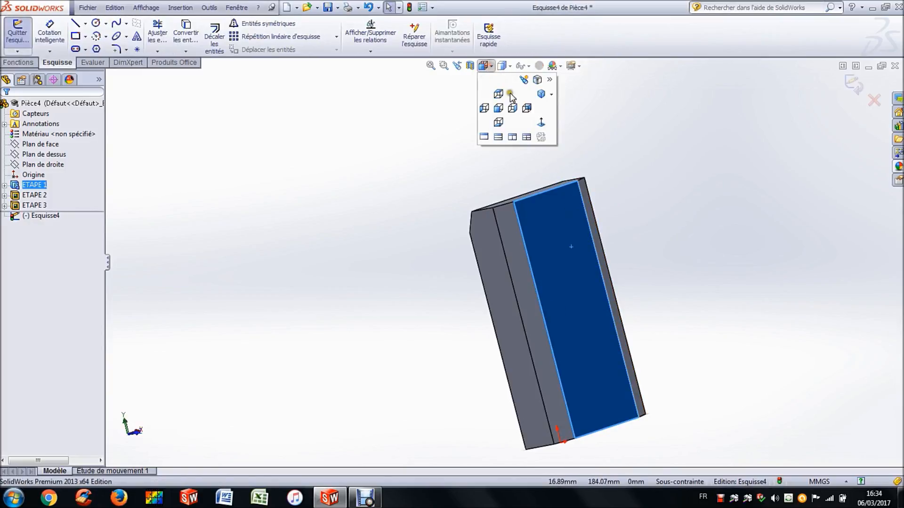
pyautogui.click(540, 123)
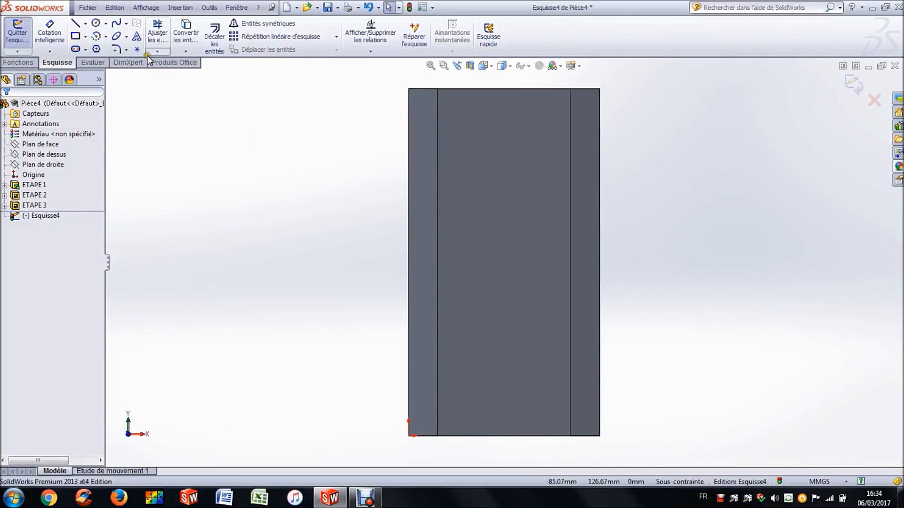
# Step: Sketch a circle of about 29 mm radius, centred below the top edge's midpoint, about 24 mm down
pyautogui.click(96, 24)
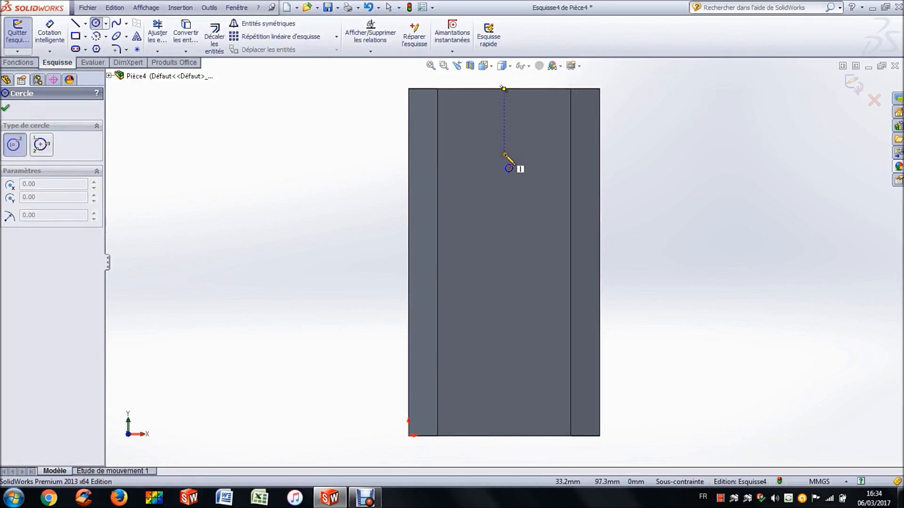
pyautogui.click(504, 158)
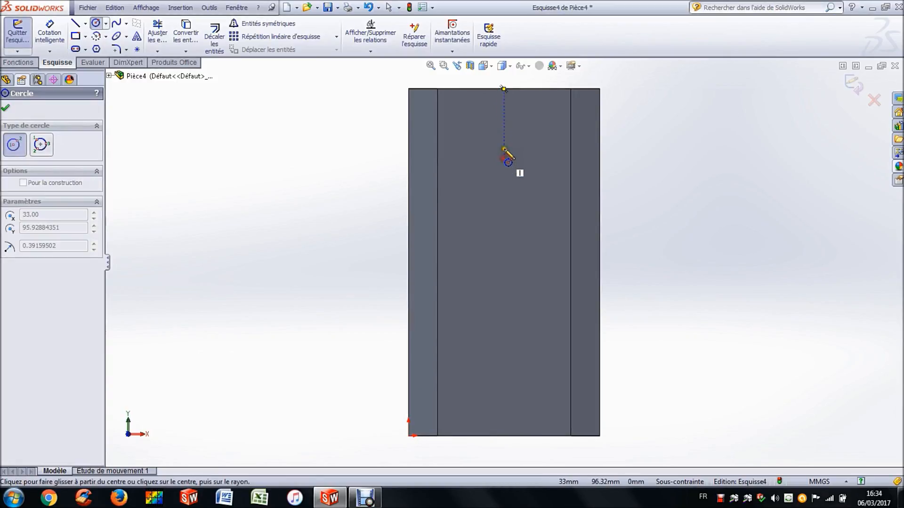
pyautogui.click(568, 105)
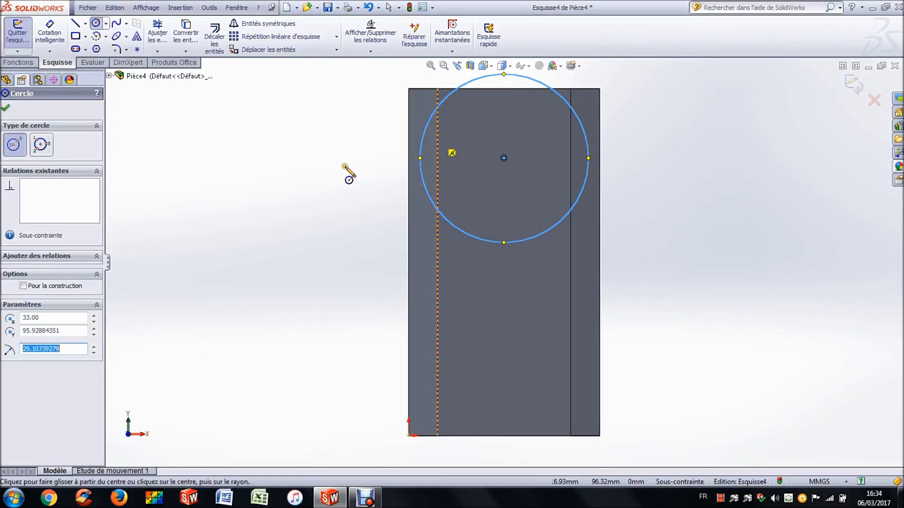
pyautogui.press('Escape')
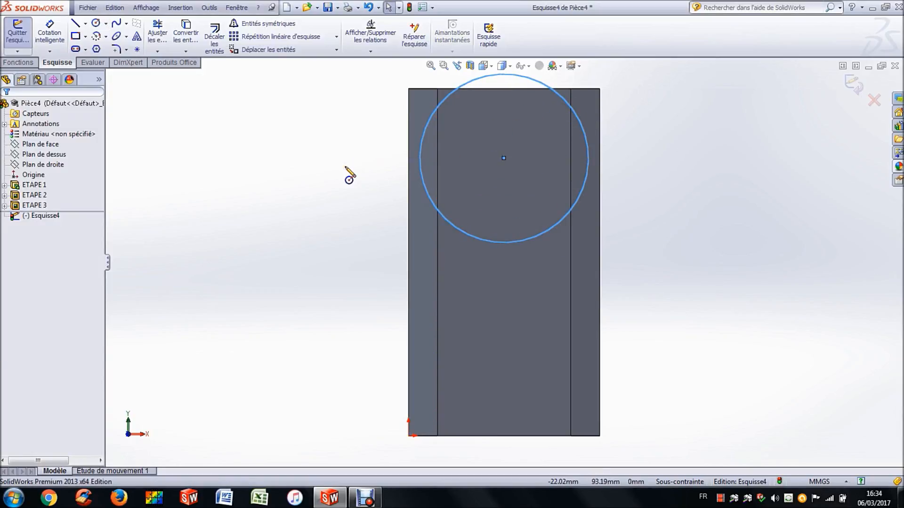
# Step: Dimension the circle's diameter to 54 mm
pyautogui.click(50, 33)
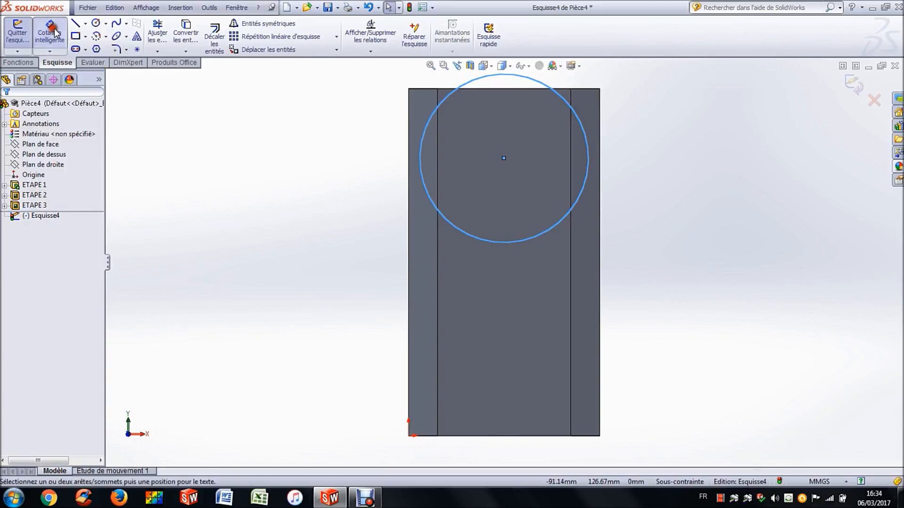
pyautogui.click(577, 199)
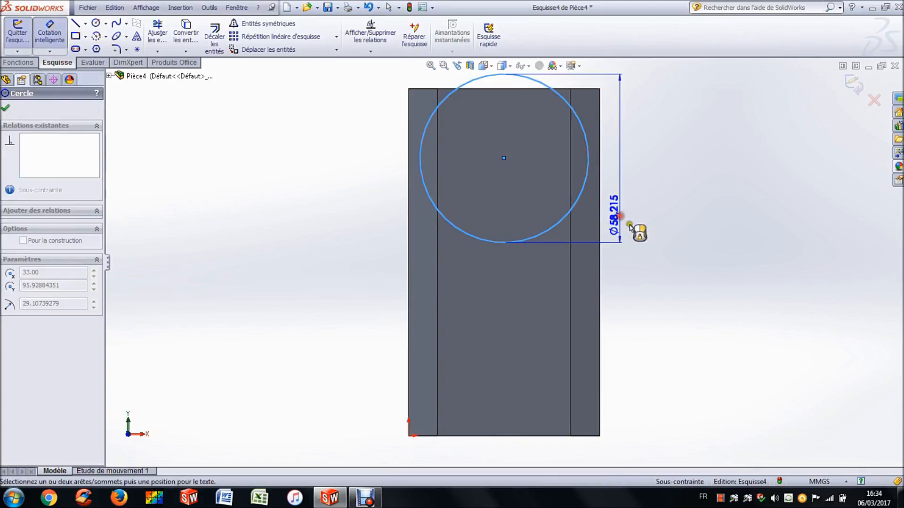
pyautogui.click(636, 234)
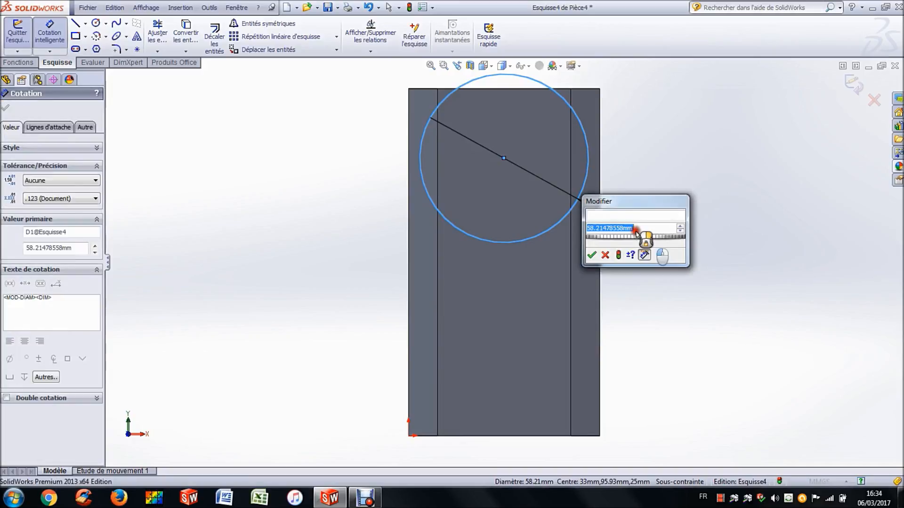
pyautogui.write('54')
pyautogui.press('Return')
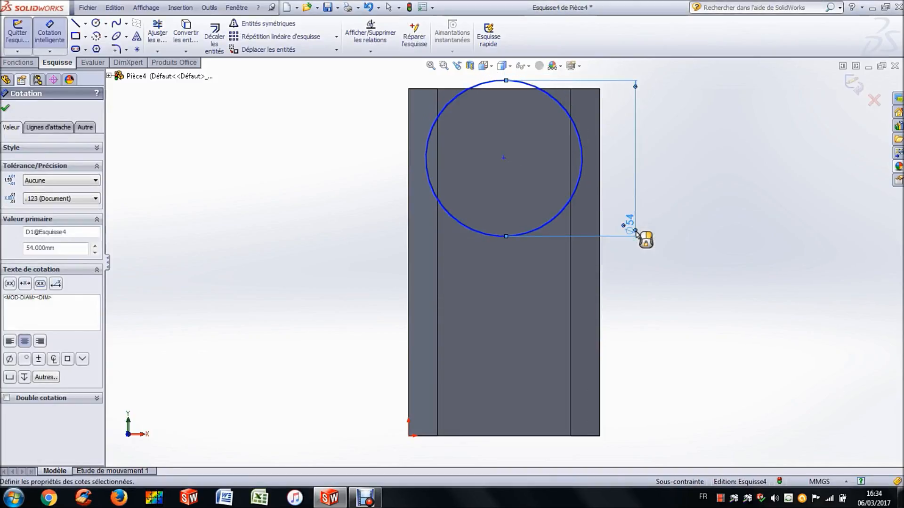
pyautogui.click(711, 233)
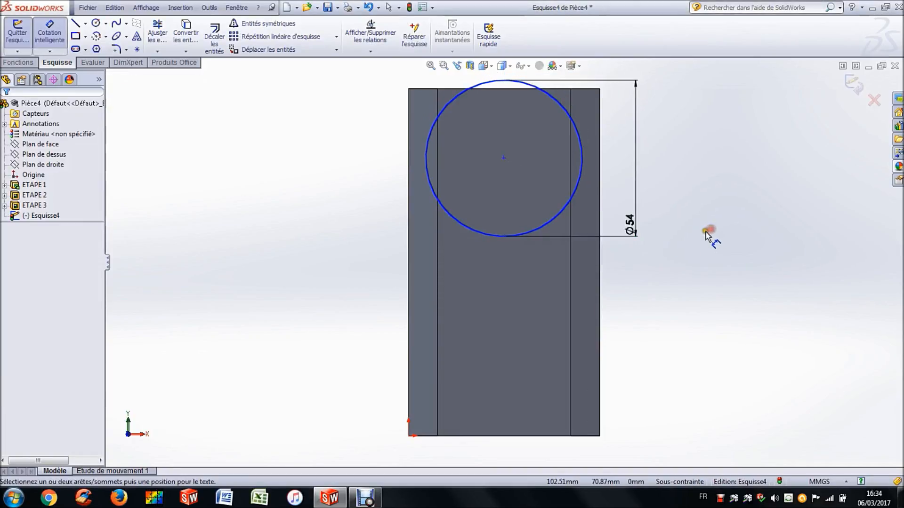
# Step: Dimension the circle's centre 33 mm from the block's right outer edge
pyautogui.click(581, 153)
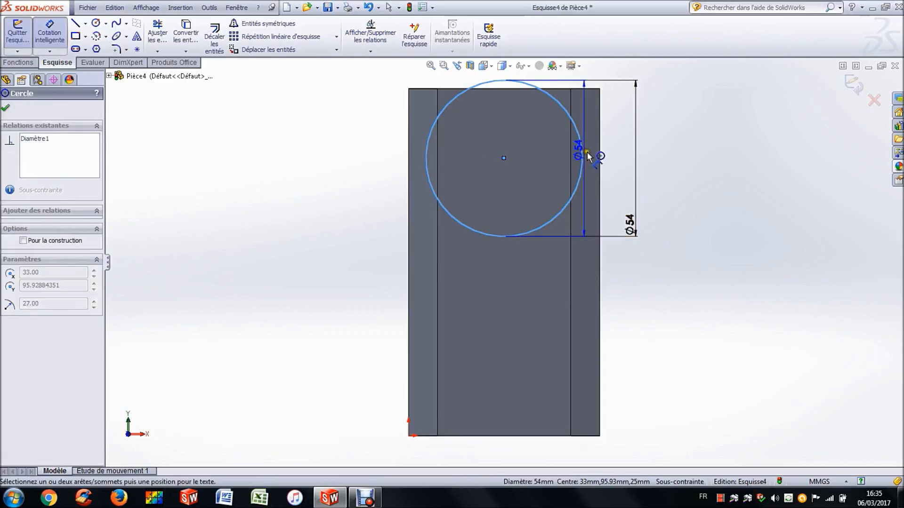
pyautogui.click(599, 155)
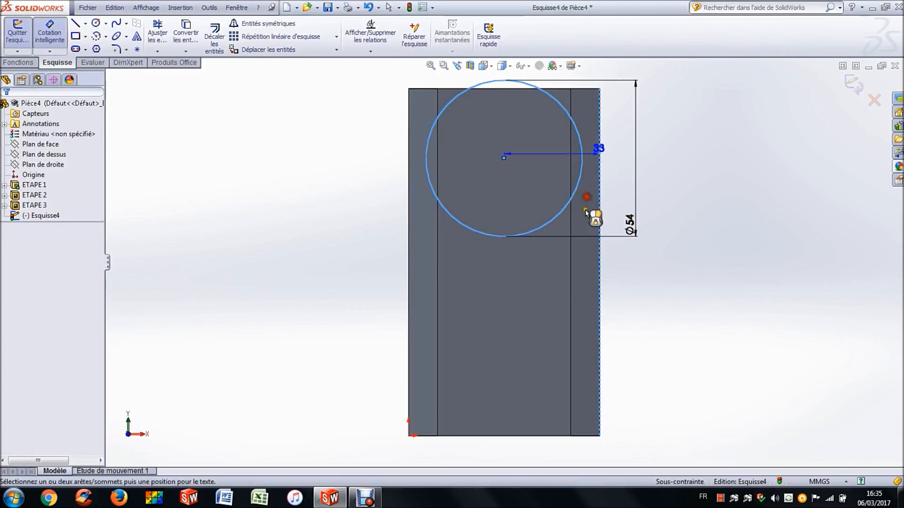
pyautogui.click(582, 302)
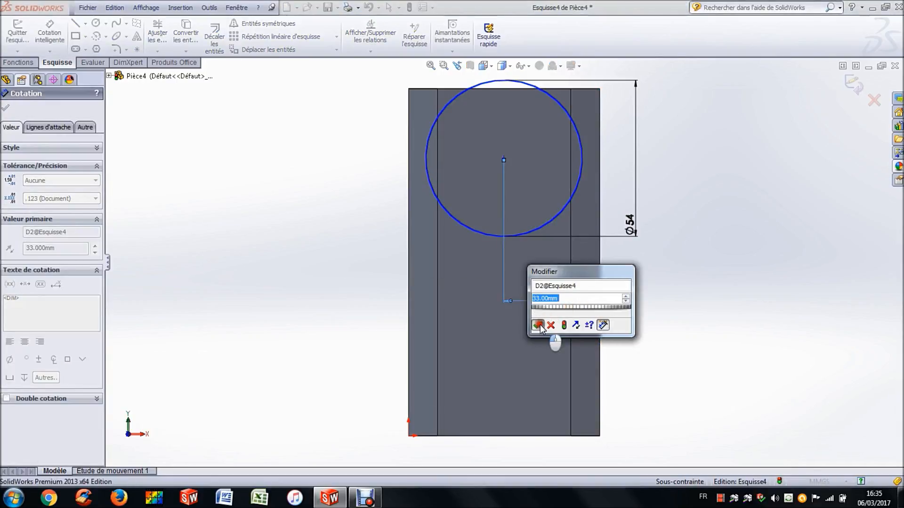
pyautogui.click(539, 325)
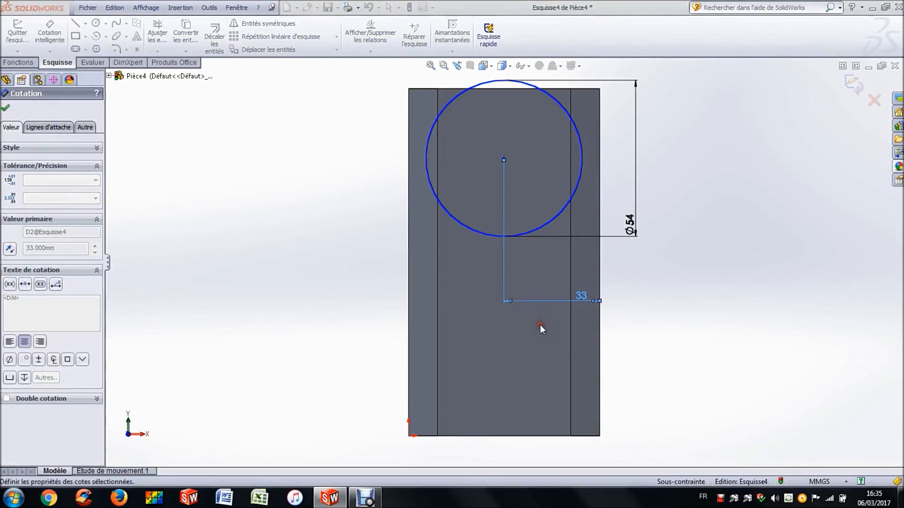
# Step: Dimension the circle's centre 30 mm below the block's top edge
pyautogui.click(428, 158)
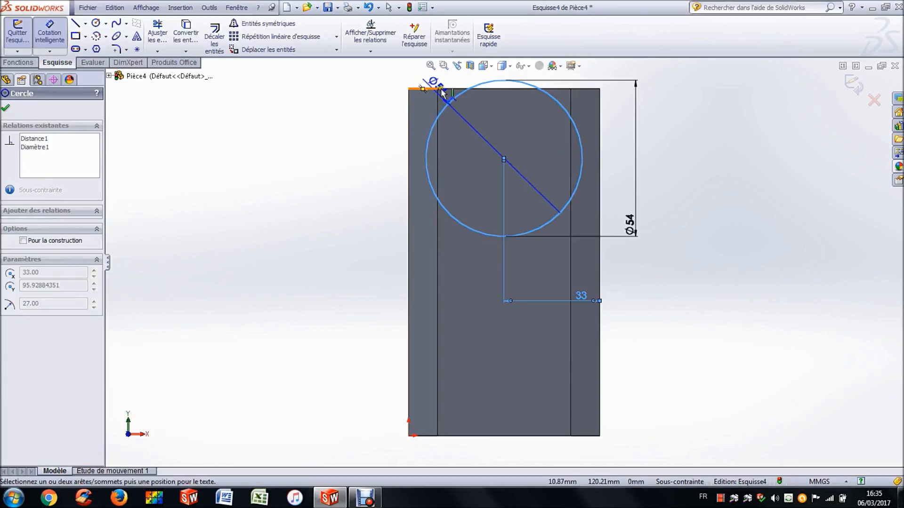
pyautogui.click(451, 88)
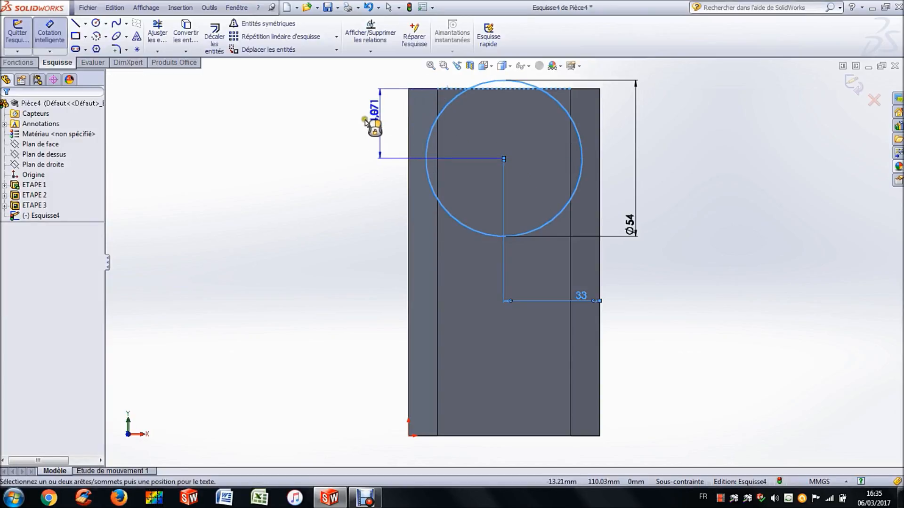
pyautogui.click(367, 121)
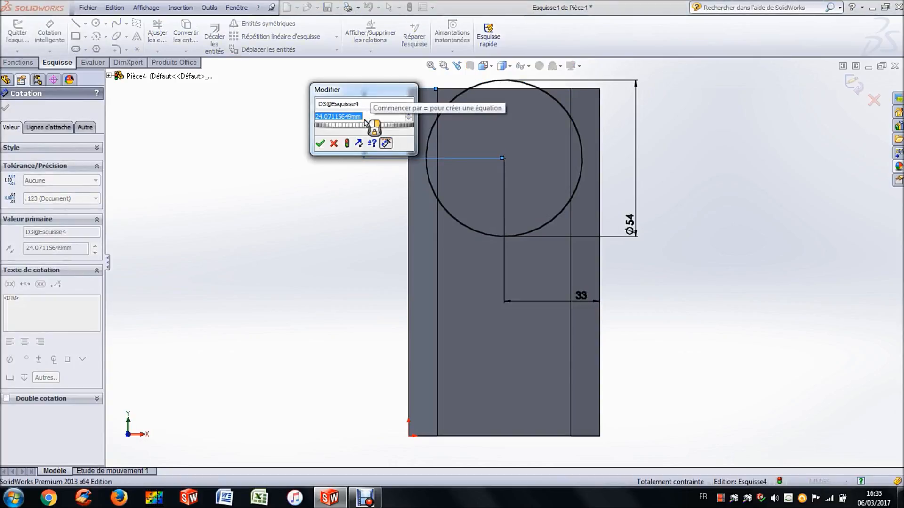
pyautogui.write('30')
pyautogui.press('Return')
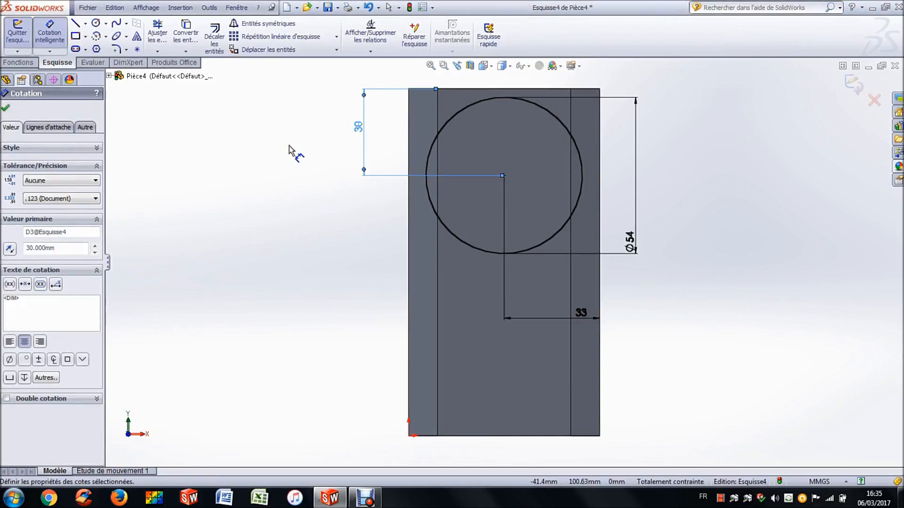
pyautogui.press('Escape')
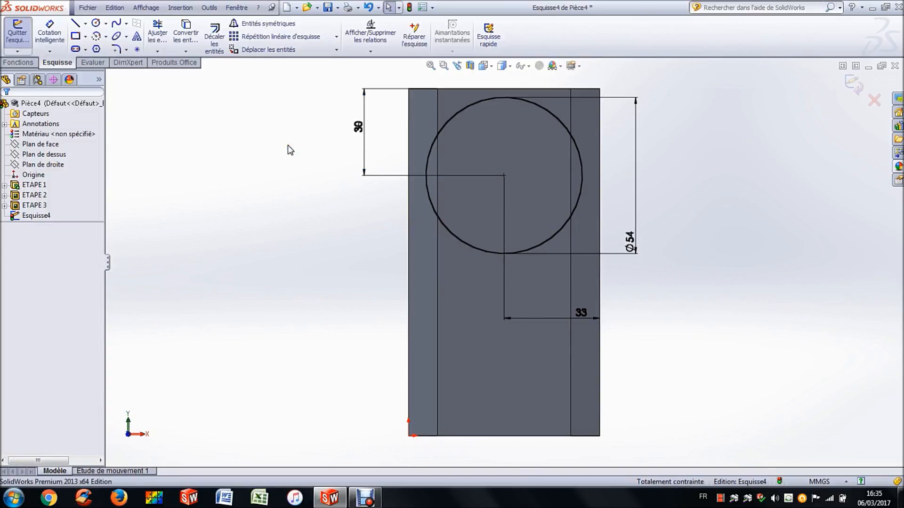
# Step: Start a boss extrusion of the 54 mm circle with a blind depth of 10 mm outward from the block
pyautogui.click(23, 62)
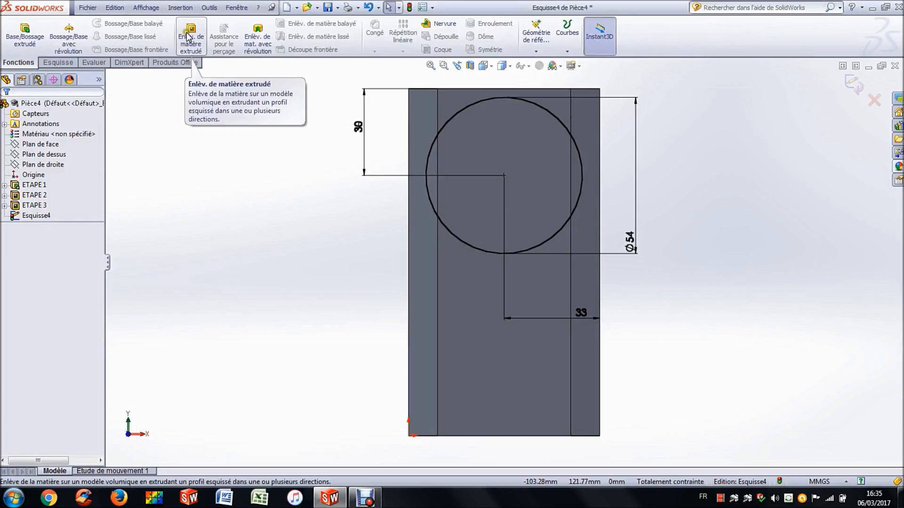
pyautogui.click(25, 37)
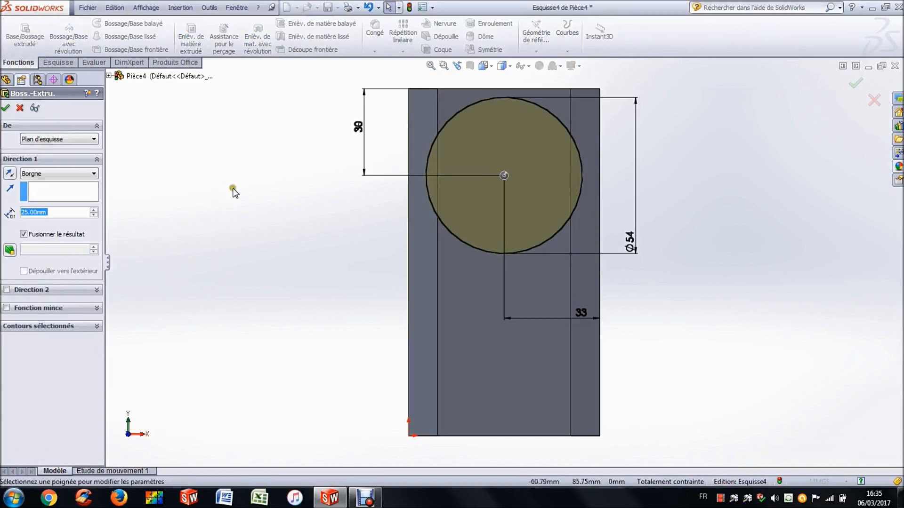
pyautogui.click(233, 204)
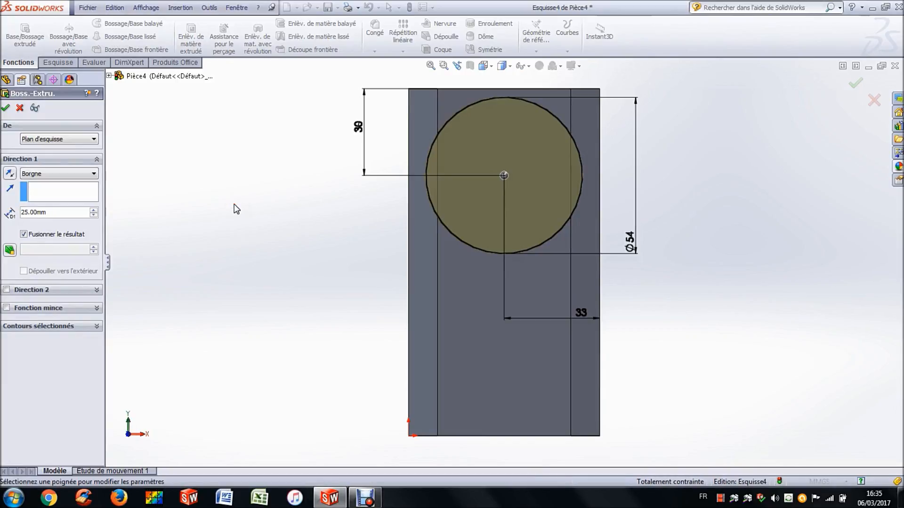
pyautogui.press('Right')
pyautogui.press('Right')
pyautogui.press('Right')
pyautogui.press('Right')
pyautogui.press('Right')
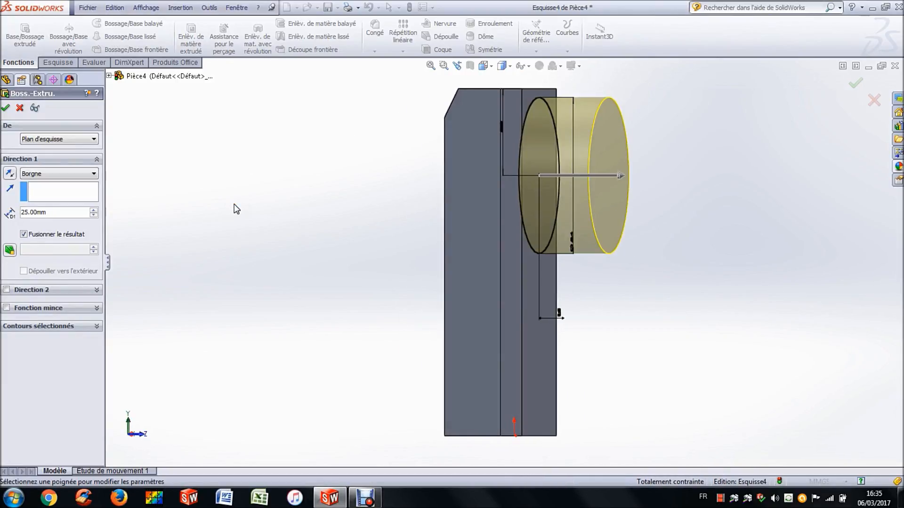
pyautogui.press('Right')
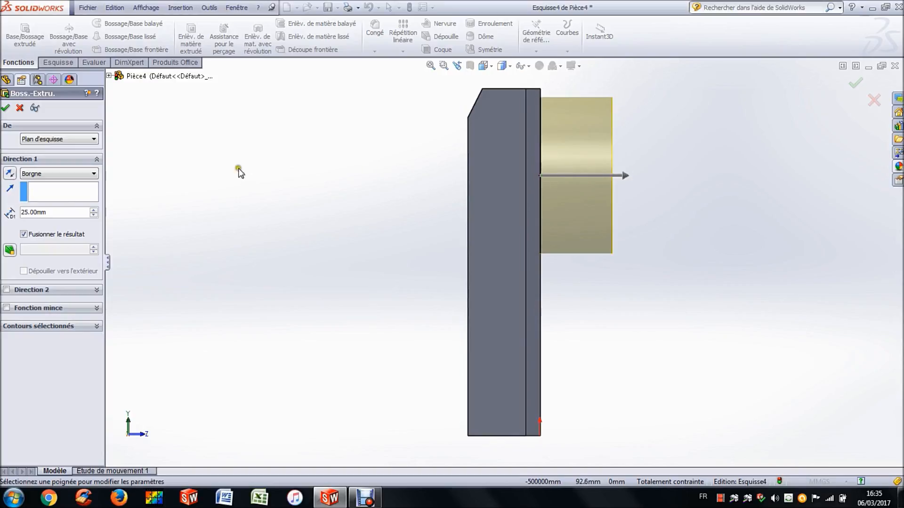
pyautogui.click(60, 212)
pyautogui.moveTo(60, 212); pyautogui.dragTo(4, 216)
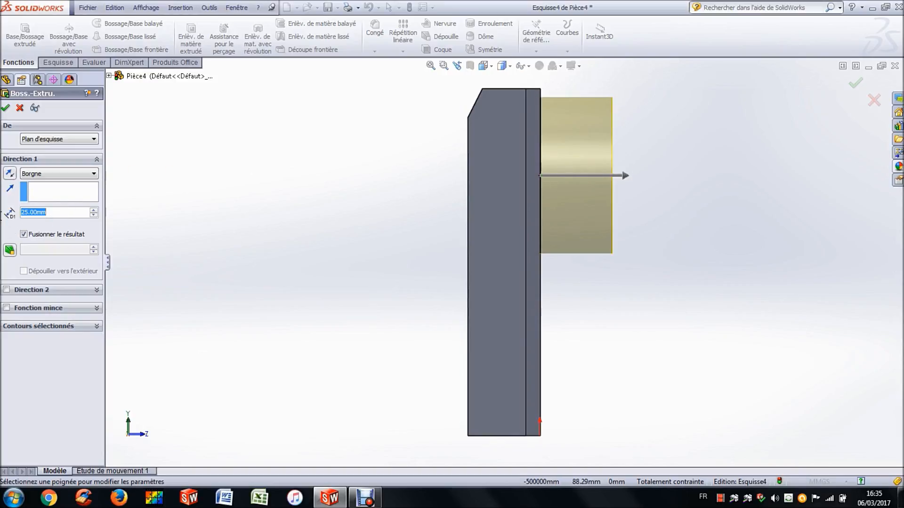
pyautogui.write('10')
pyautogui.press('Return')
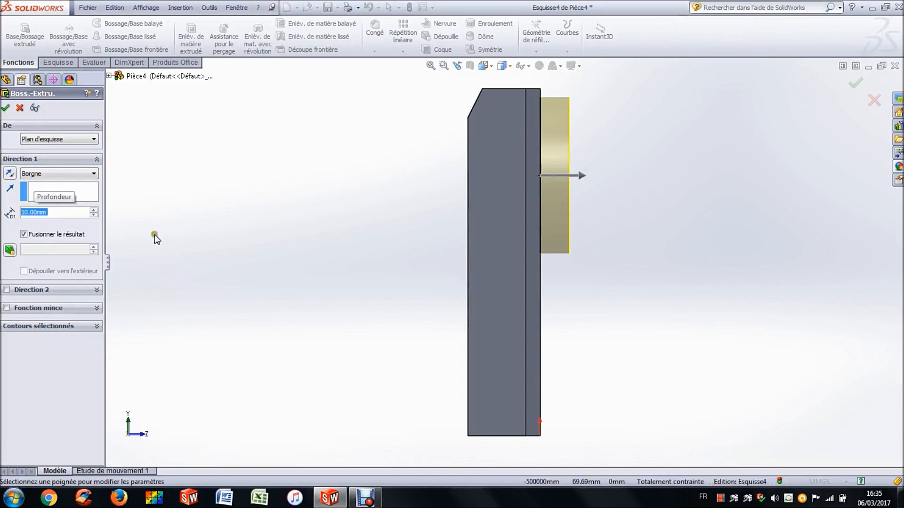
# Step: Extend the boss extrusion 10 mm blind in the second direction, into the block, and finish the feature
pyautogui.click(6, 290)
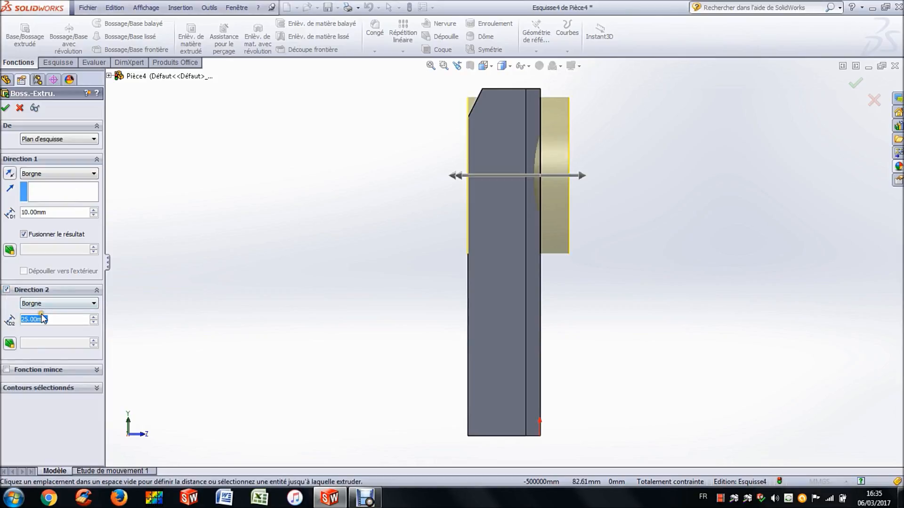
pyautogui.write('10')
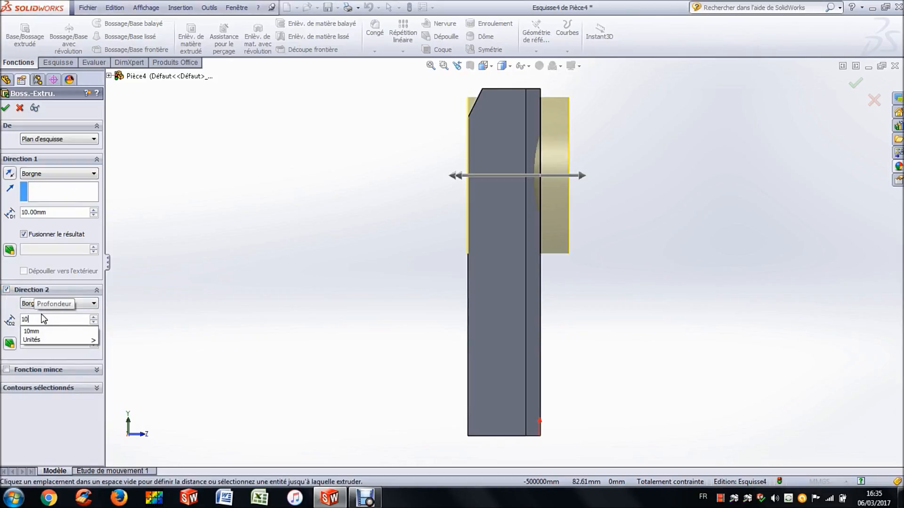
pyautogui.click(247, 289)
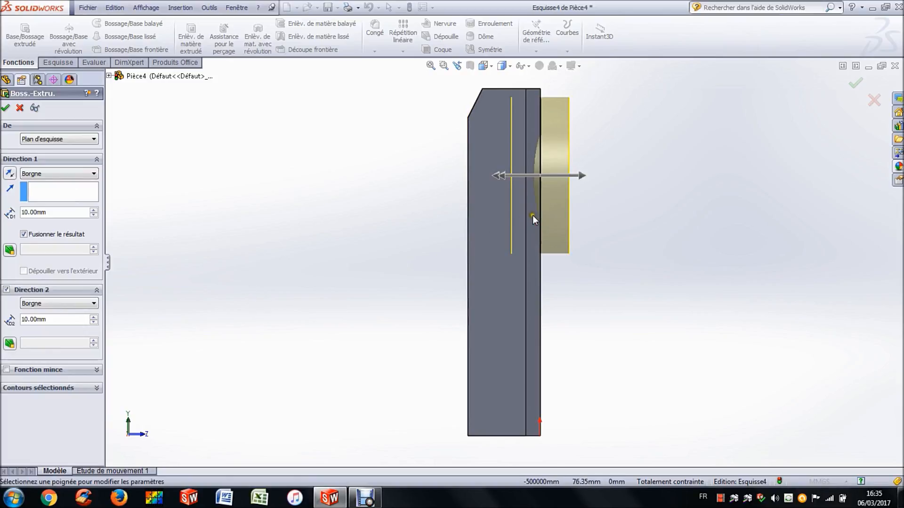
pyautogui.moveTo(606, 207)
pyautogui.mouseDown(button='middle')
pyautogui.moveTo(619, 222)
pyautogui.moveTo(569, 199)
pyautogui.mouseUp(button='middle')
pyautogui.press('Down')
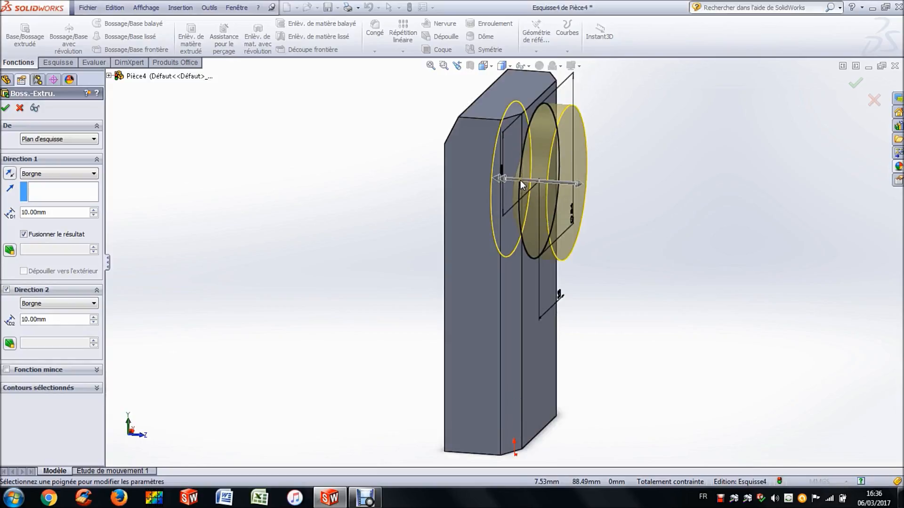
pyautogui.scroll(-2, 521, 185)
pyautogui.scroll(-4, 519, 193)
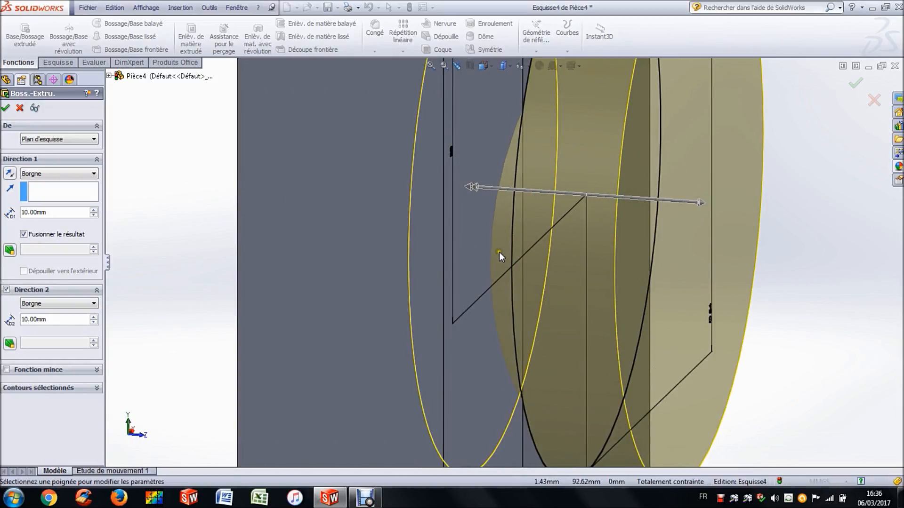
pyautogui.scroll(4, 499, 252)
pyautogui.scroll(1, 499, 253)
pyautogui.click(5, 108)
pyautogui.click(325, 203)
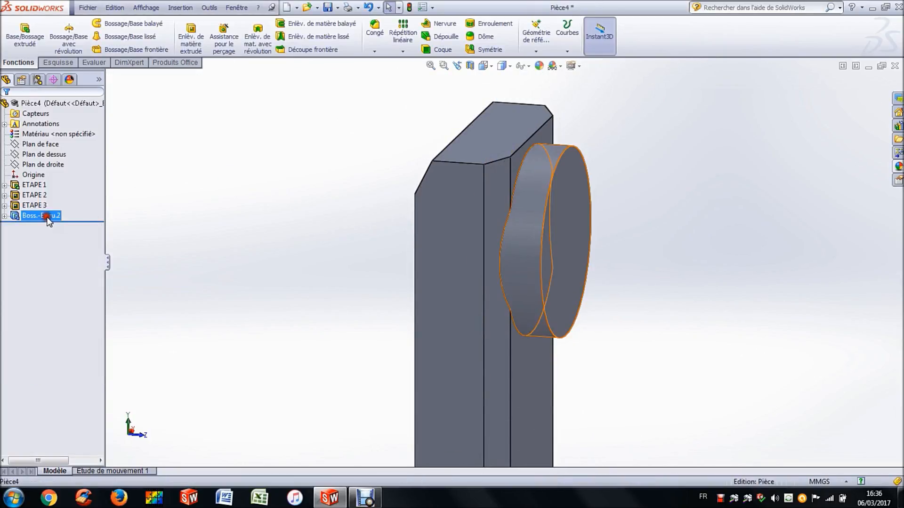
# Step: Rename the new boss extrusion feature as ETAPE 4
pyautogui.click(32, 215)
pyautogui.click(32, 215)
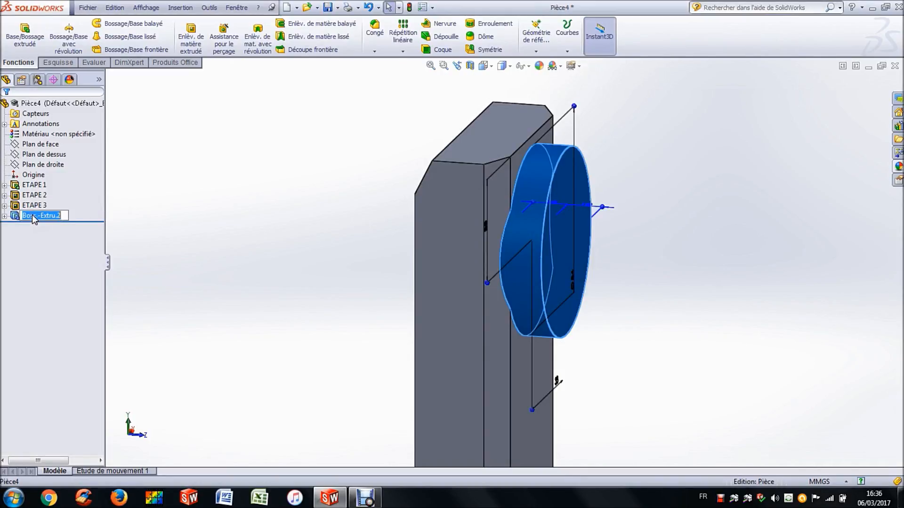
pyautogui.write('ETAPE 4')
pyautogui.click(180, 197)
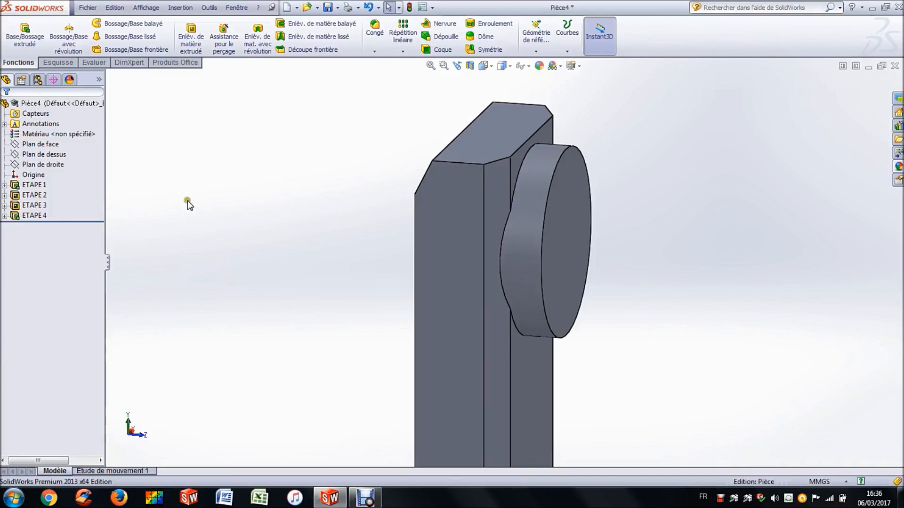
# Step: Sketch a circle of about 21 mm radius on the cylindrical boss's flat front face, concentric with the boss
pyautogui.press('Left')
pyautogui.press('Left')
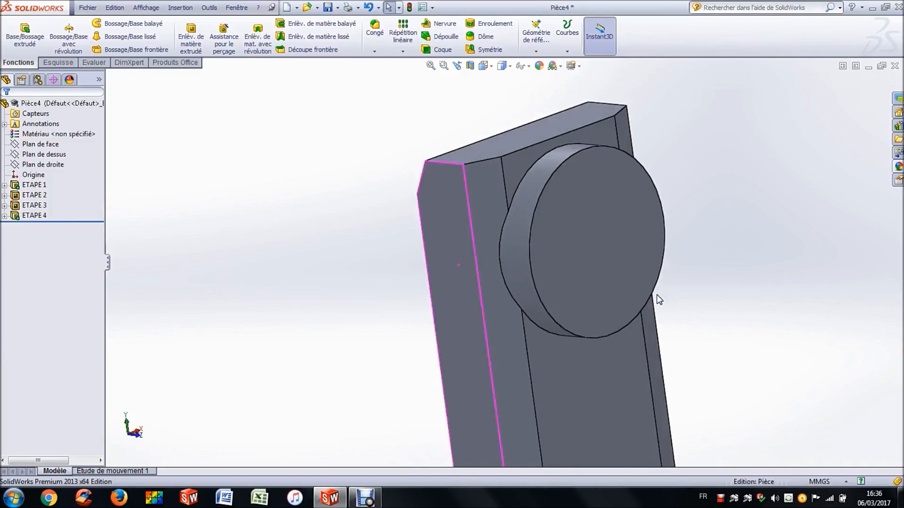
pyautogui.click(600, 232)
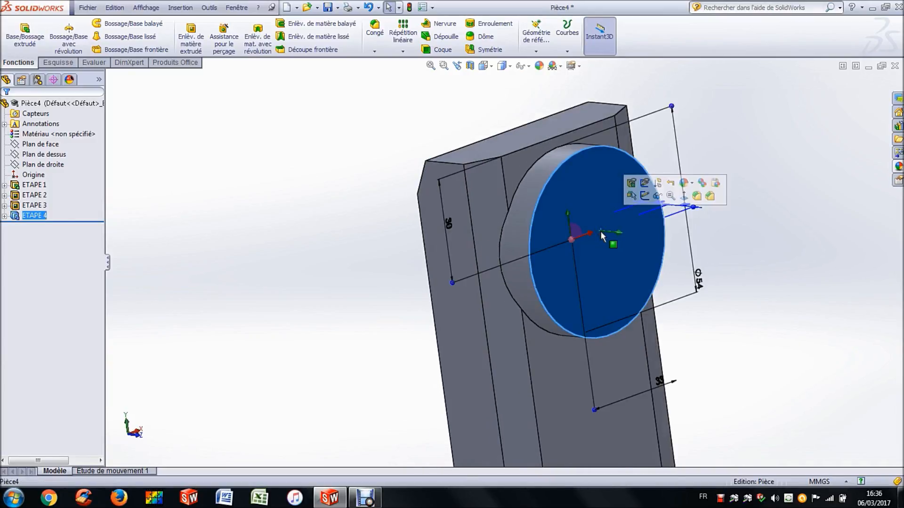
pyautogui.click(644, 196)
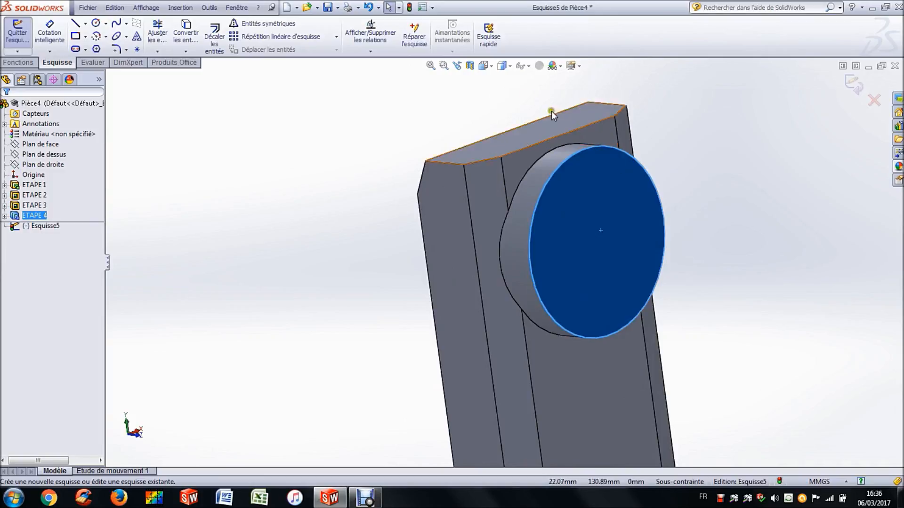
pyautogui.click(490, 67)
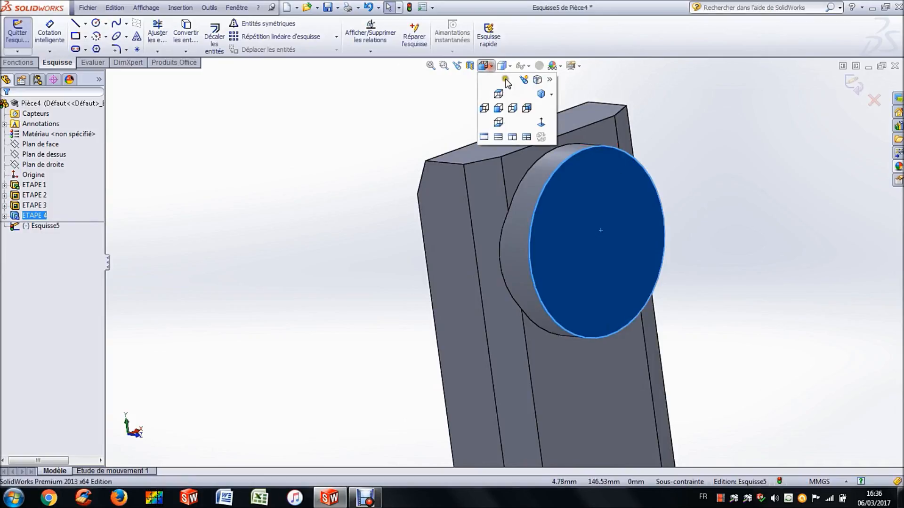
pyautogui.click(540, 123)
pyautogui.click(301, 166)
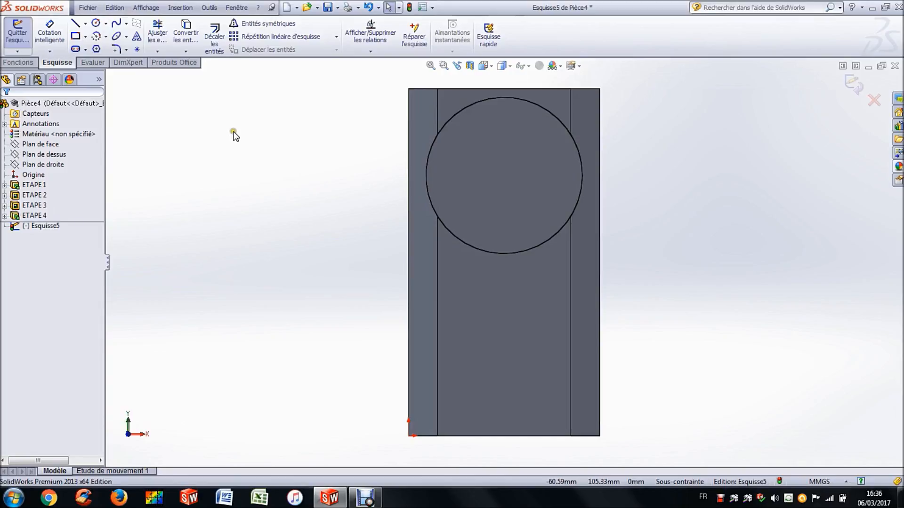
pyautogui.click(96, 23)
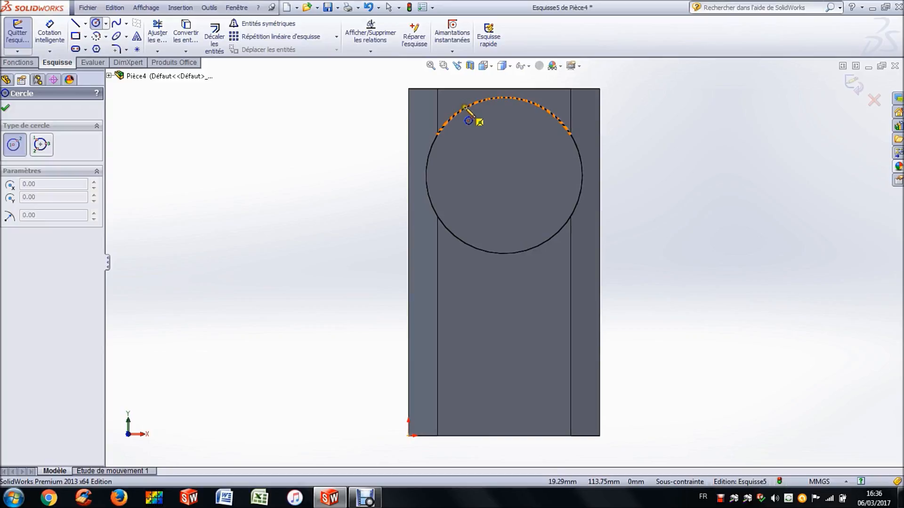
pyautogui.click(503, 175)
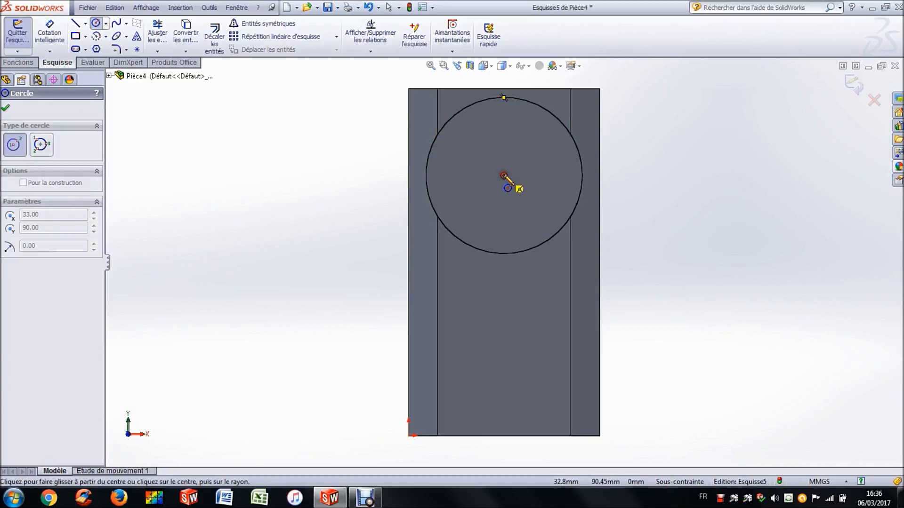
pyautogui.click(524, 117)
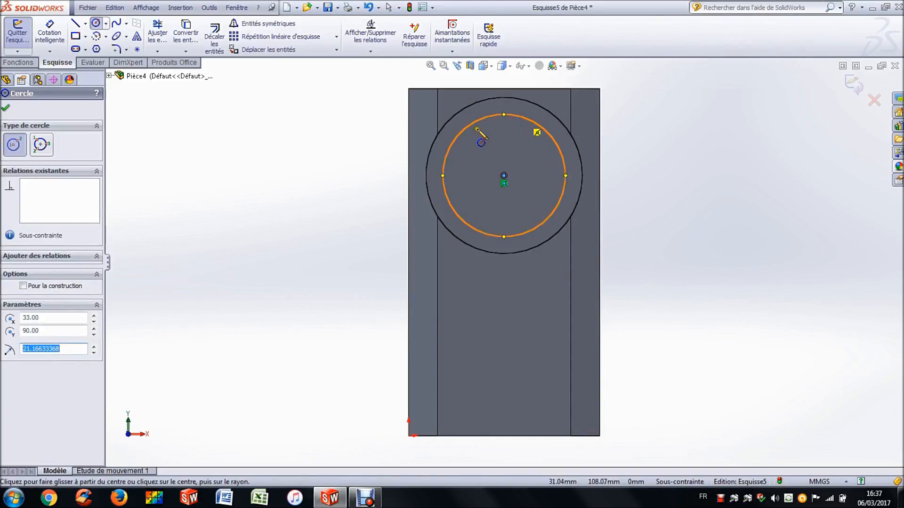
# Step: Dimension the inner circle's diameter to 44 mm
pyautogui.click(45, 29)
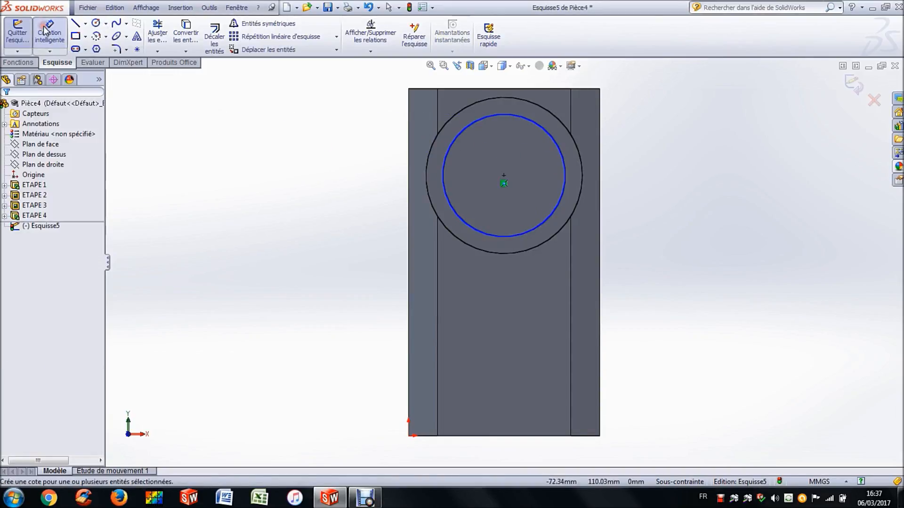
pyautogui.click(558, 146)
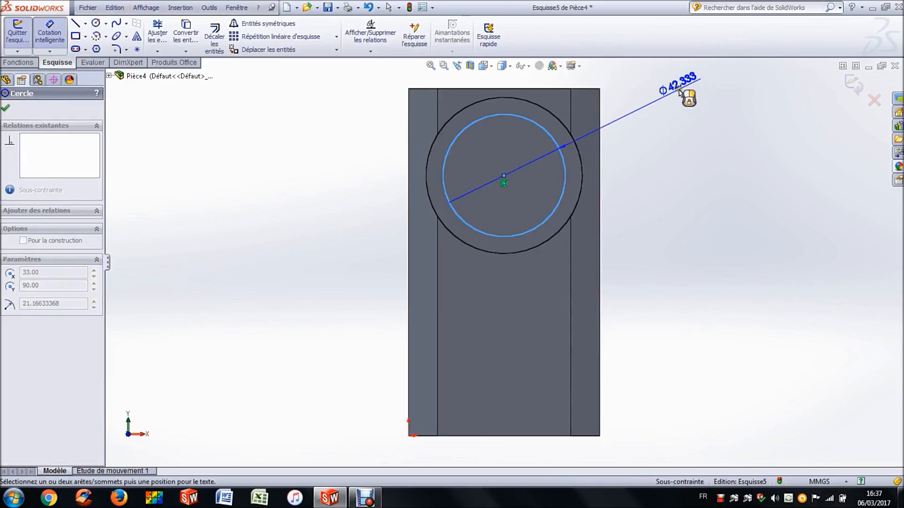
pyautogui.click(686, 88)
pyautogui.write('44')
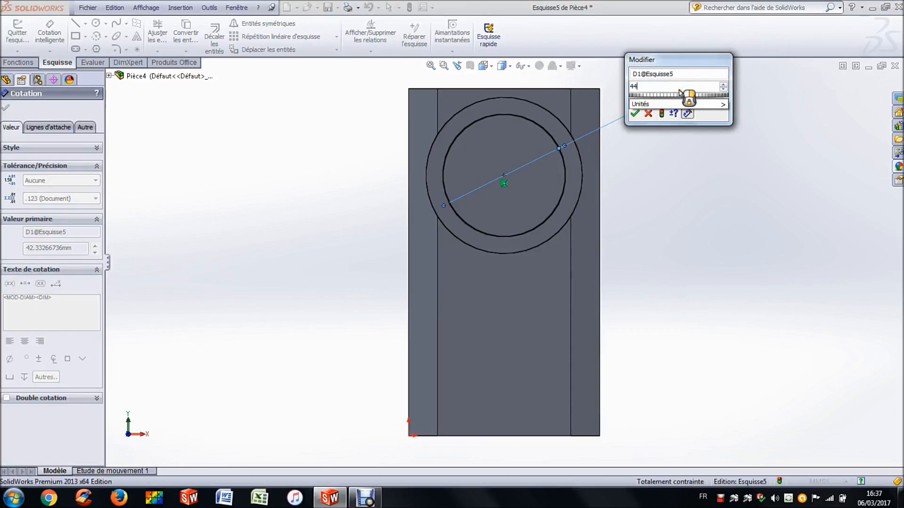
pyautogui.press('Return')
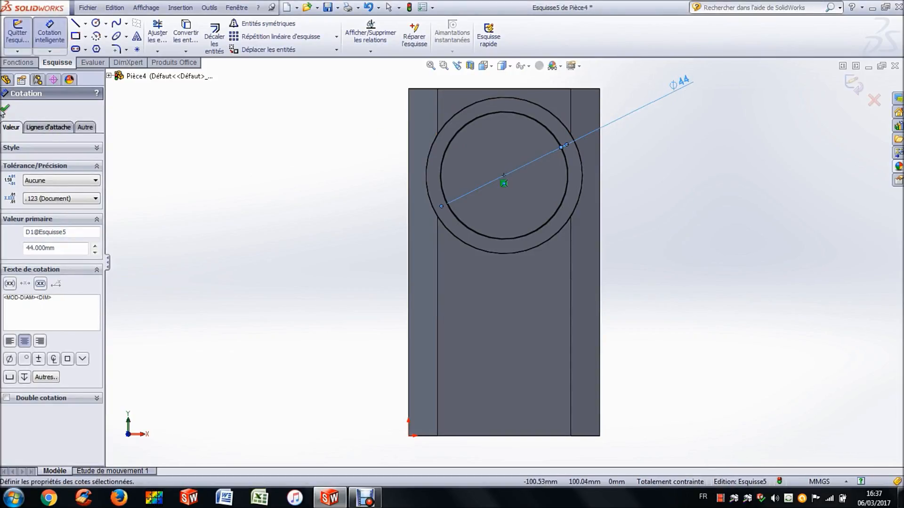
# Step: Cut-extrude the 44 mm circle to a blind depth of 3 mm into the boss
pyautogui.click(14, 63)
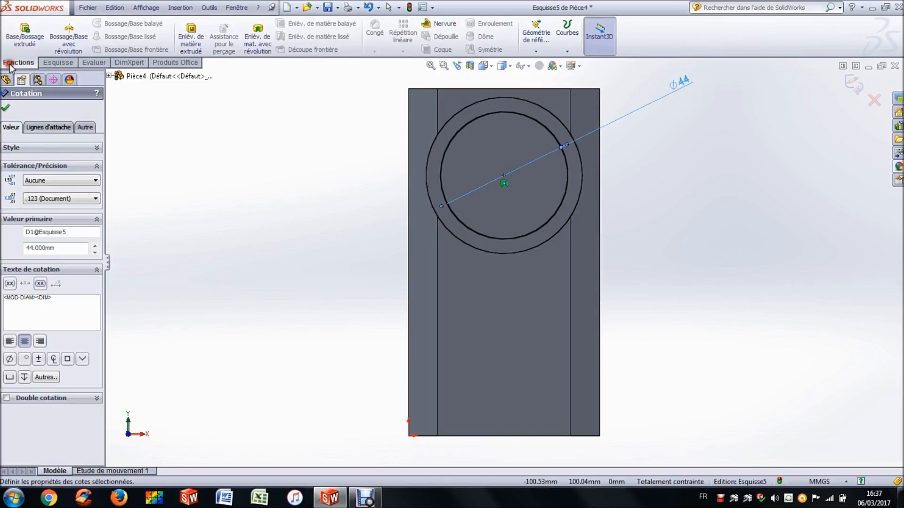
pyautogui.click(198, 37)
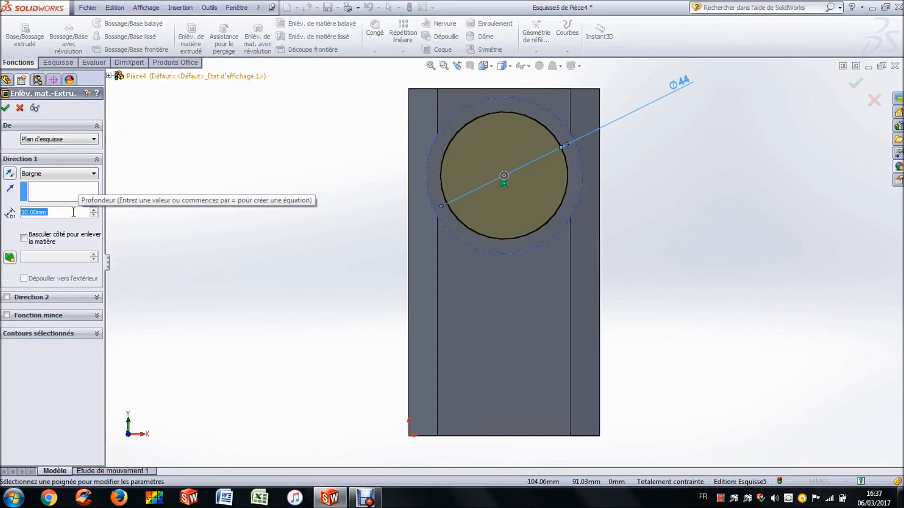
pyautogui.write('3')
pyautogui.press('Return')
pyautogui.click(218, 225)
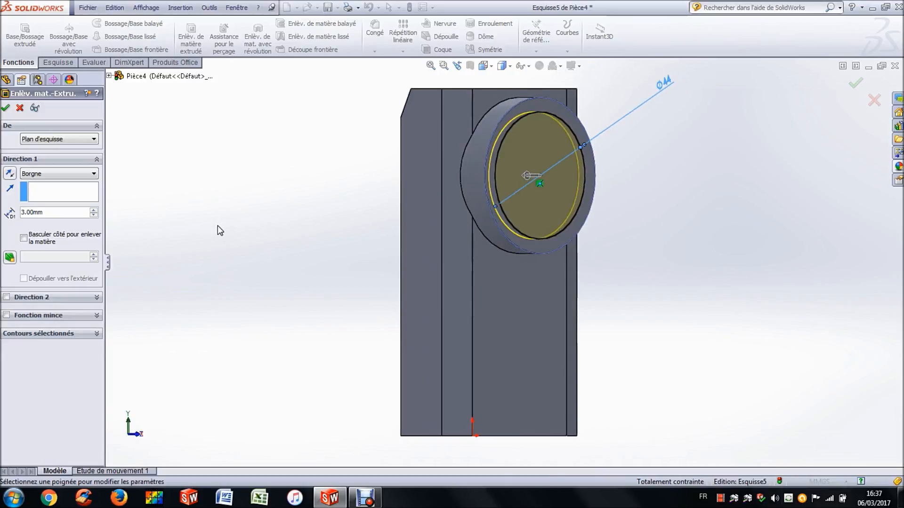
pyautogui.click(6, 107)
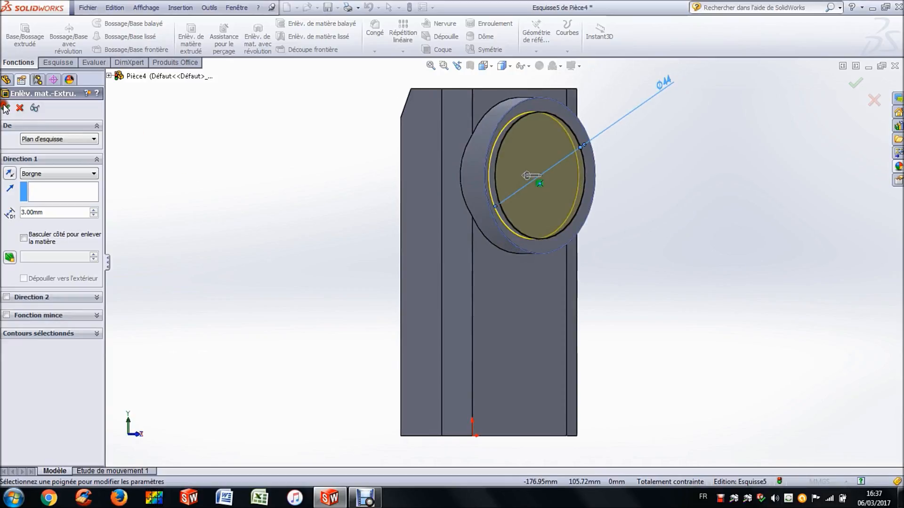
pyautogui.click(278, 149)
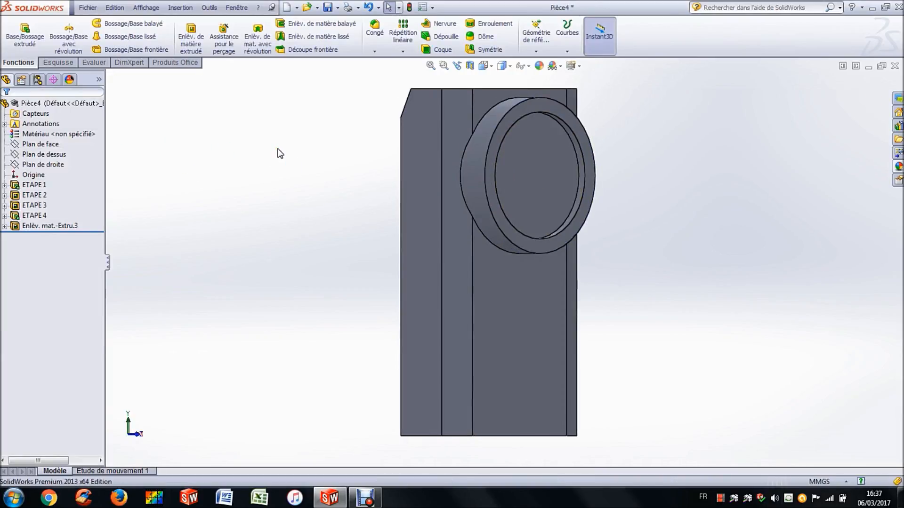
# Step: Rename the circular recess cut feature as ETAPE 5
pyautogui.click(50, 225)
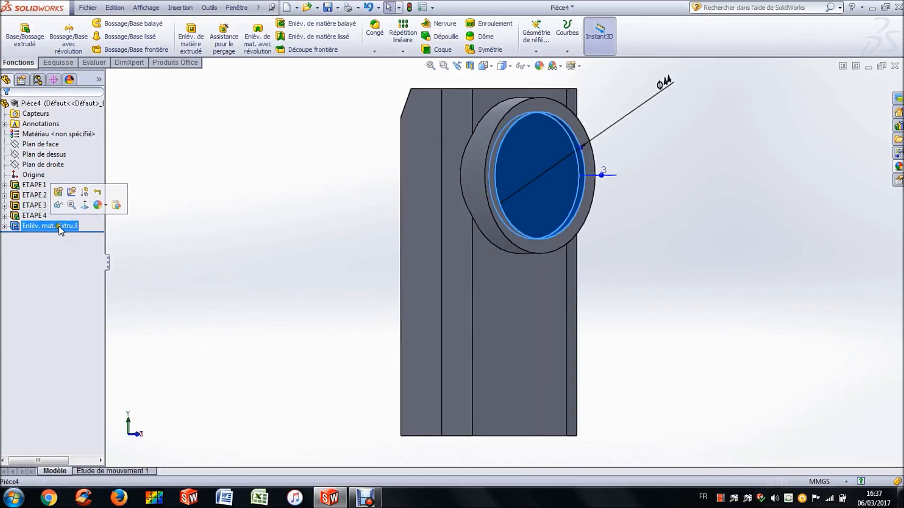
pyautogui.click(59, 226)
pyautogui.write('ETAPE 5')
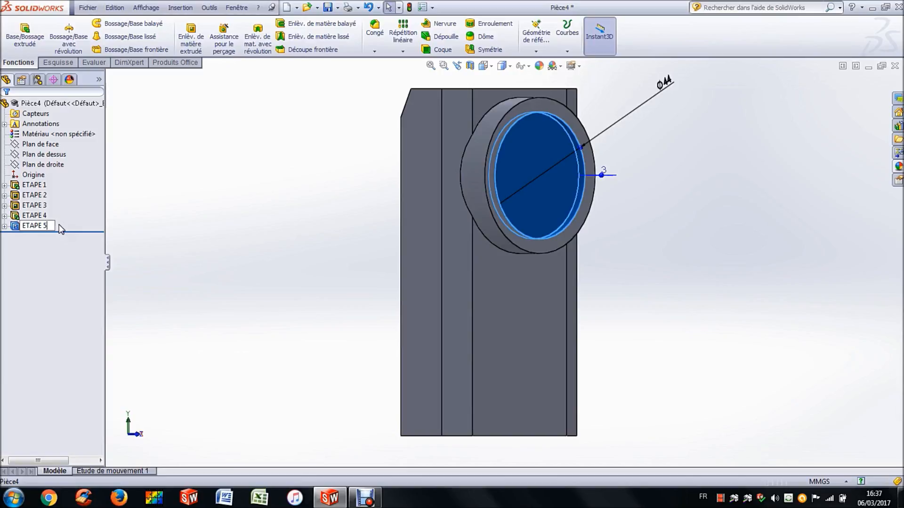
pyautogui.click(191, 210)
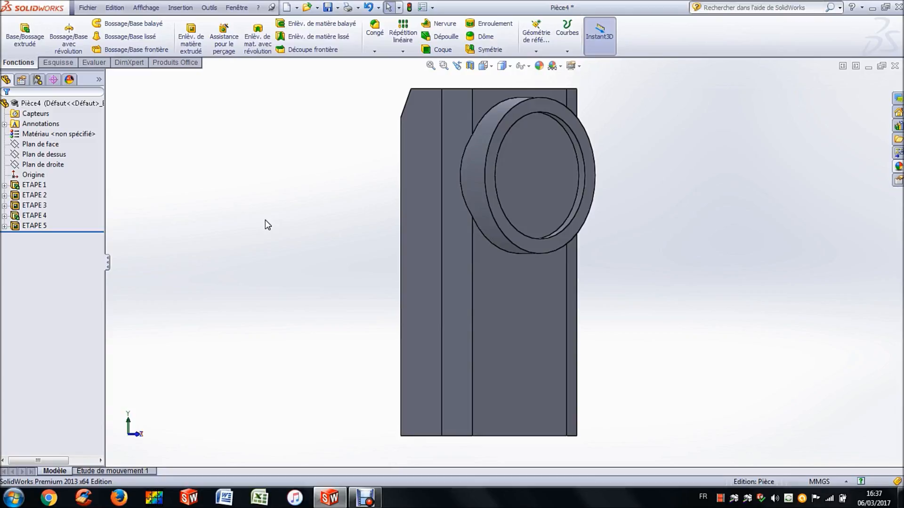
# Step: Sketch a 22 mm radius circle on the circular recess's floor, concentric with it and coinciding with its edge
pyautogui.click(536, 167)
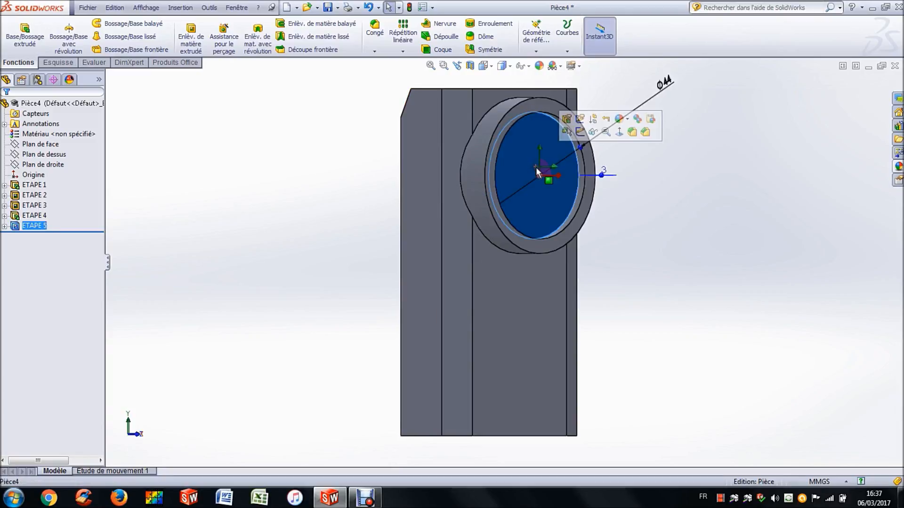
pyautogui.click(586, 136)
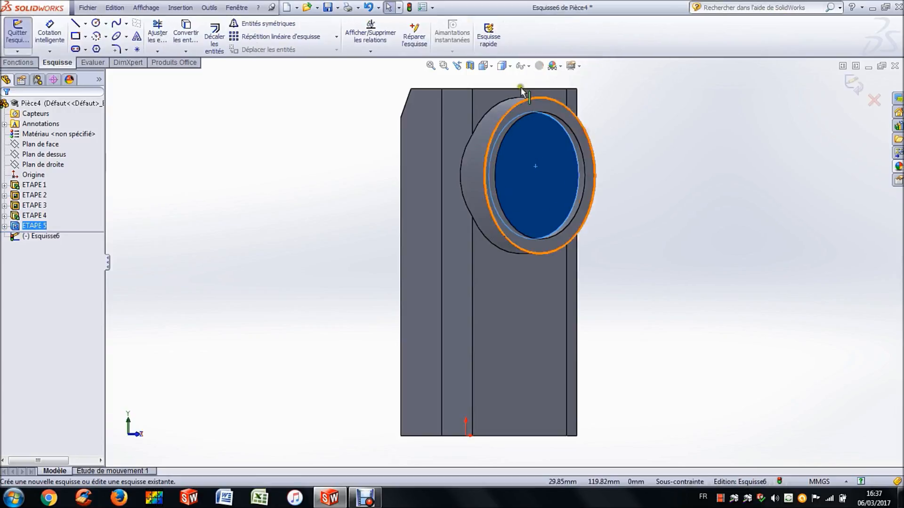
pyautogui.click(483, 66)
pyautogui.click(541, 122)
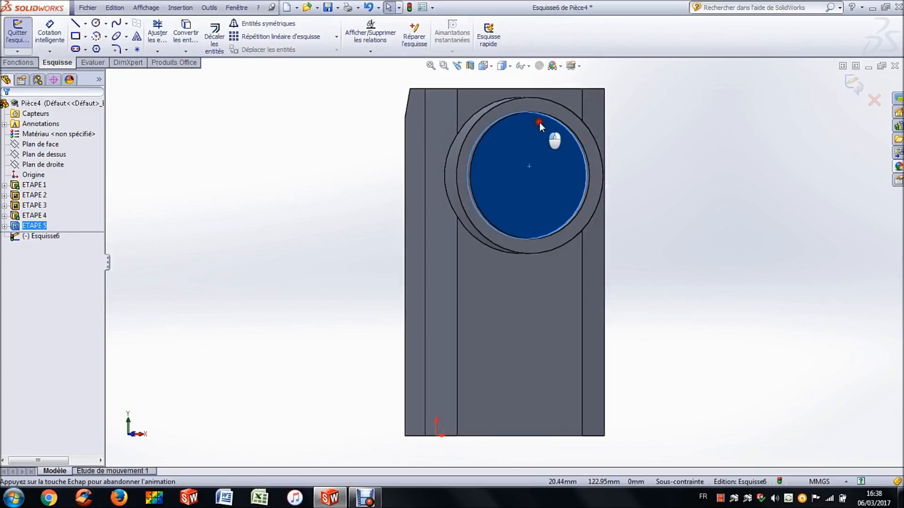
pyautogui.click(96, 23)
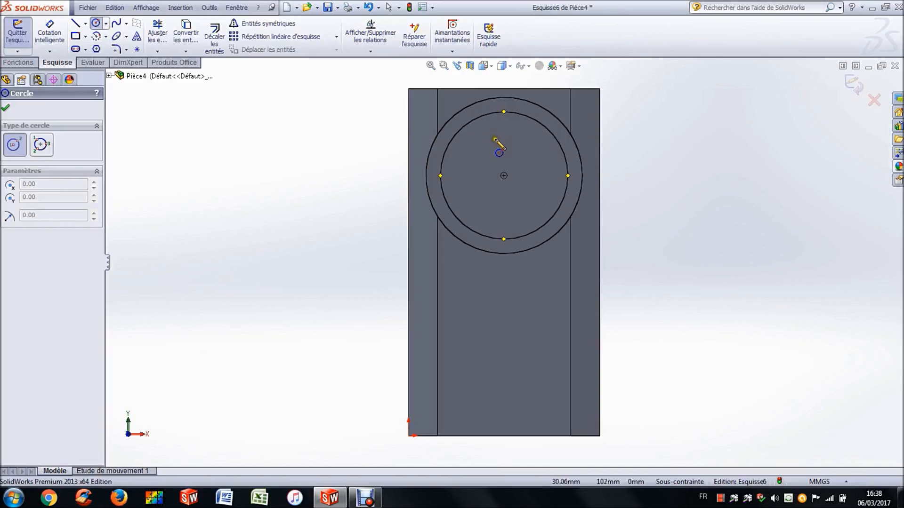
pyautogui.click(503, 176)
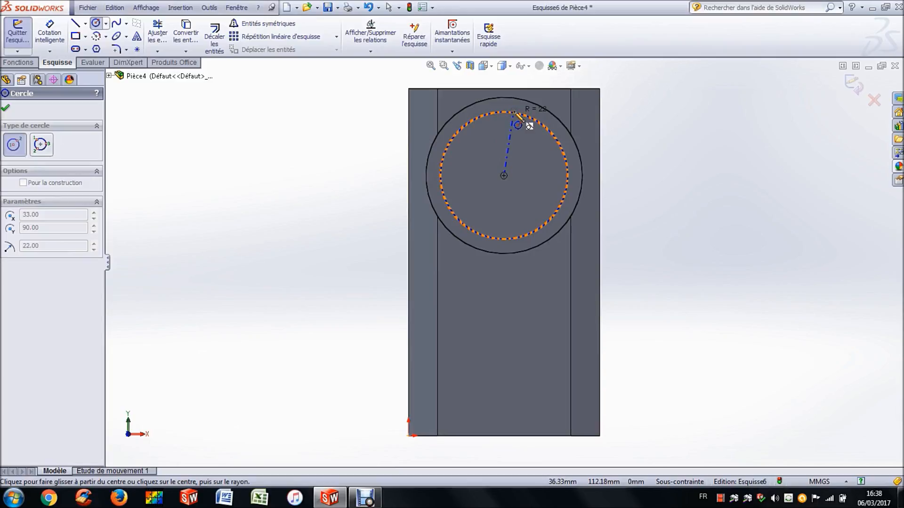
pyautogui.click(515, 113)
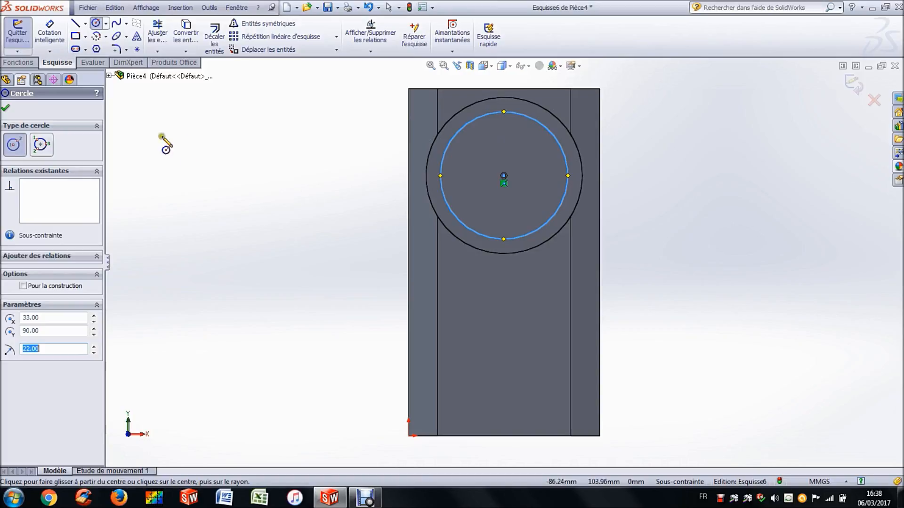
pyautogui.click(5, 107)
# Step: Cut-extrude the 22 mm radius circle to a blind depth of 15 mm with a 45° inward draft
pyautogui.click(19, 63)
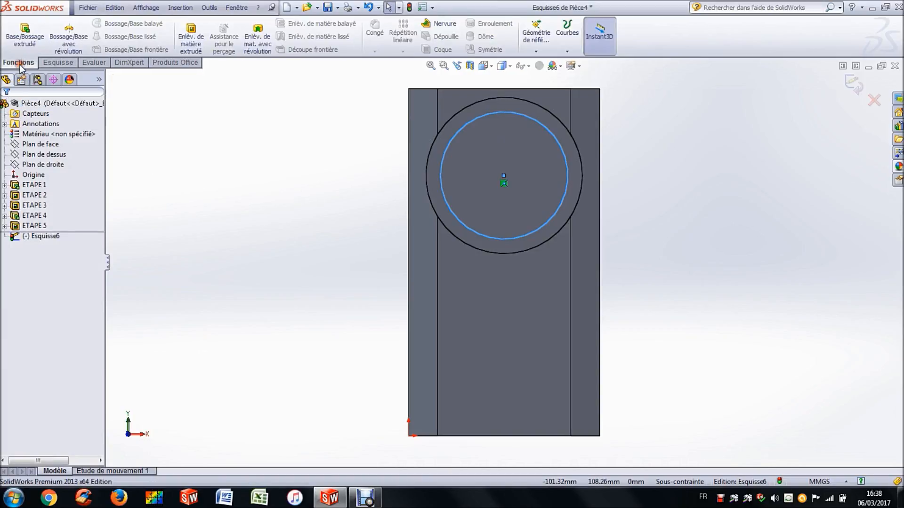
pyautogui.click(197, 38)
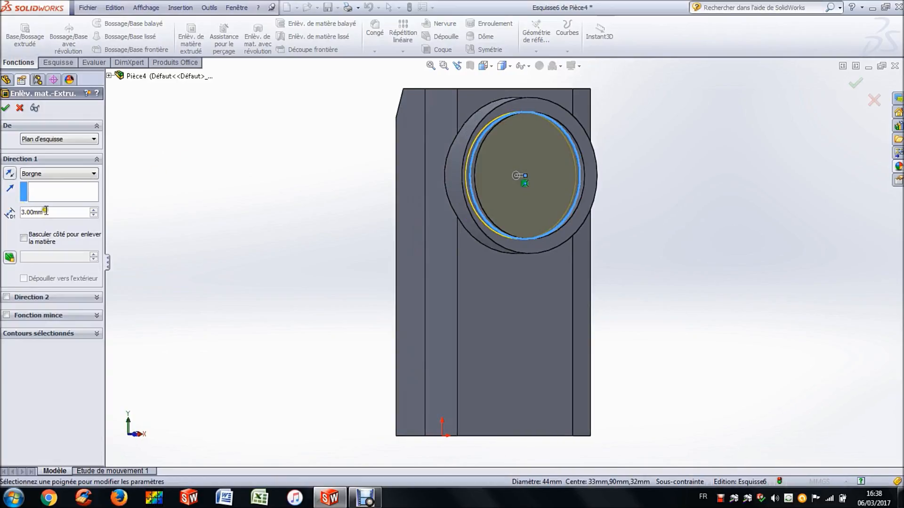
pyautogui.doubleClick(23, 212)
pyautogui.write('15')
pyautogui.press('Return')
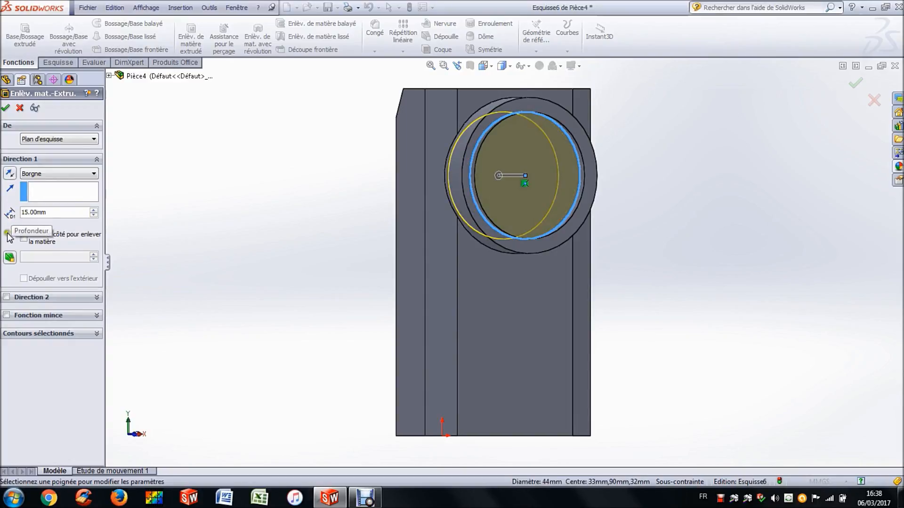
pyautogui.click(10, 259)
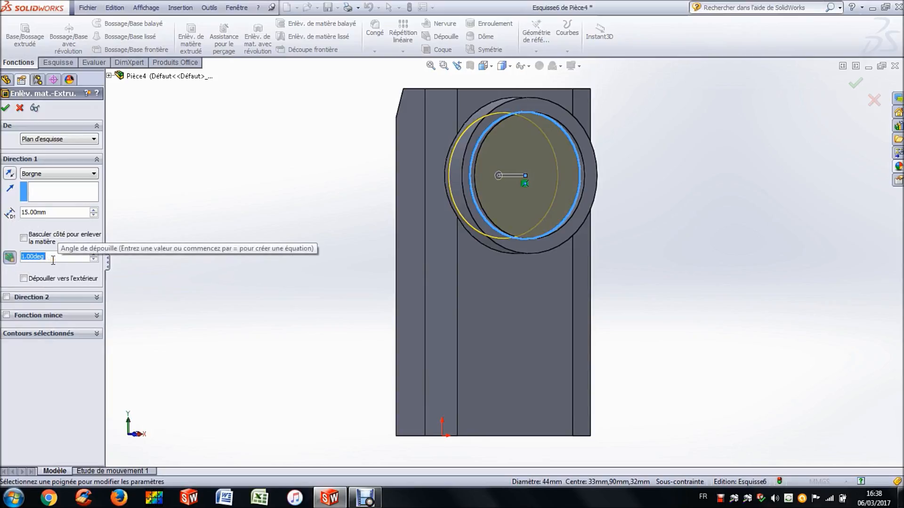
pyautogui.write('45')
pyautogui.press('Return')
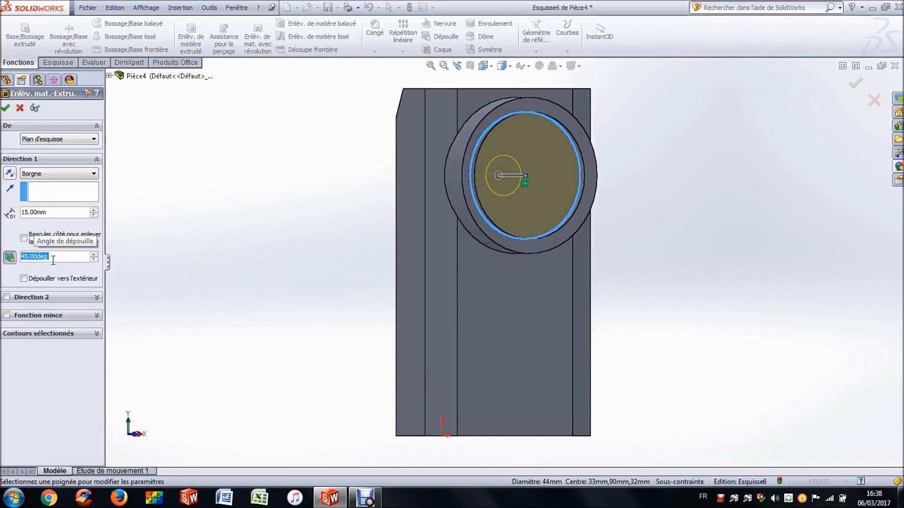
pyautogui.click(5, 108)
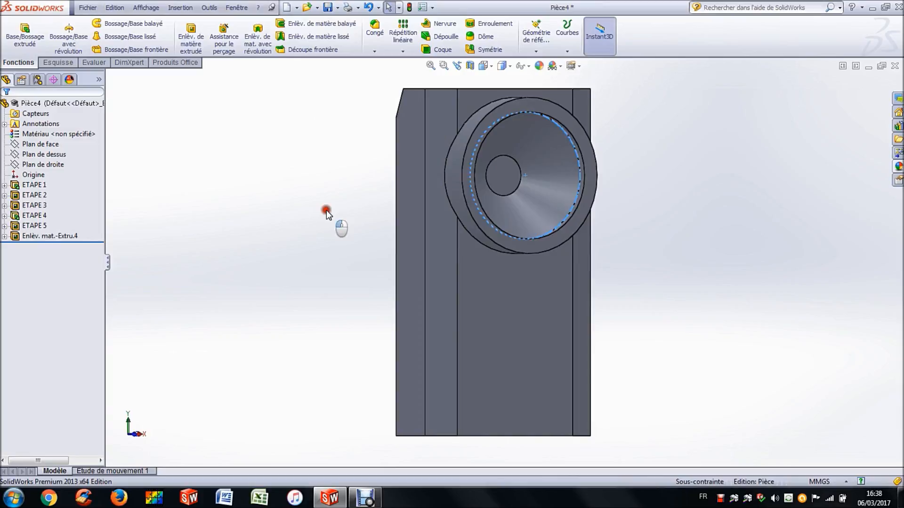
# Step: Rename the conical cut feature as ETAPE 6
pyautogui.click(66, 235)
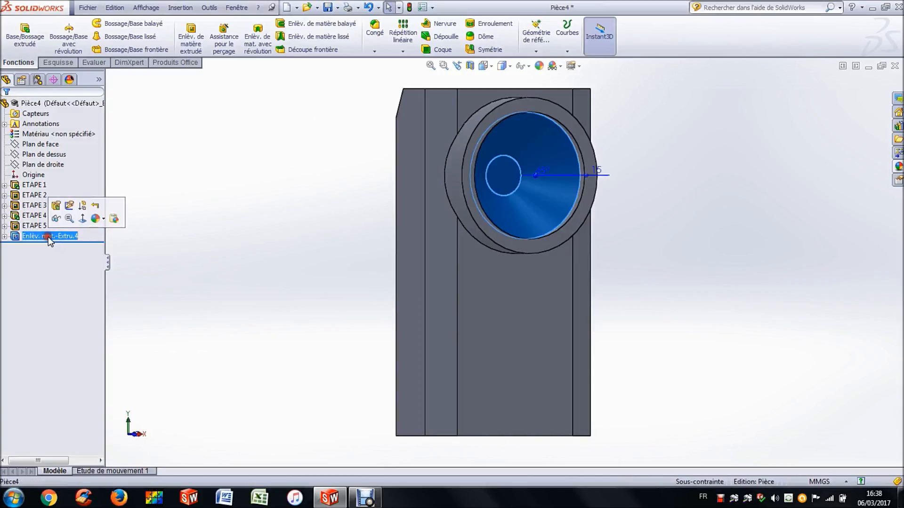
pyautogui.click(48, 236)
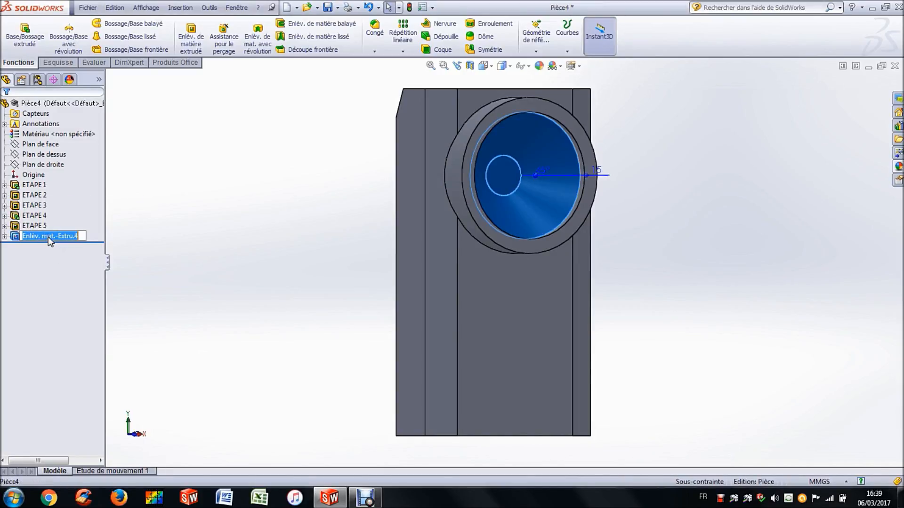
pyautogui.write('ETAPE 6')
pyautogui.click(162, 230)
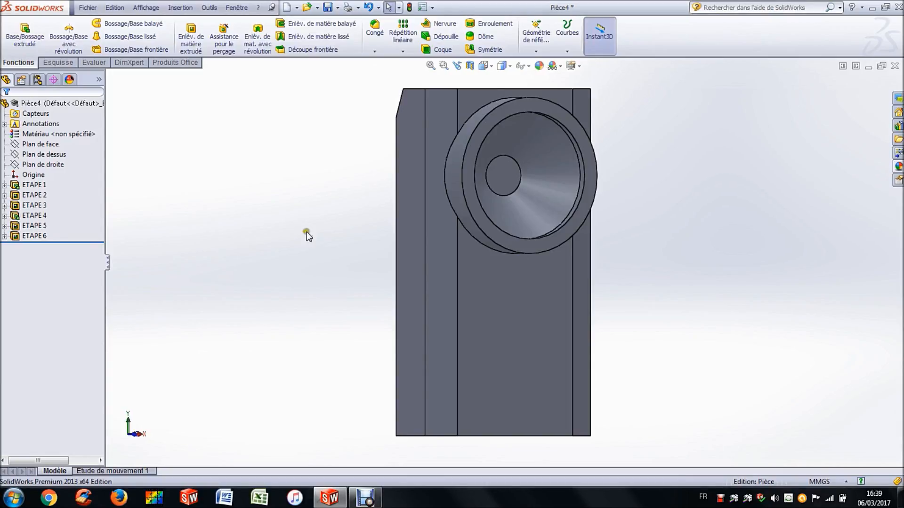
# Step: Sketch a circle of about 5.3 mm radius on the flat floor of the conical cut, concentric with it
pyautogui.click(506, 177)
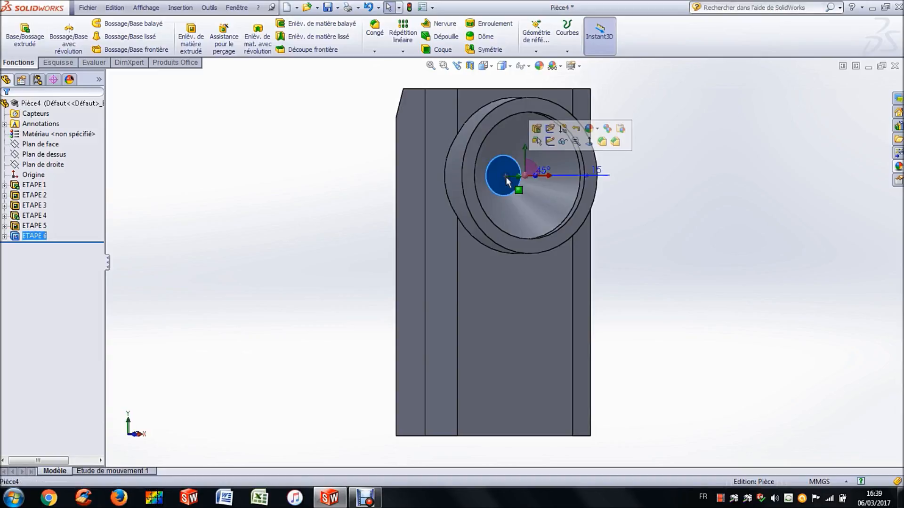
pyautogui.click(550, 142)
pyautogui.click(491, 66)
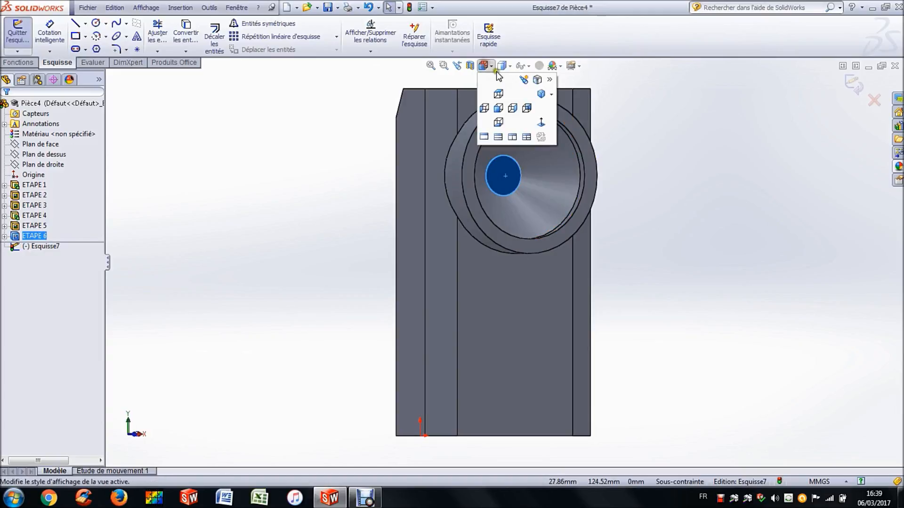
pyautogui.click(541, 122)
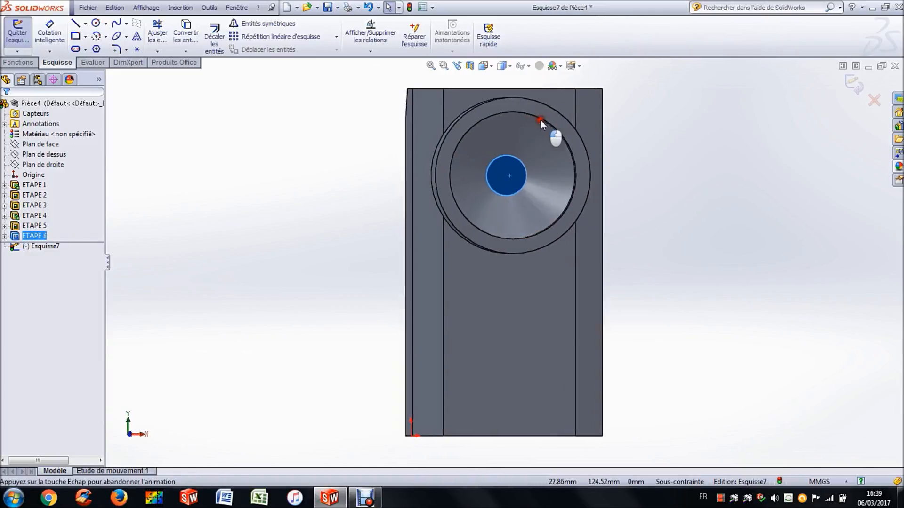
pyautogui.click(398, 122)
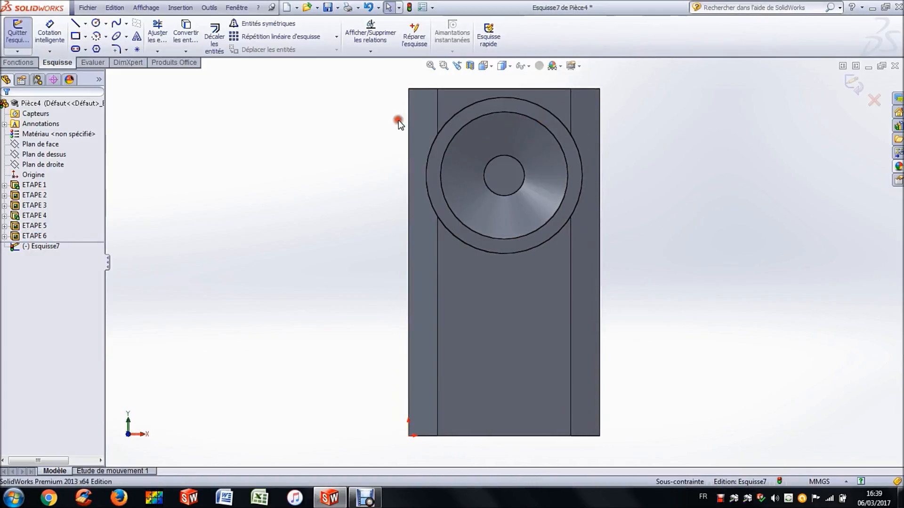
pyautogui.click(97, 24)
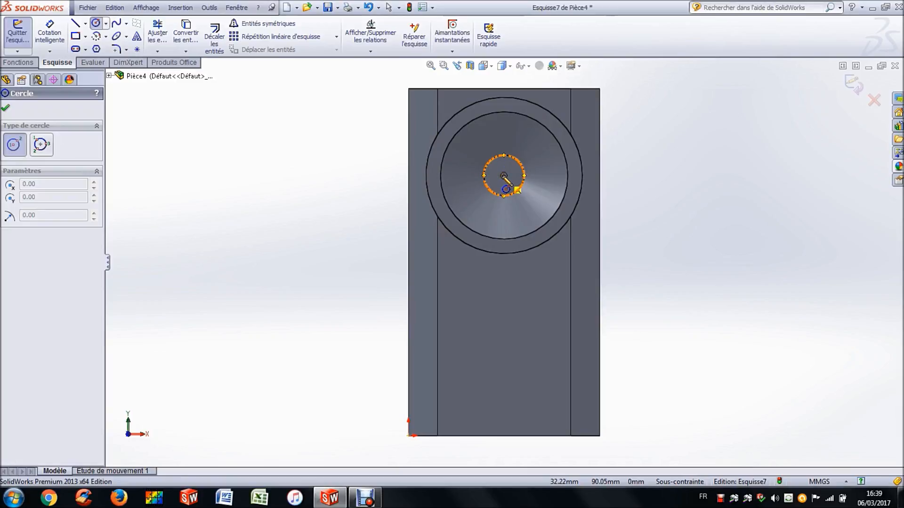
pyautogui.click(503, 176)
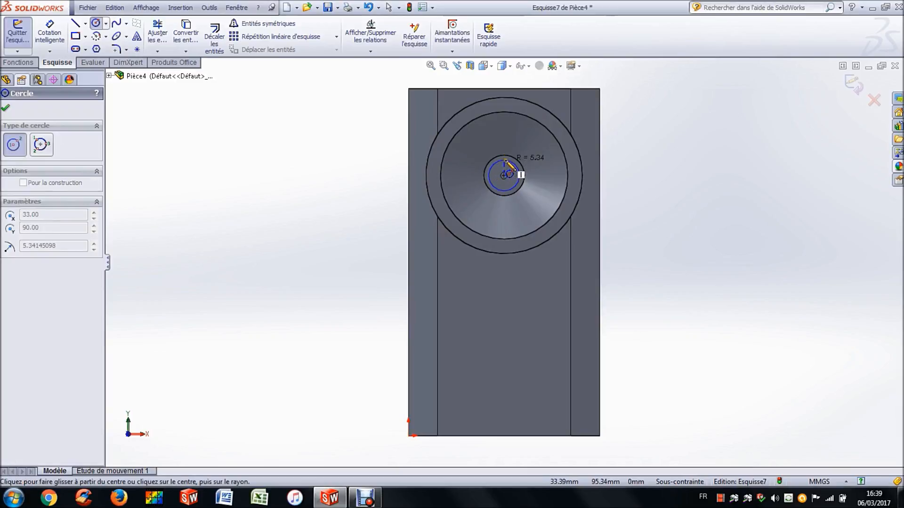
pyautogui.click(506, 161)
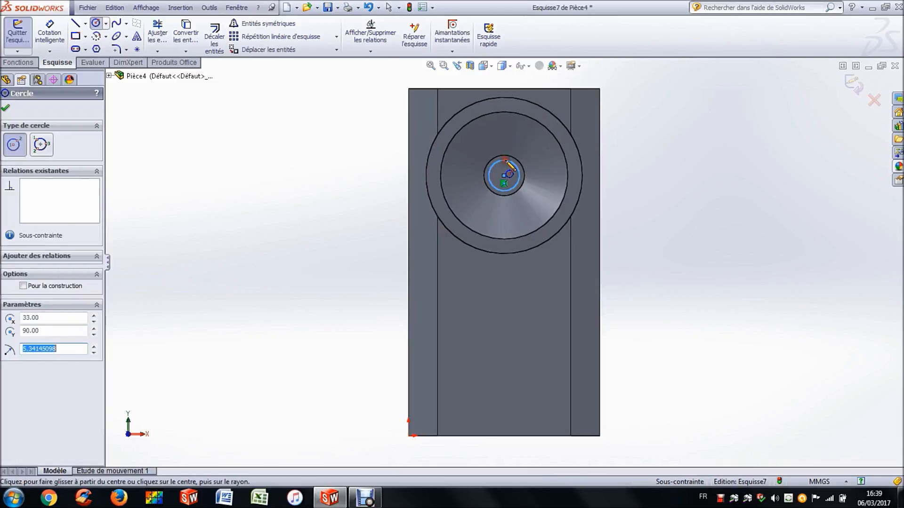
# Step: Dimension the small circle's diameter to 8 mm
pyautogui.click(47, 26)
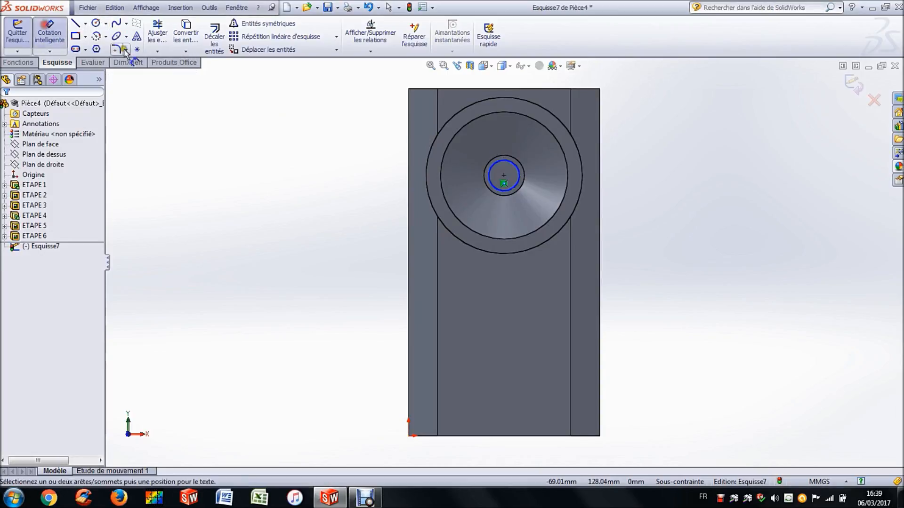
pyautogui.click(515, 168)
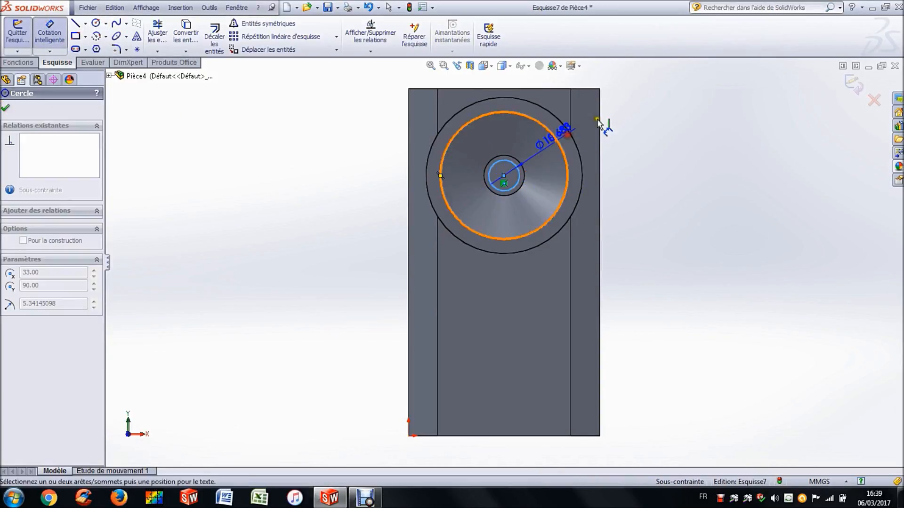
pyautogui.click(646, 120)
pyautogui.write('8')
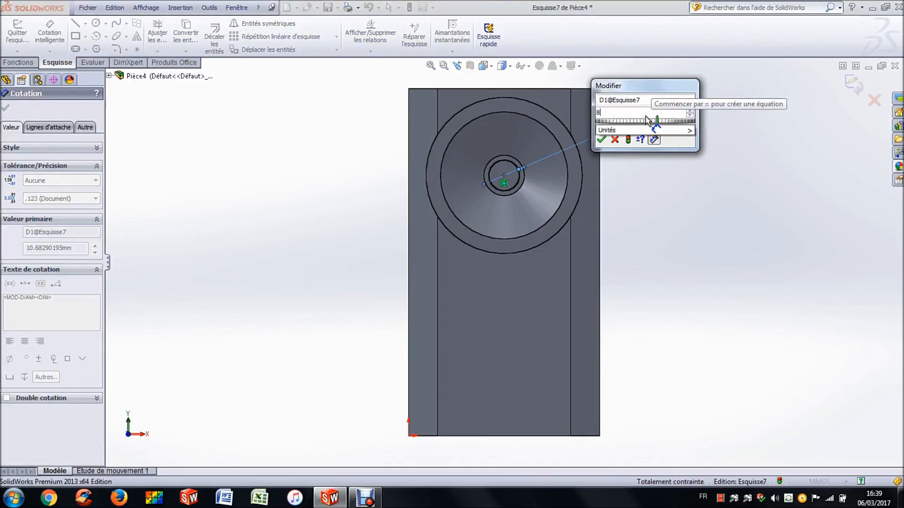
pyautogui.press('Return')
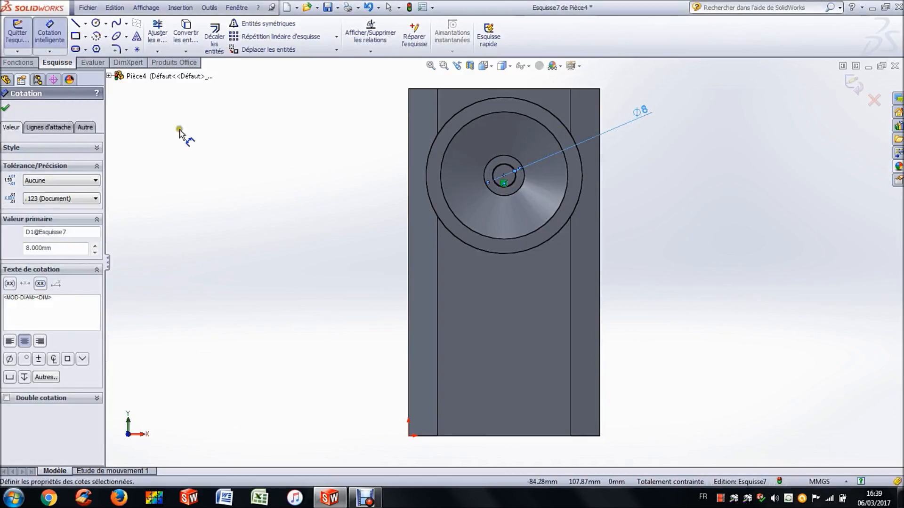
pyautogui.click(5, 108)
# Step: Extrude the 8 mm circle as a boss to a blind depth of 1 mm, merged with the body
pyautogui.click(18, 63)
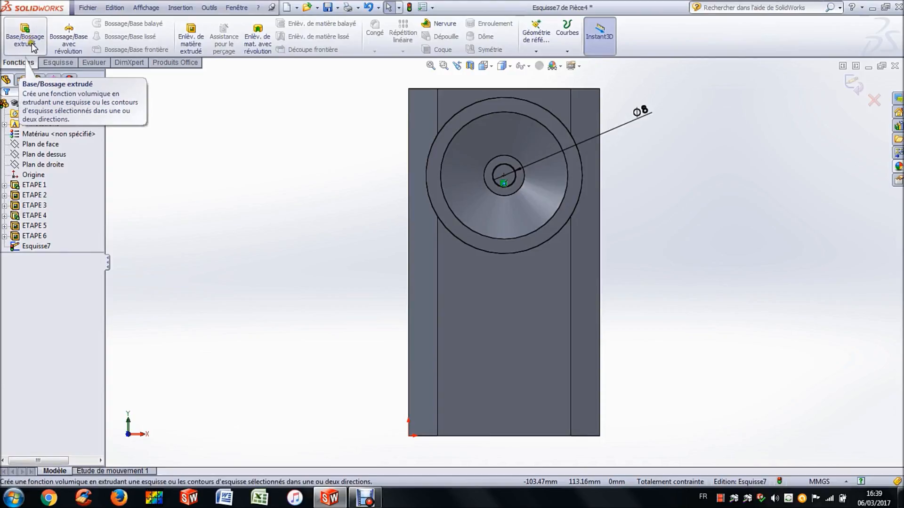
pyautogui.click(28, 37)
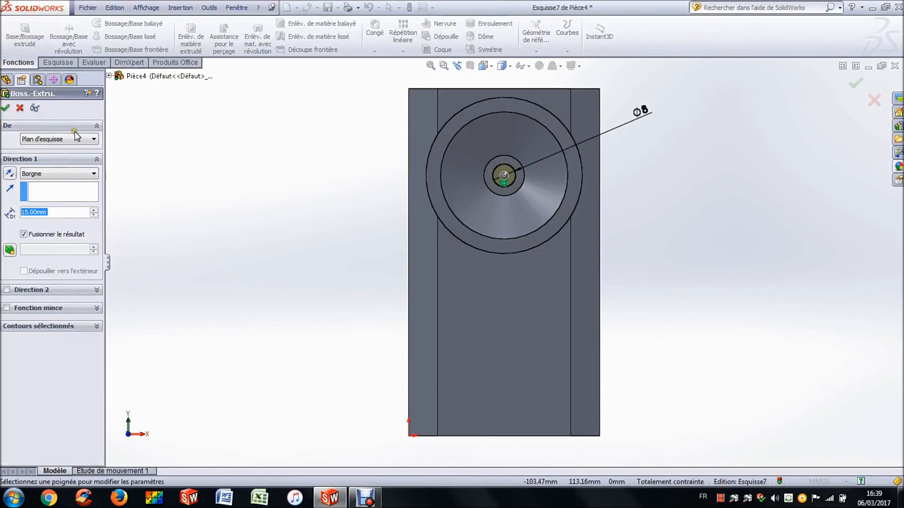
pyautogui.write('1')
pyautogui.press('Return')
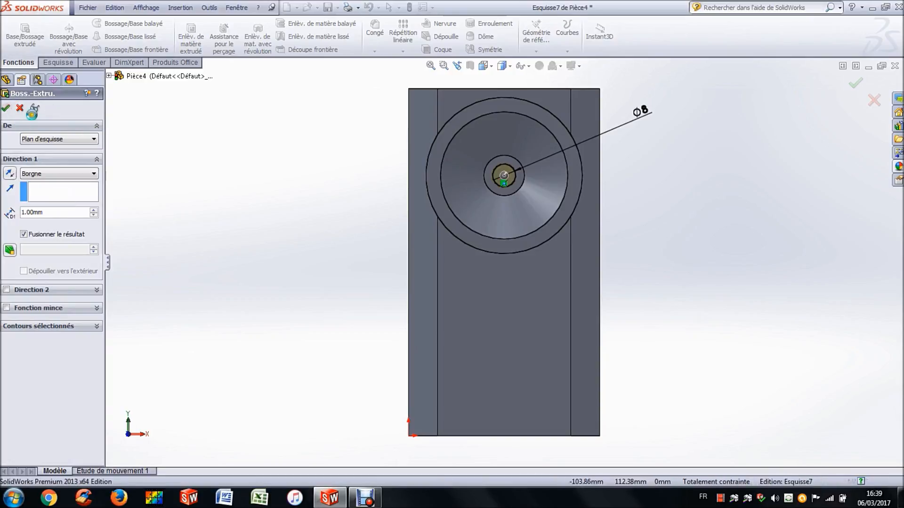
pyautogui.click(204, 145)
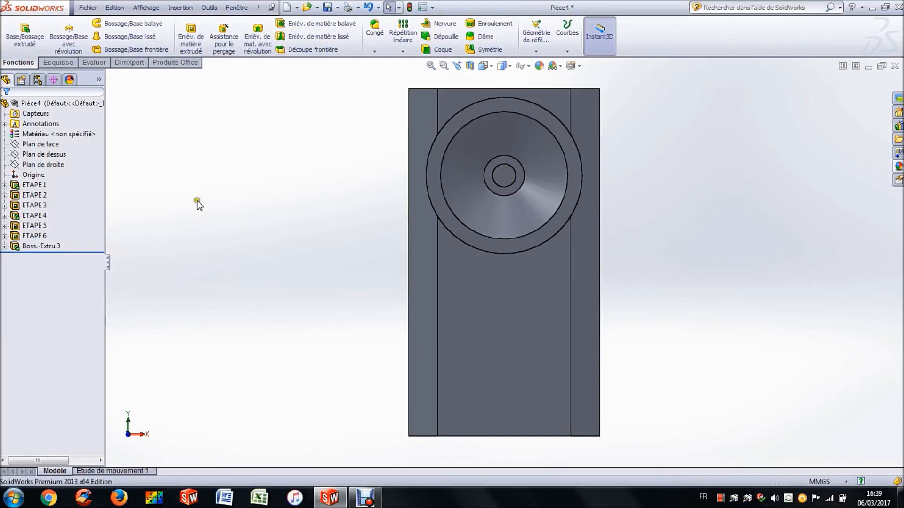
# Step: Rename the small cylindrical boss feature in the cone as ETAPE 7
pyautogui.click(32, 246)
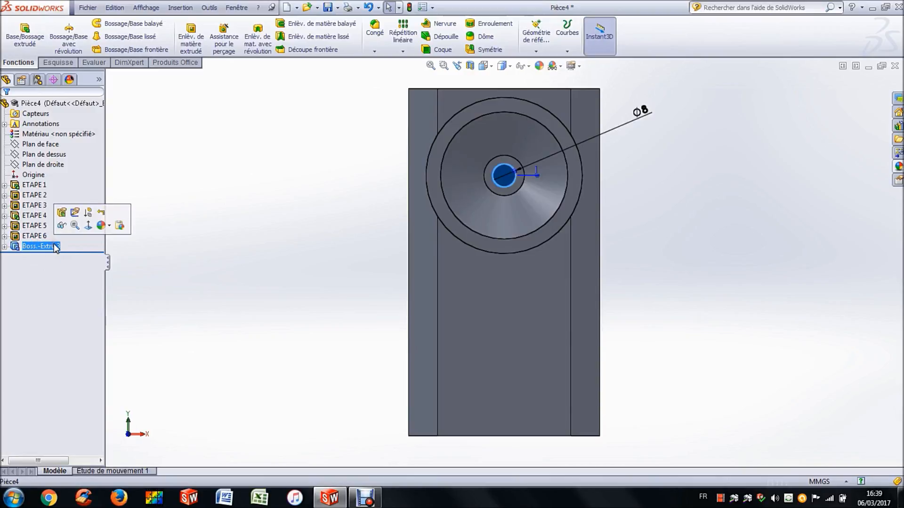
pyautogui.click(47, 246)
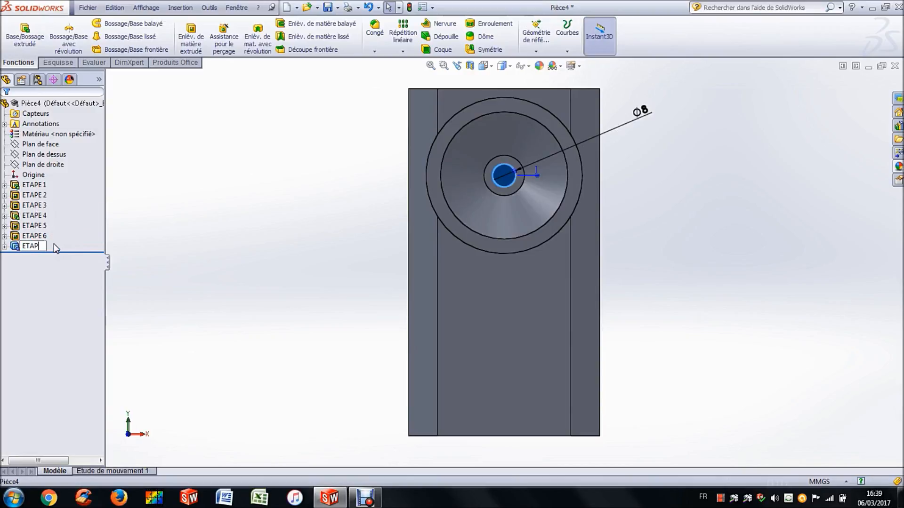
pyautogui.click(220, 230)
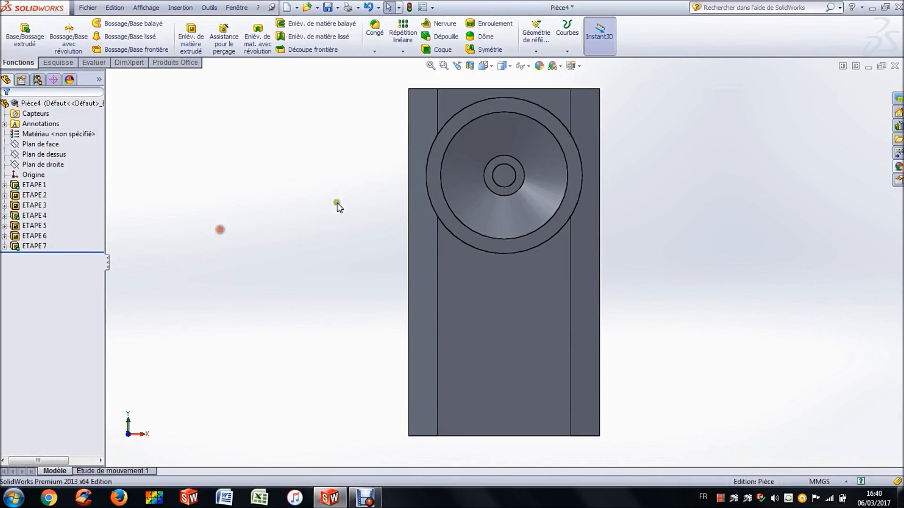
pyautogui.press('Right')
pyautogui.press('Down')
pyautogui.press('Right')
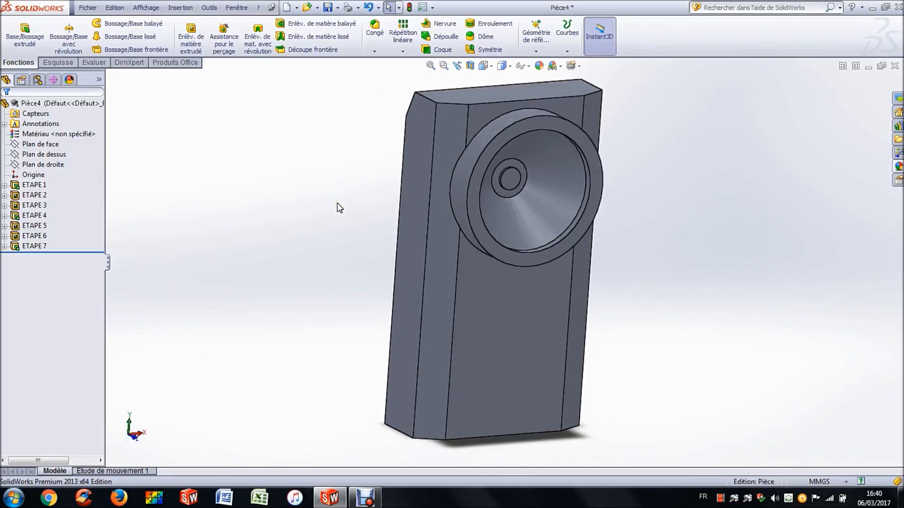
pyautogui.click(392, 181)
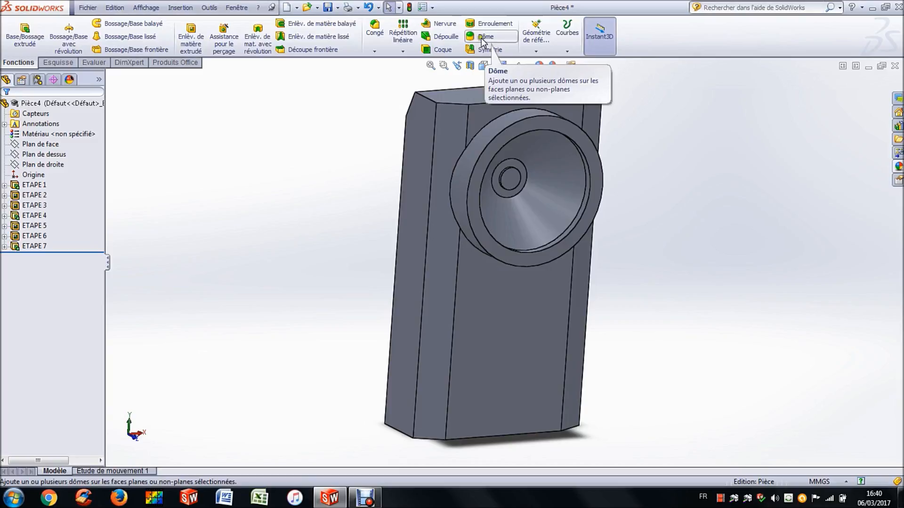
# Step: Add the Dome command from the Features category to the Features command bar, after Instant3D
pyautogui.rightClick(686, 36)
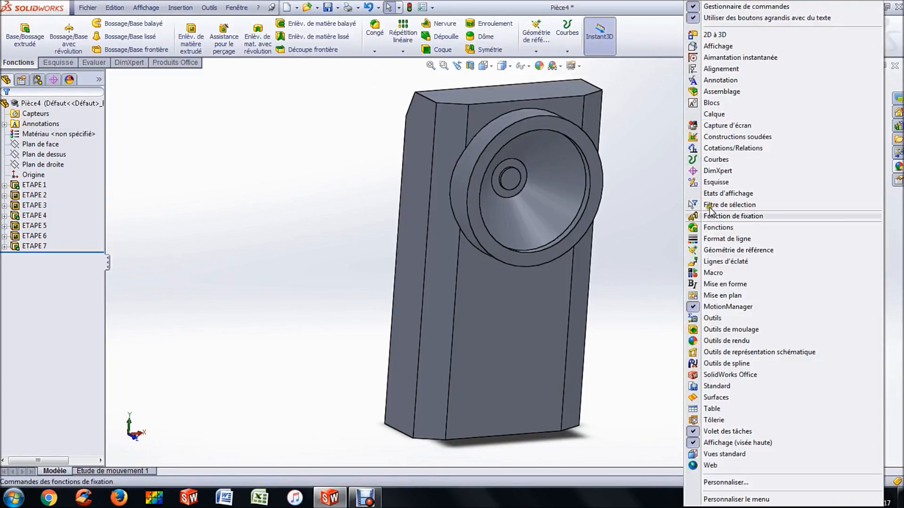
pyautogui.click(728, 485)
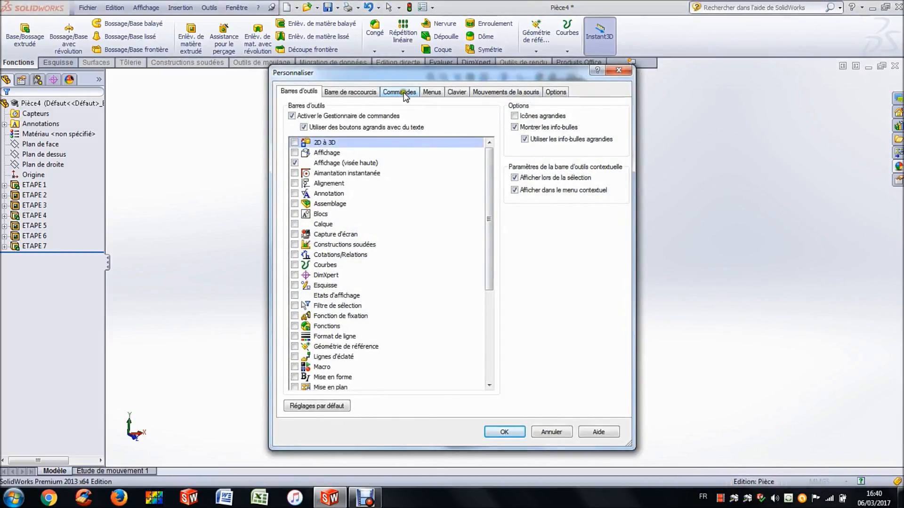
pyautogui.click(400, 92)
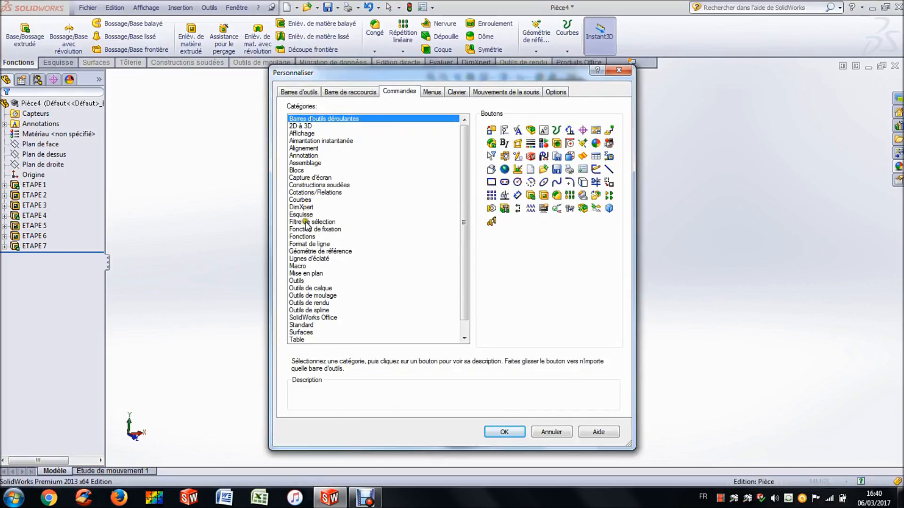
pyautogui.click(305, 237)
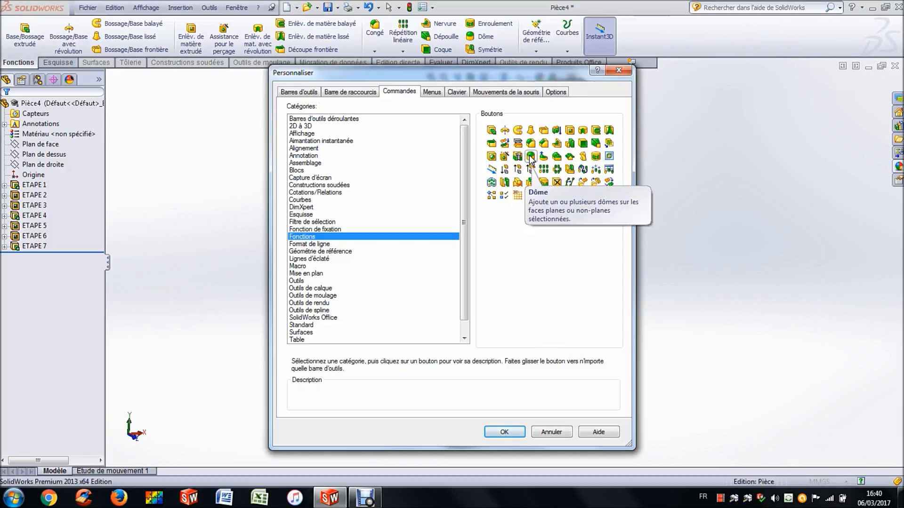
pyautogui.moveTo(531, 159); pyautogui.dragTo(644, 40)
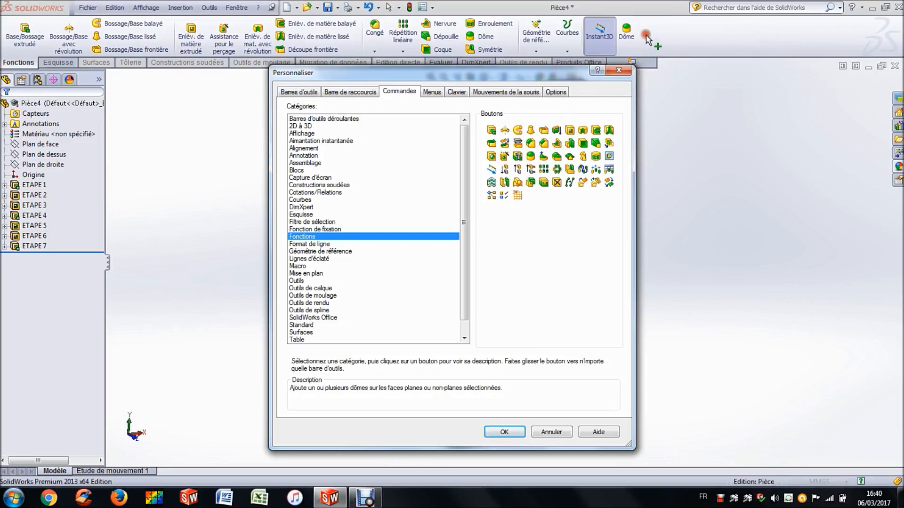
pyautogui.click(625, 74)
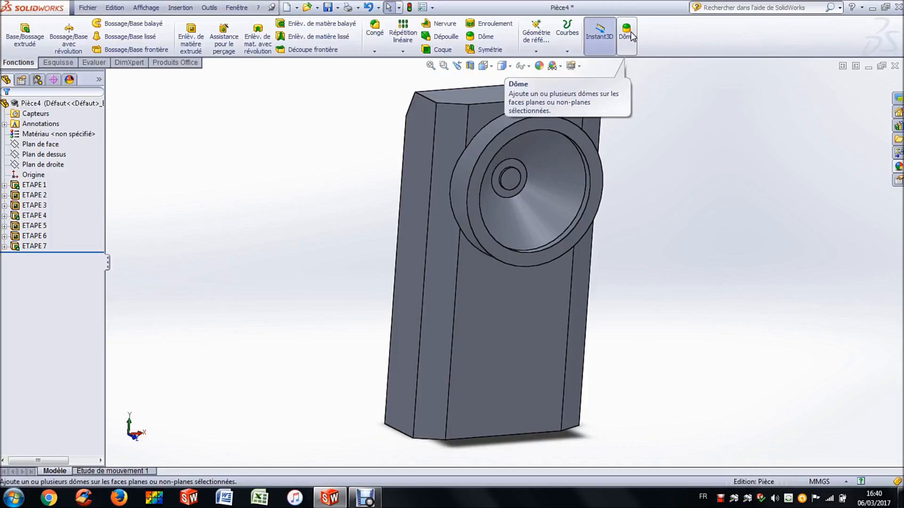
# Step: Add a 10 mm dome on the end face of the small 8 mm cylindrical boss inside the cone
pyautogui.click(509, 179)
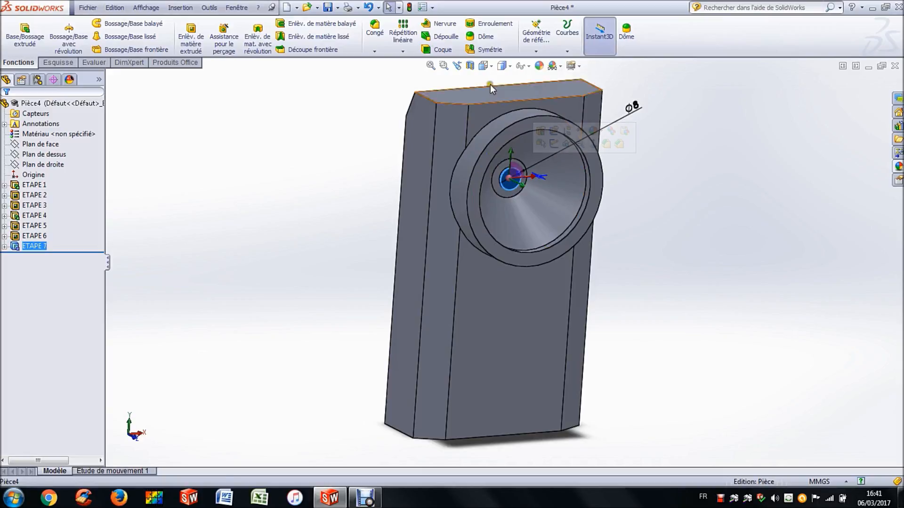
pyautogui.click(488, 39)
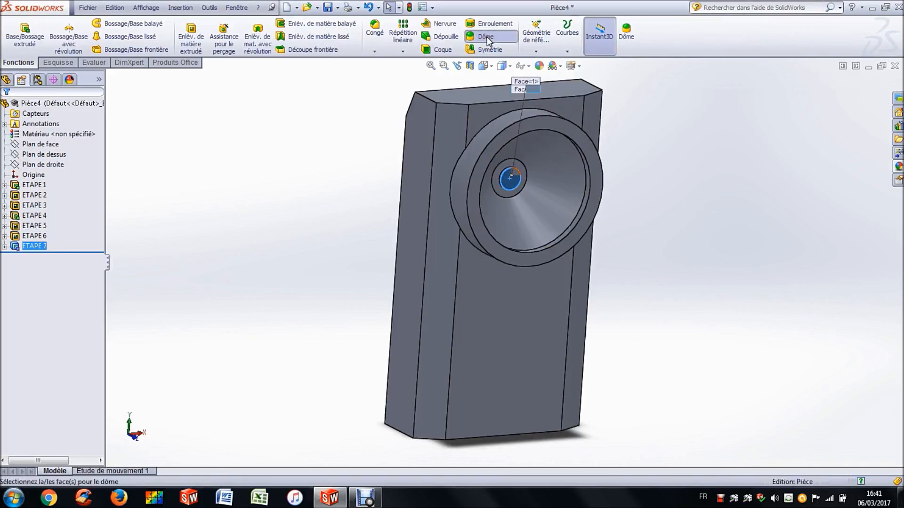
pyautogui.moveTo(60, 179); pyautogui.dragTo(6, 178)
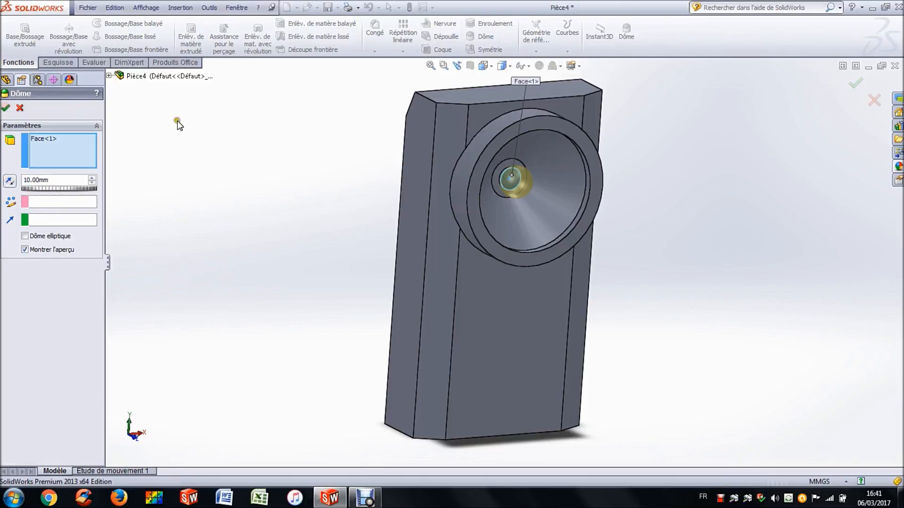
pyautogui.rightClick(278, 125)
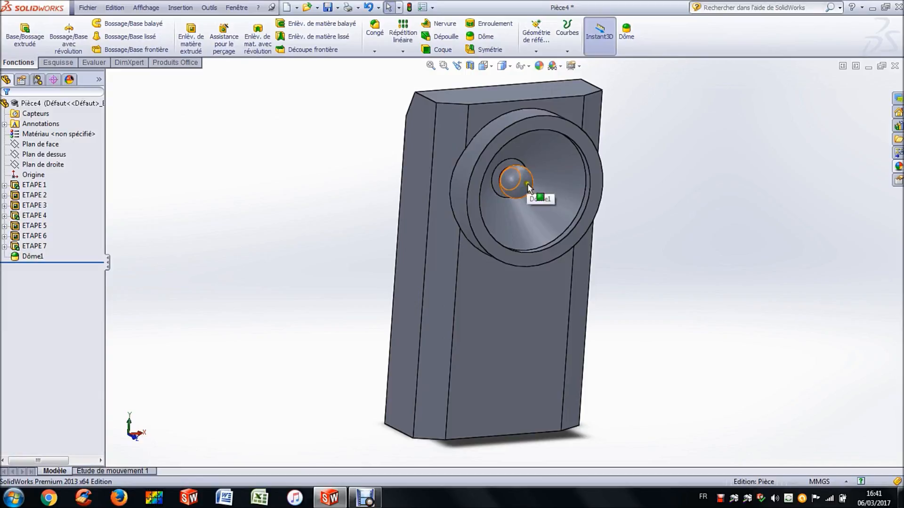
# Step: Rename the dome feature as ETAPE 8
pyautogui.click(351, 184)
pyautogui.click(34, 257)
pyautogui.click(34, 257)
pyautogui.write('ETAPE 8')
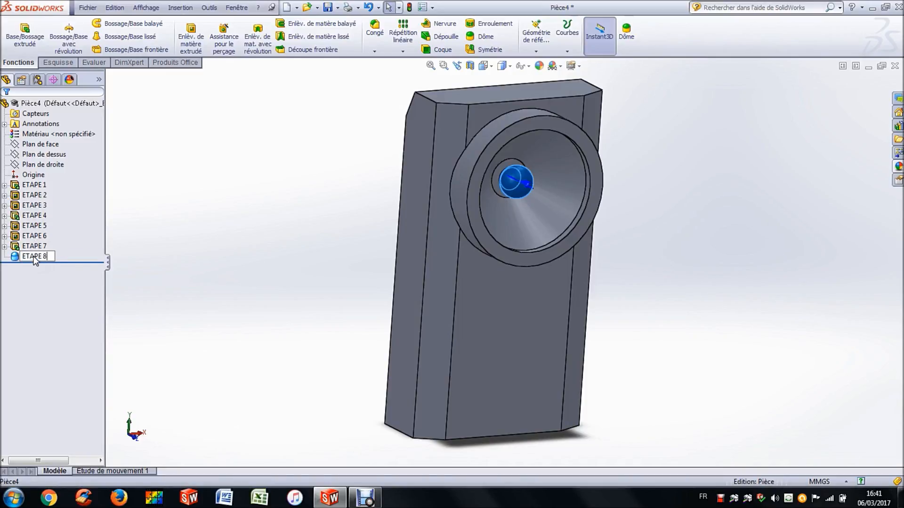
pyautogui.click(169, 265)
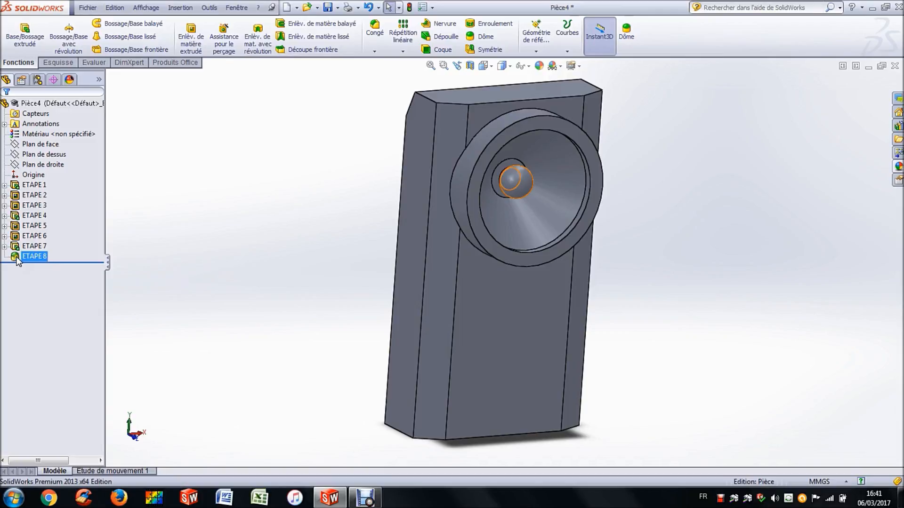
pyautogui.click(5, 185)
pyautogui.click(4, 185)
pyautogui.click(4, 195)
pyautogui.click(5, 195)
pyautogui.click(22, 256)
pyautogui.click(239, 258)
# Step: Sketch an upright rectangle about 6.3 mm wide and 23.3 mm high on the upper part of the block's right side face
pyautogui.press('Left')
pyautogui.press('Left')
pyautogui.press('Left')
pyautogui.press('Left')
pyautogui.press('Left')
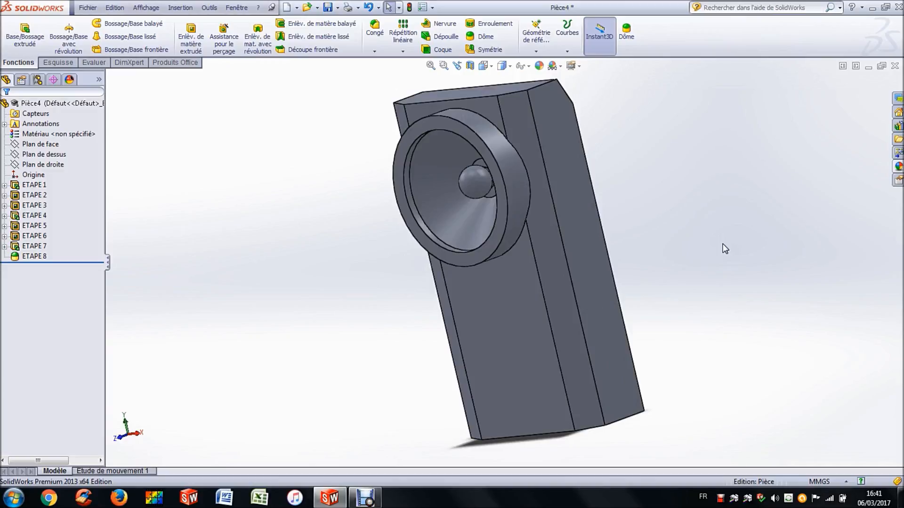
pyautogui.click(572, 193)
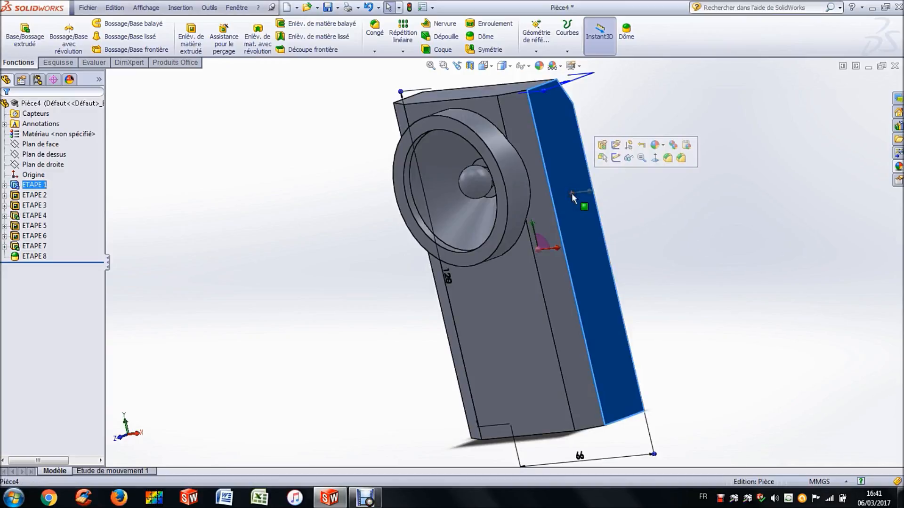
pyautogui.click(615, 159)
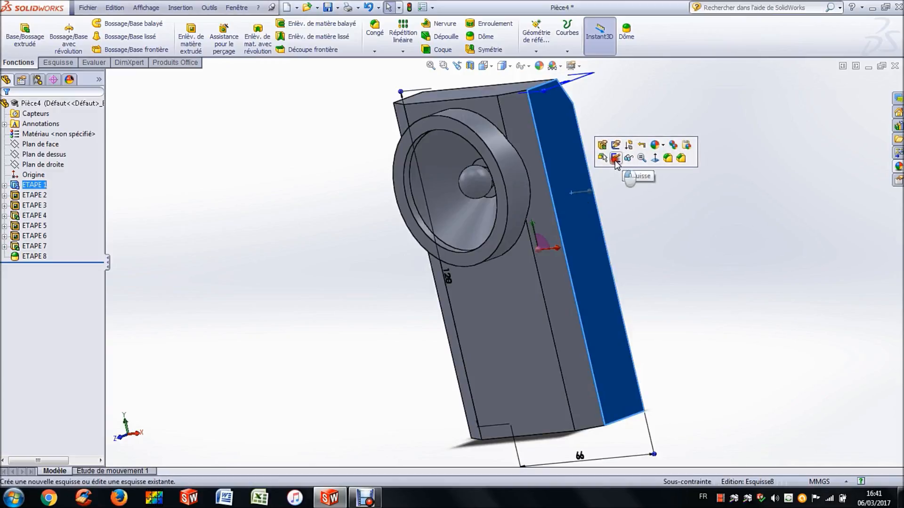
pyautogui.click(486, 65)
pyautogui.click(541, 124)
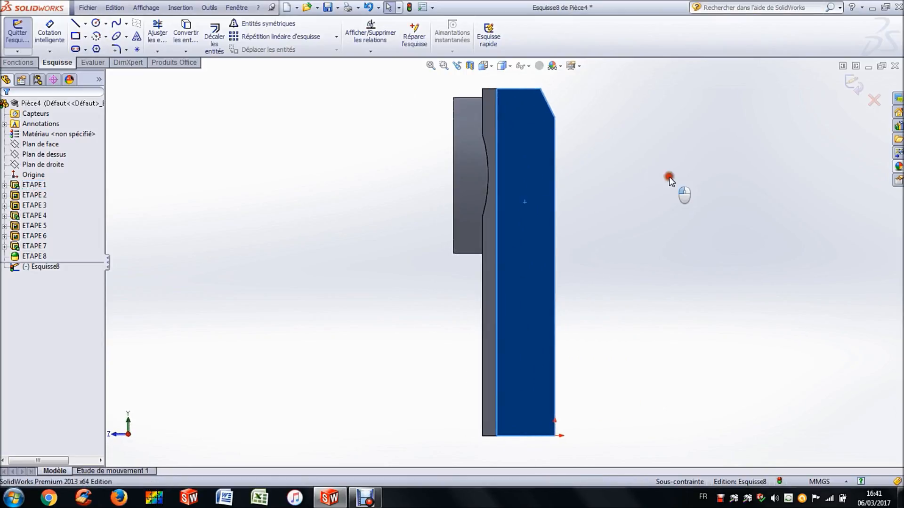
pyautogui.click(75, 37)
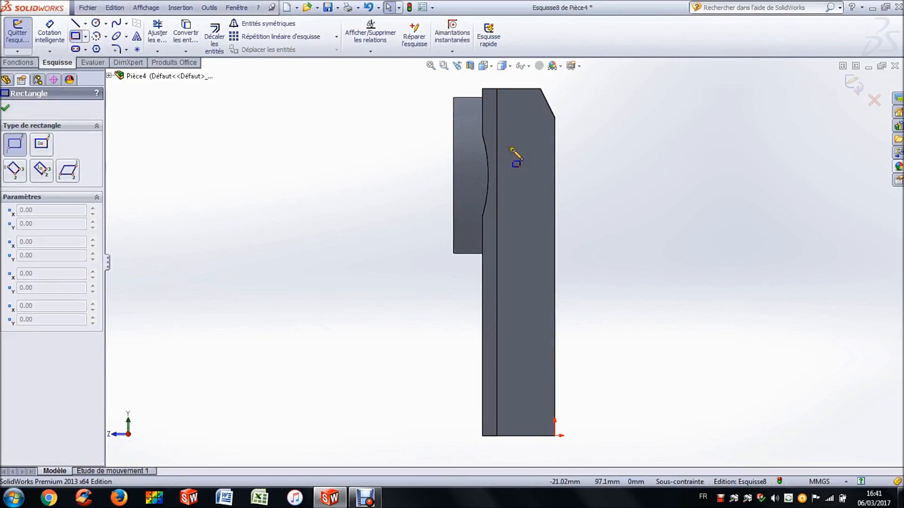
pyautogui.click(513, 132)
pyautogui.click(532, 200)
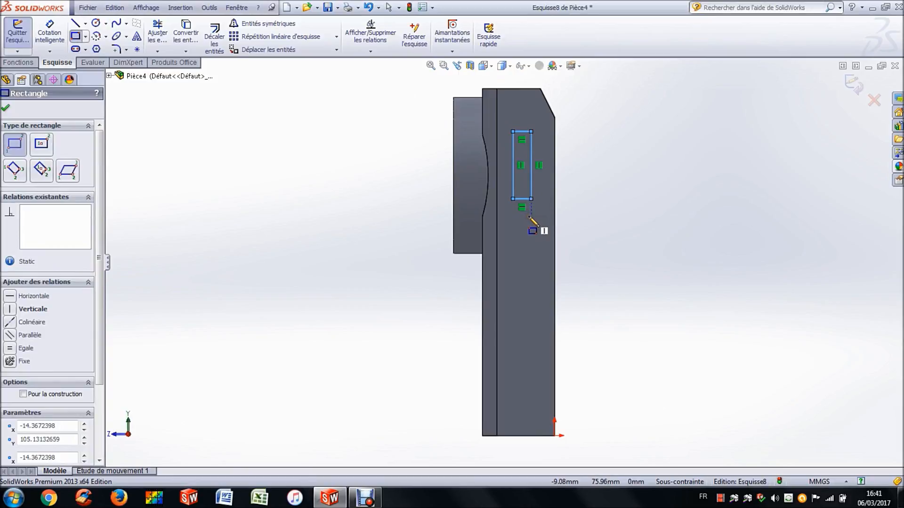
pyautogui.press('Escape')
# Step: Dimension the side-face rectangle to 35 mm high and 10 mm wide
pyautogui.click(46, 28)
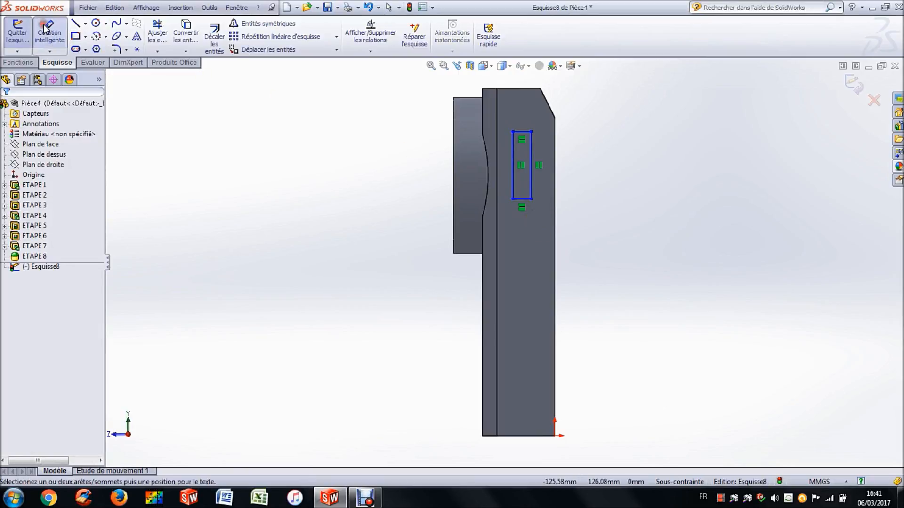
pyautogui.click(514, 184)
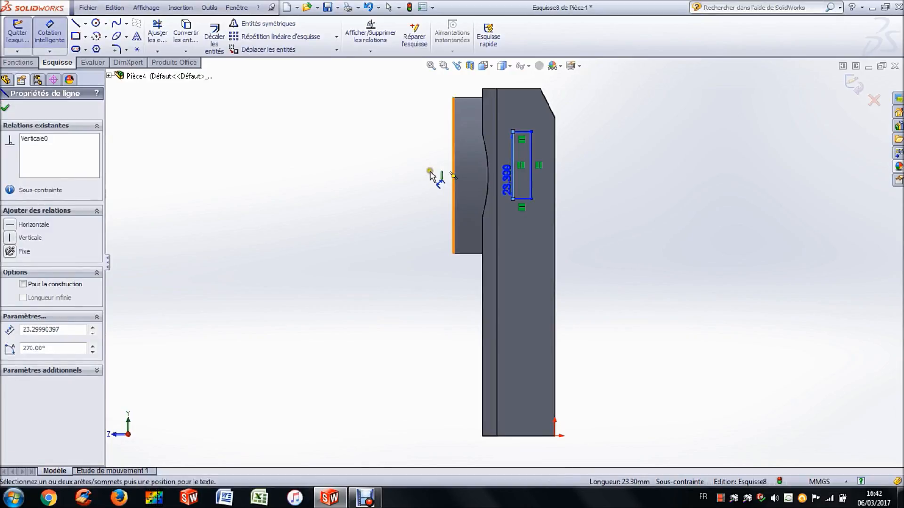
pyautogui.click(402, 170)
pyautogui.write('35')
pyautogui.press('Return')
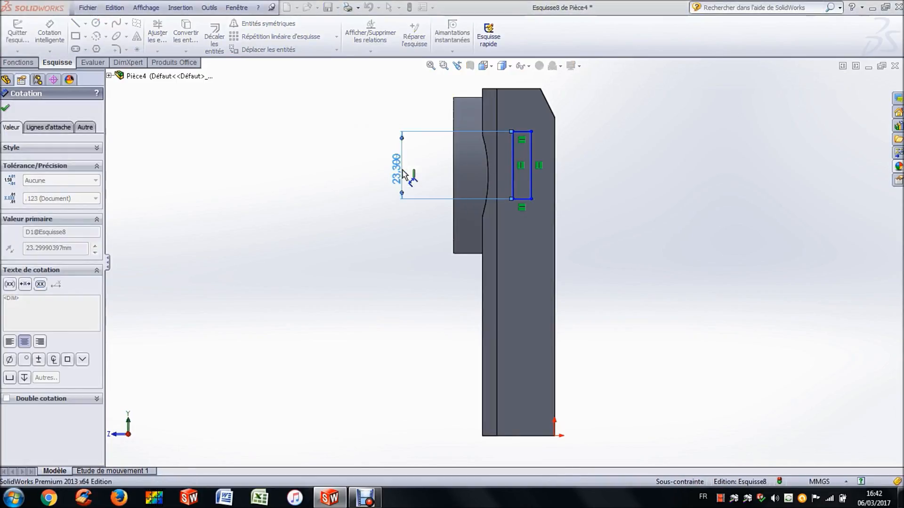
pyautogui.click(520, 199)
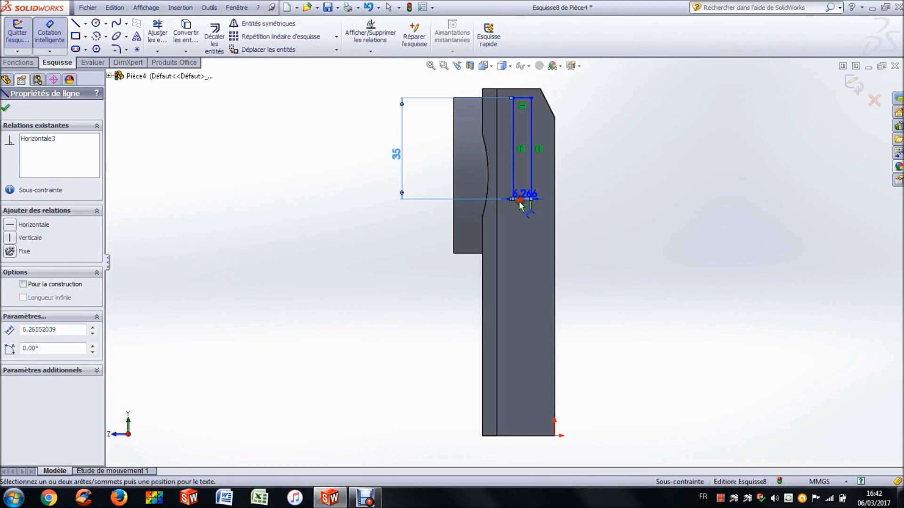
pyautogui.click(432, 269)
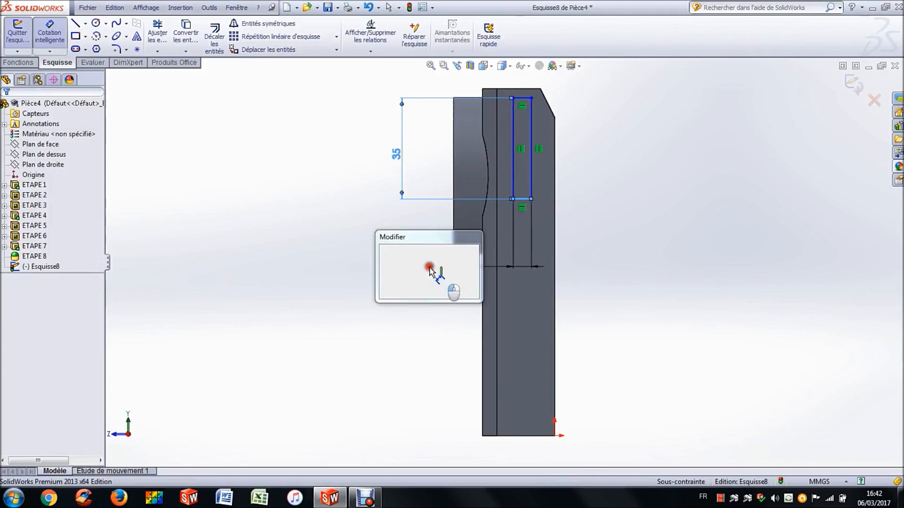
pyautogui.write('10')
pyautogui.press('Return')
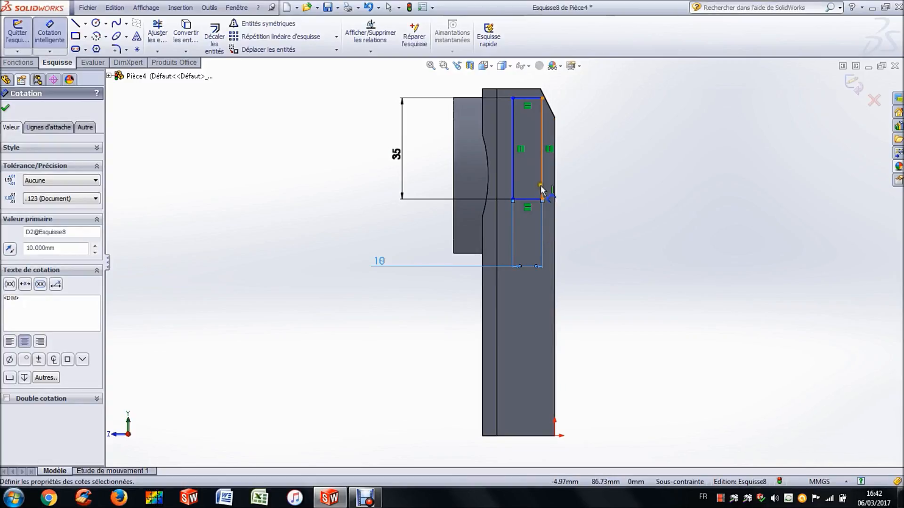
# Step: Position the rectangle 5 mm from the block's back edge and 10 mm below its top edge with dimensions
pyautogui.click(555, 190)
pyautogui.click(555, 185)
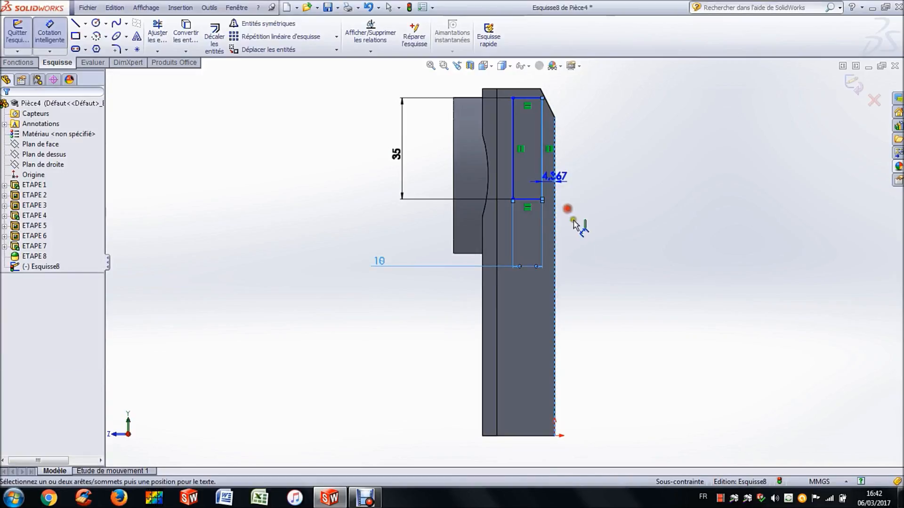
pyautogui.click(581, 286)
pyautogui.write('5')
pyautogui.press('Return')
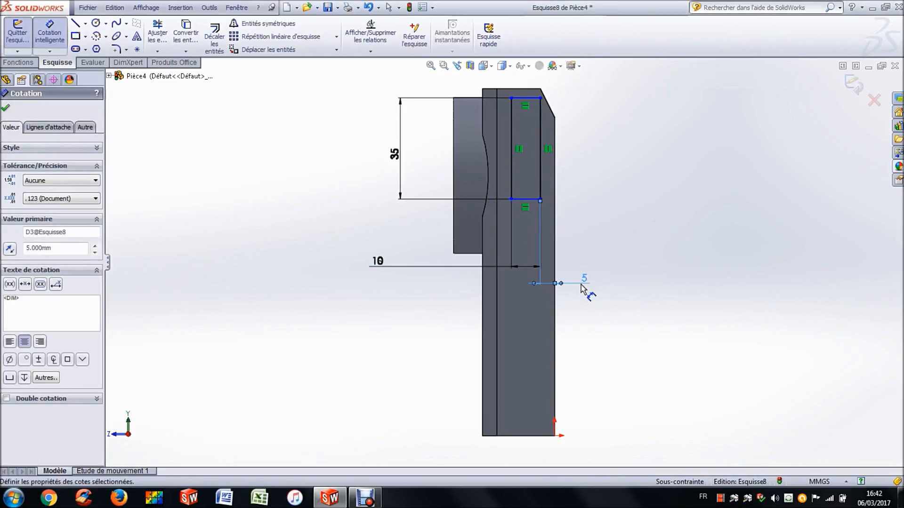
pyautogui.click(529, 89)
pyautogui.click(528, 98)
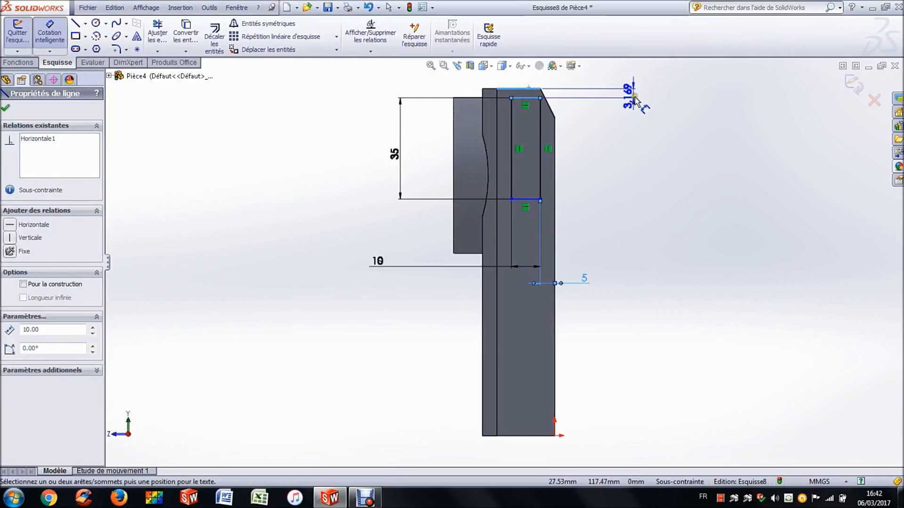
pyautogui.click(634, 99)
pyautogui.press('Return')
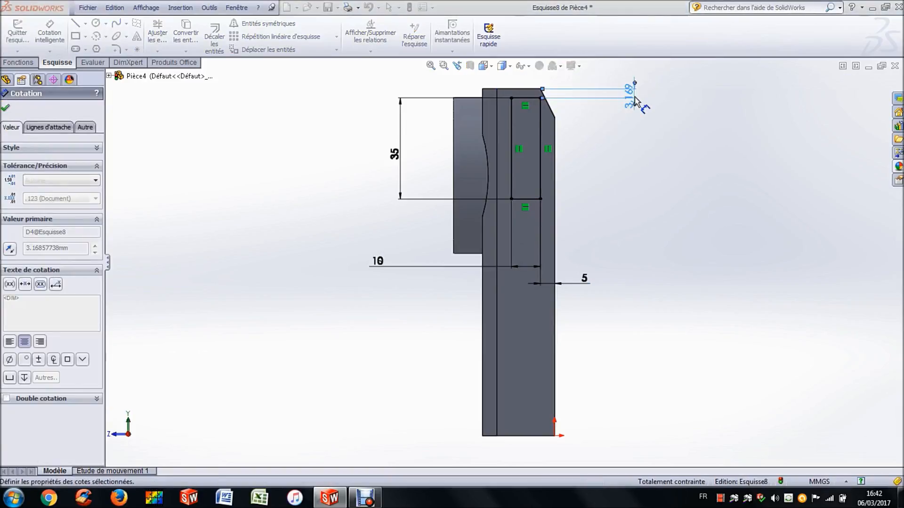
pyautogui.click(242, 151)
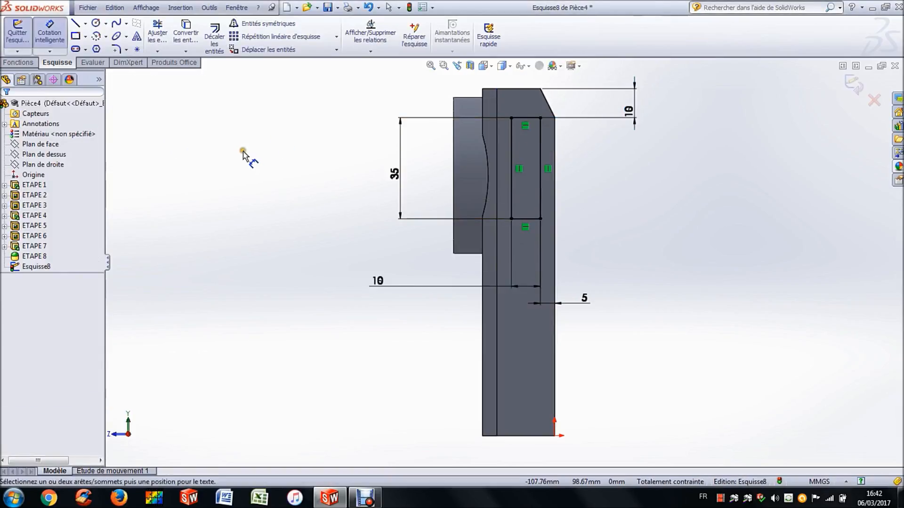
pyautogui.click(50, 33)
# Step: Extrude the 35 x 10 mm rectangle as a boss to a blind depth of 3 mm, merged with the body
pyautogui.click(19, 62)
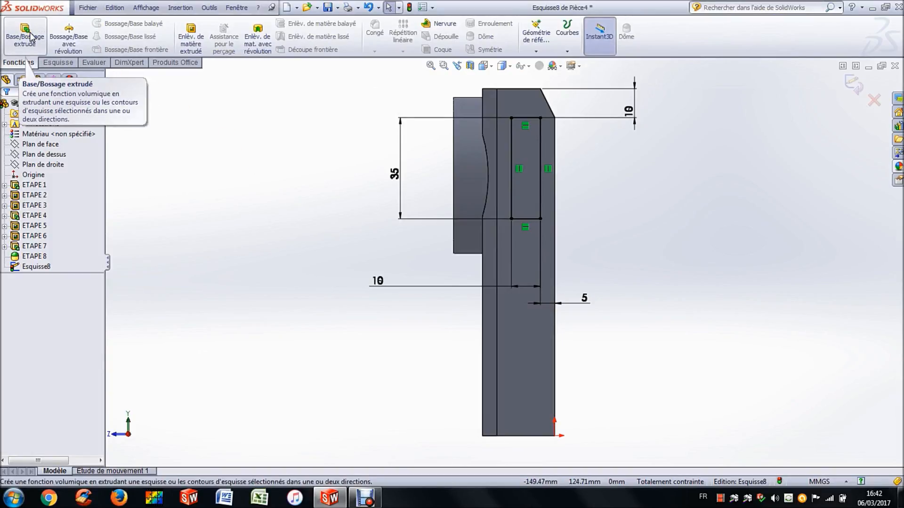
pyautogui.click(31, 37)
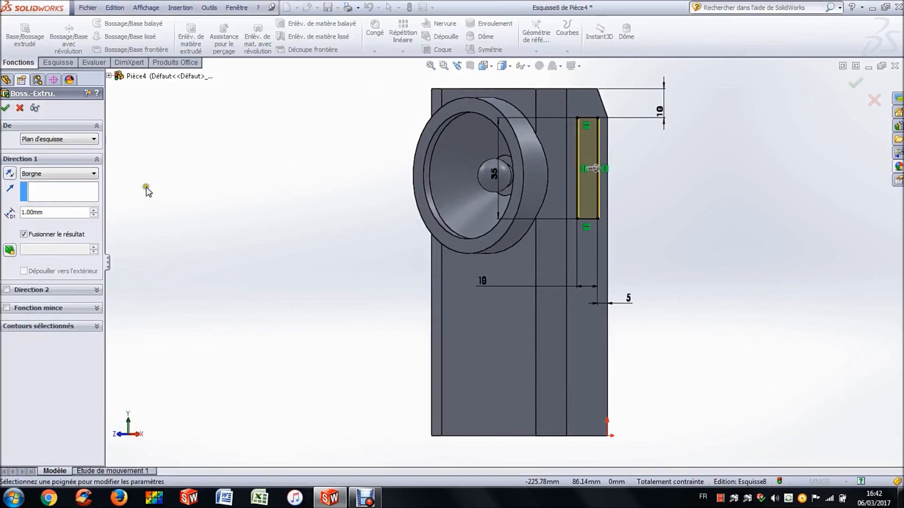
pyautogui.doubleClick(75, 212)
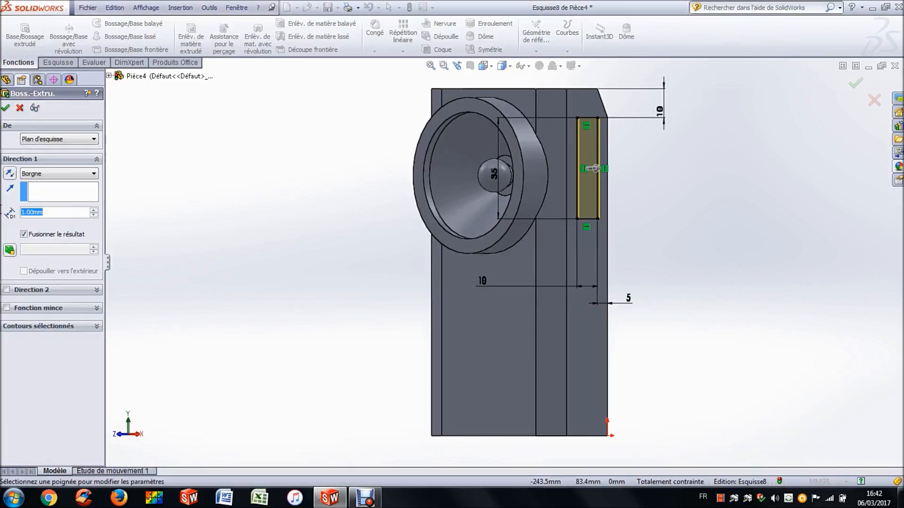
pyautogui.write('3')
pyautogui.press('Return')
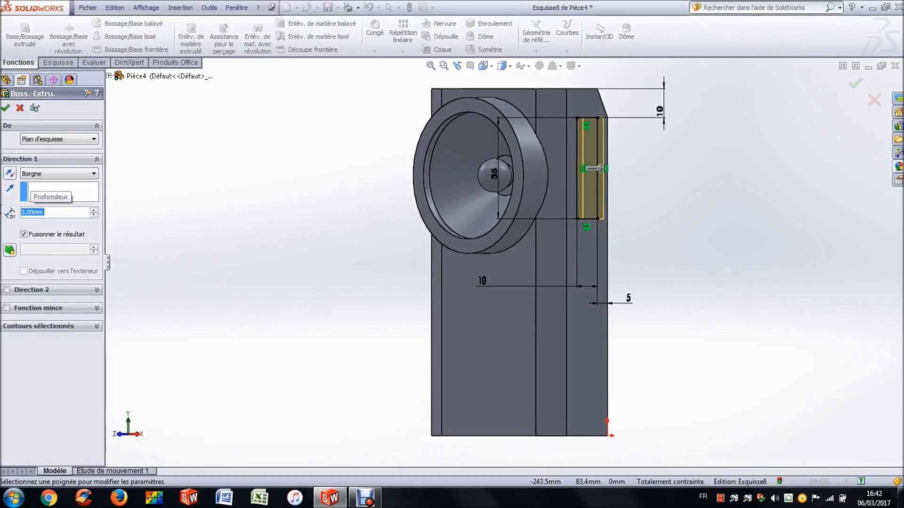
pyautogui.rightClick(266, 134)
pyautogui.click(265, 134)
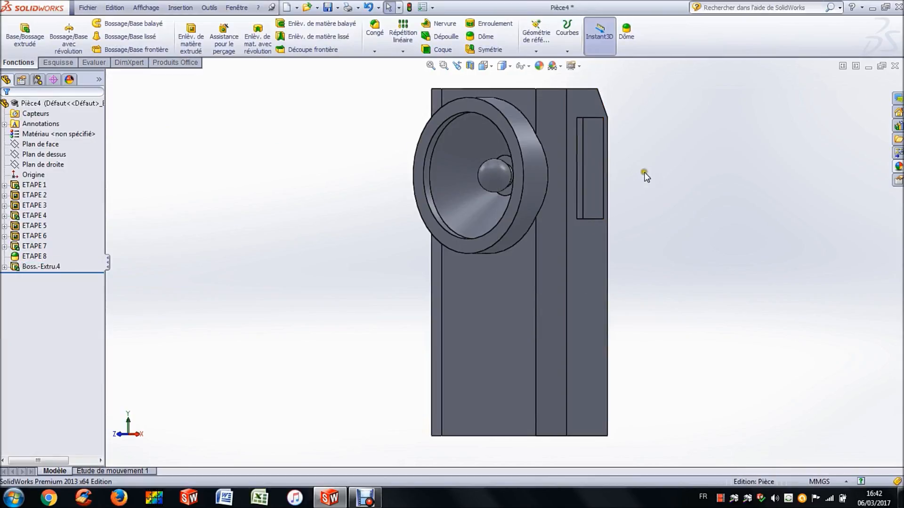
pyautogui.hotkey('ctrl', '1')
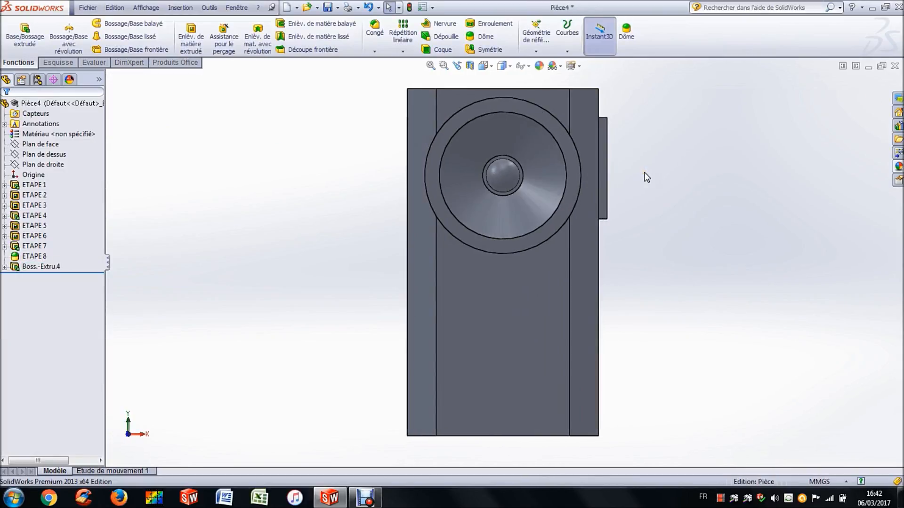
# Step: Rename the extruded rectangular side boss feature as ETAPE 9
pyautogui.hotkey('ctrl', '4')
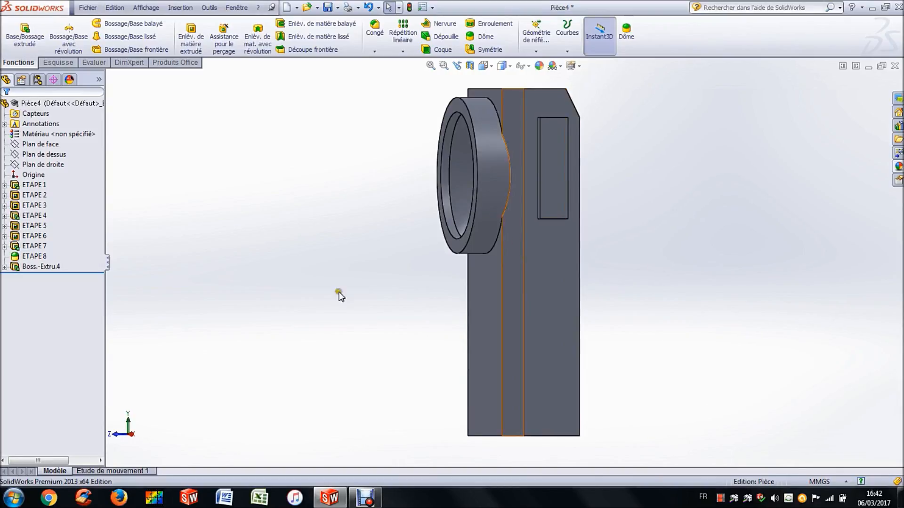
pyautogui.click(42, 266)
pyautogui.click(39, 267)
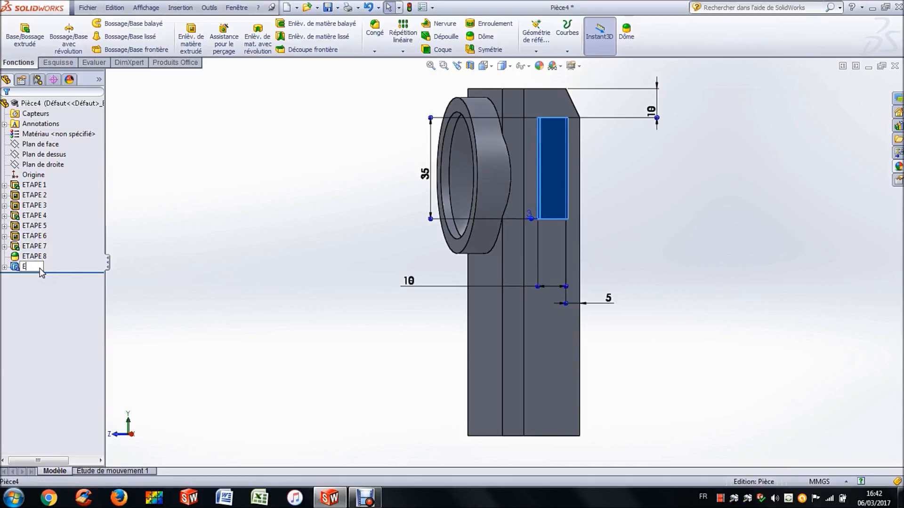
pyautogui.write('ETAPE 9')
pyautogui.click(184, 280)
# Step: Start a sketch on the outer face of the rectangular side boss and draw a construction diagonal between two opposite corners
pyautogui.click(562, 143)
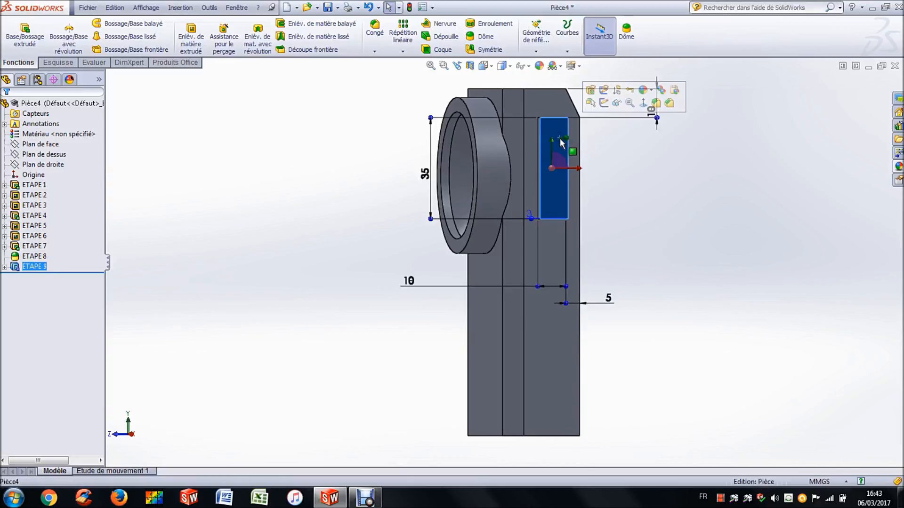
pyautogui.click(603, 102)
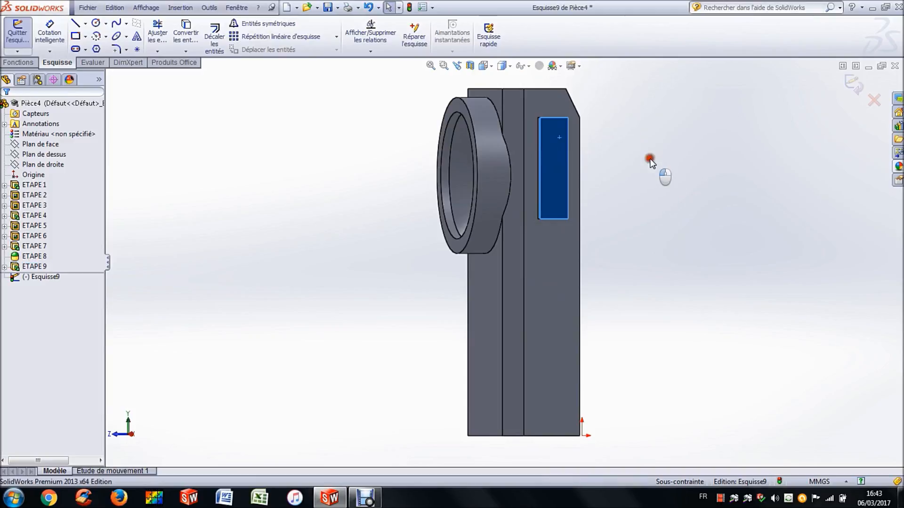
pyautogui.click(483, 66)
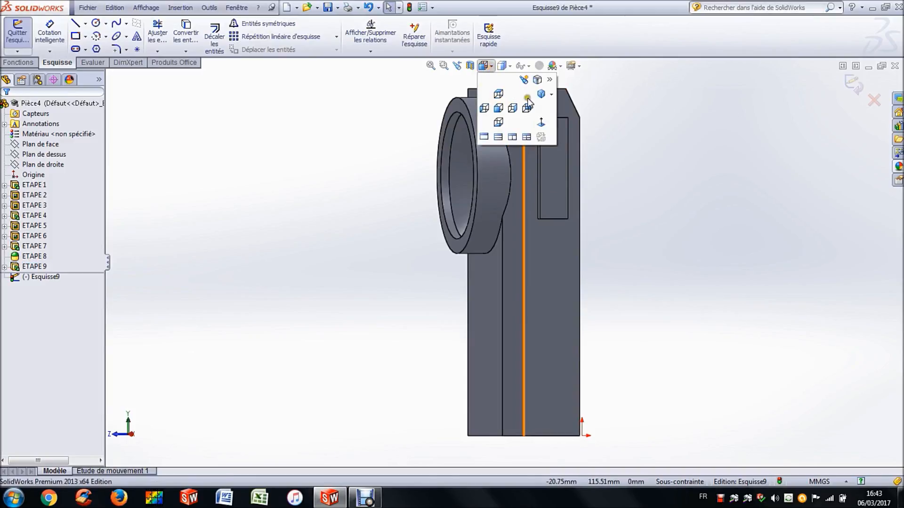
pyautogui.click(540, 124)
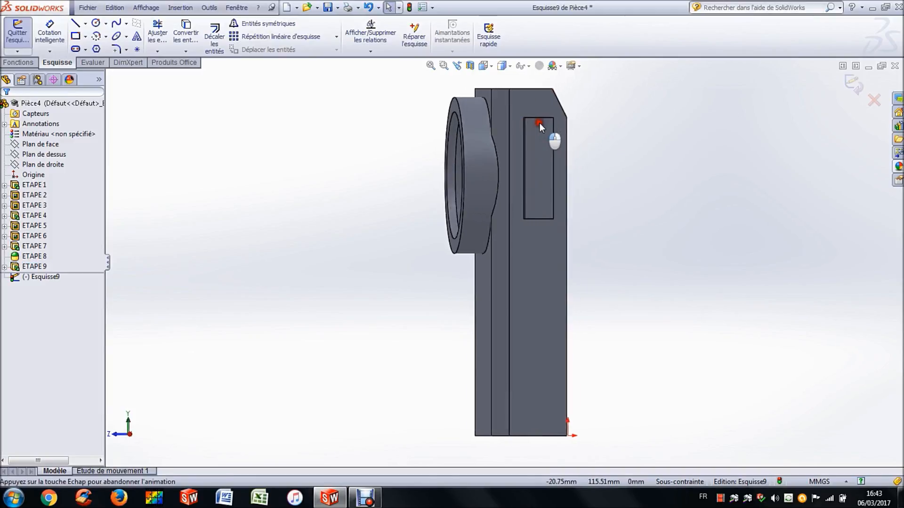
pyautogui.click(96, 23)
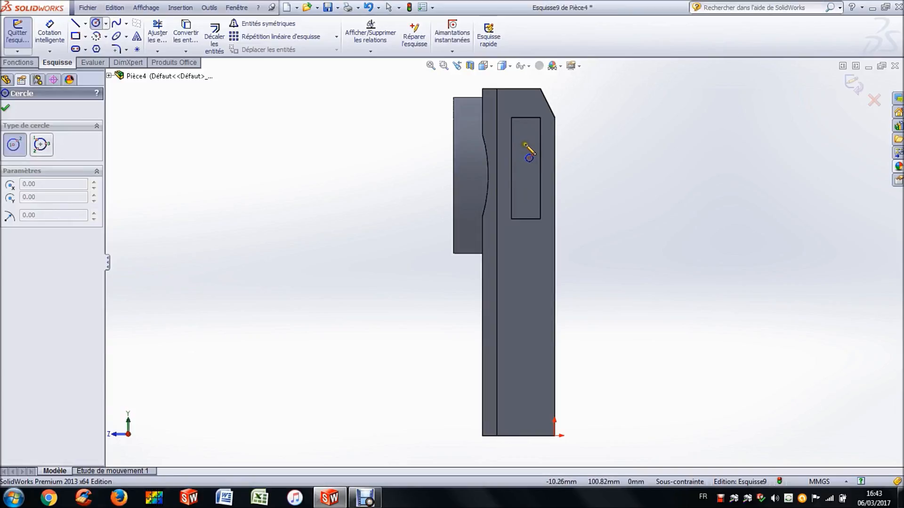
pyautogui.press('Escape')
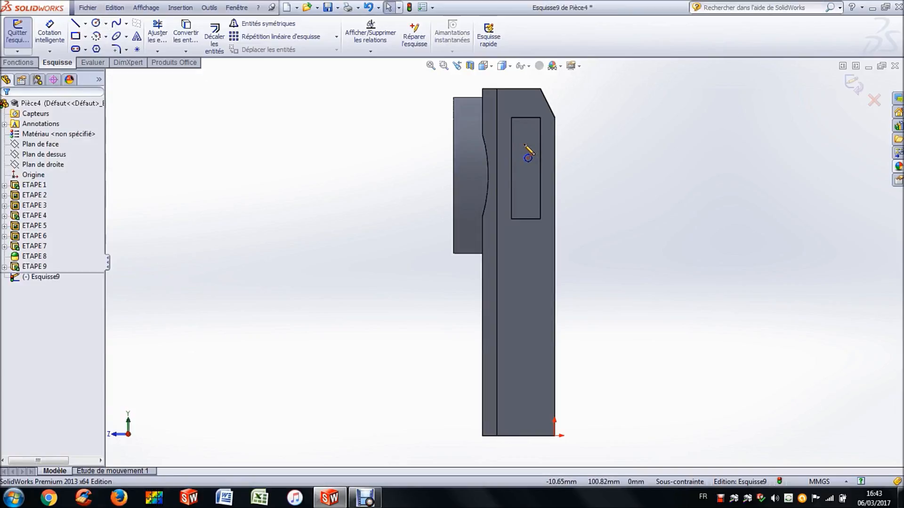
pyautogui.click(84, 25)
pyautogui.click(102, 48)
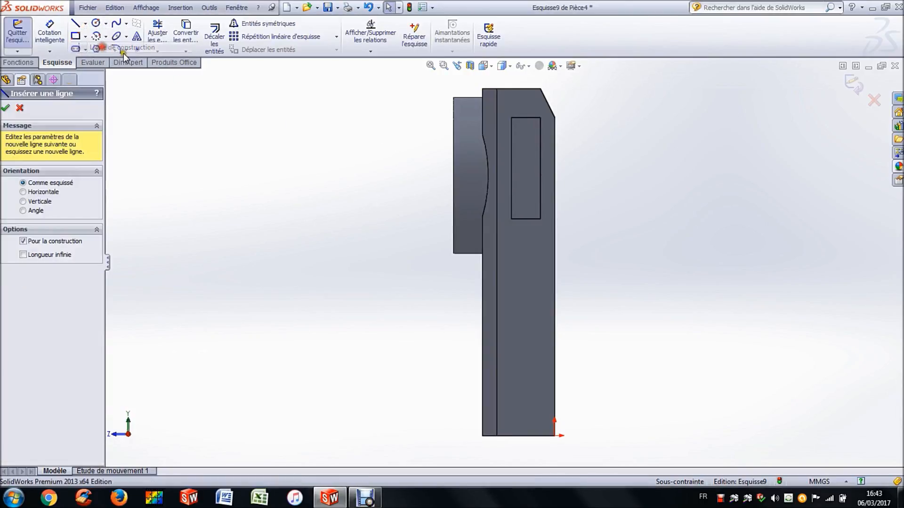
pyautogui.click(539, 118)
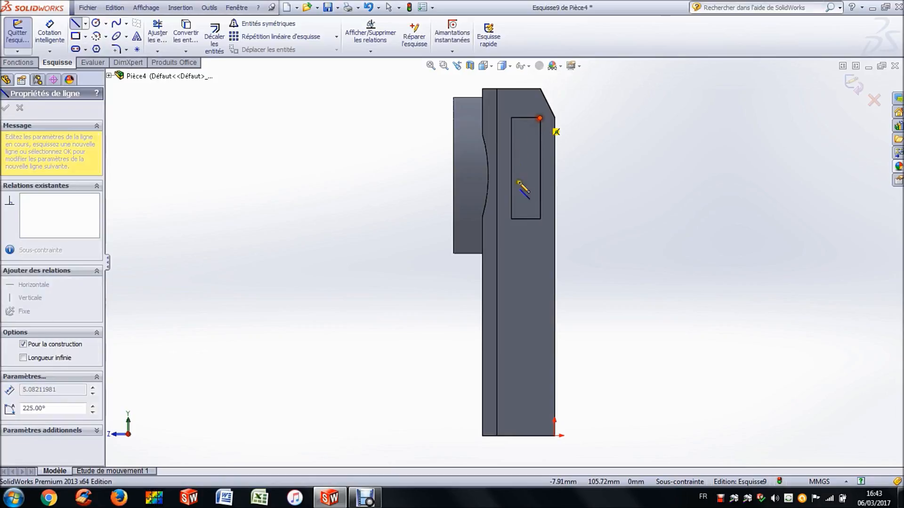
pyautogui.click(512, 219)
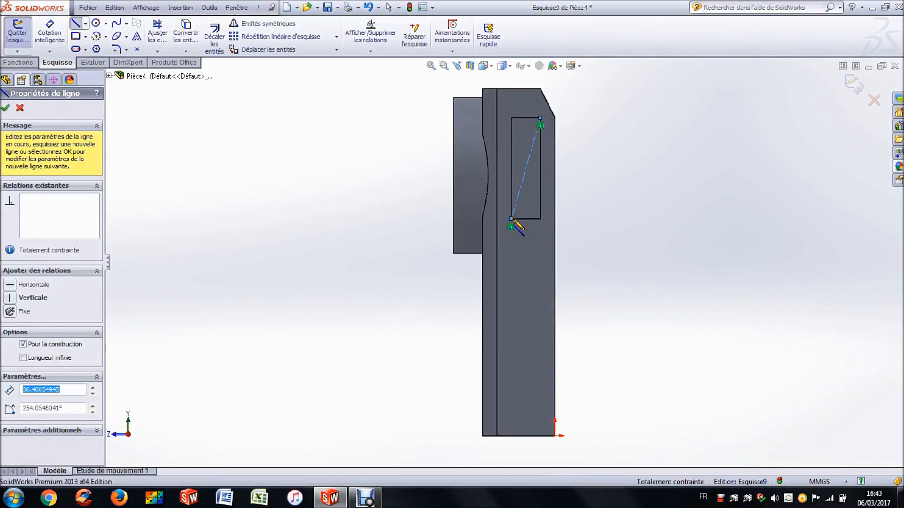
pyautogui.press('Escape')
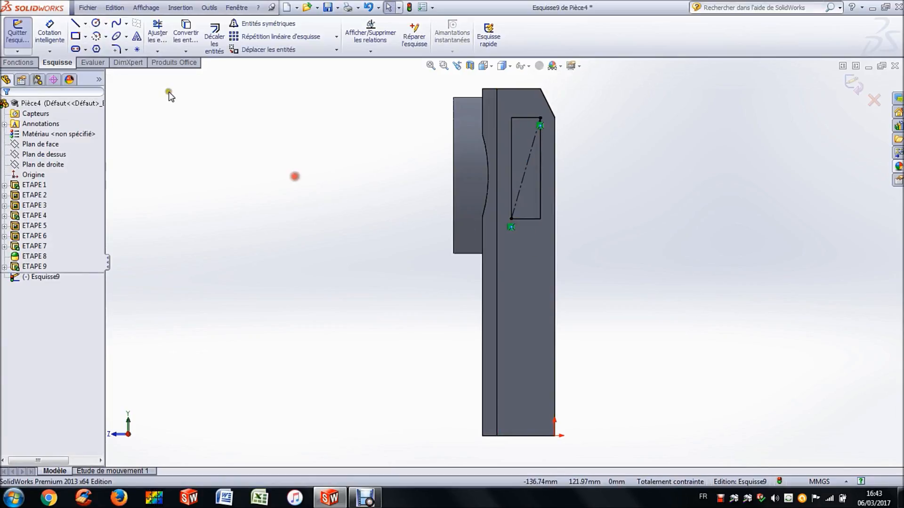
# Step: Sketch a circle of about 3.4 mm radius centred on the midpoint of the construction diagonal
pyautogui.click(95, 23)
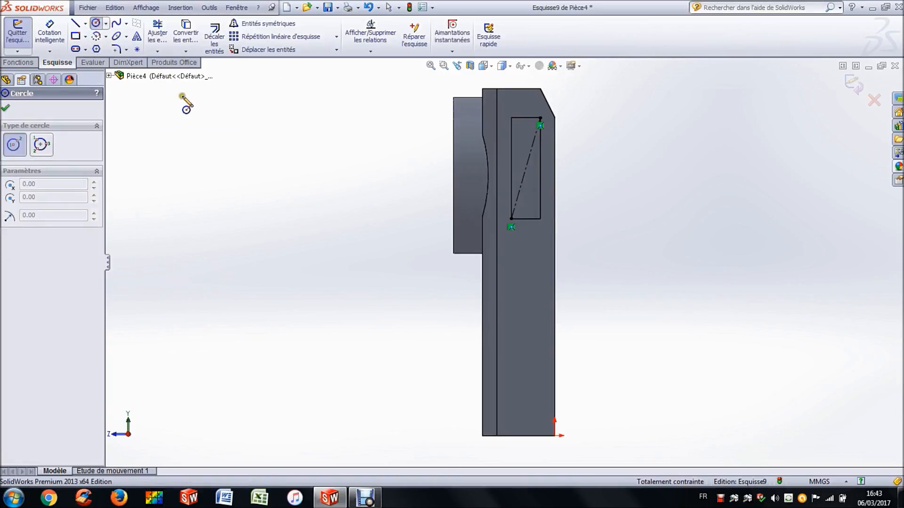
pyautogui.click(526, 168)
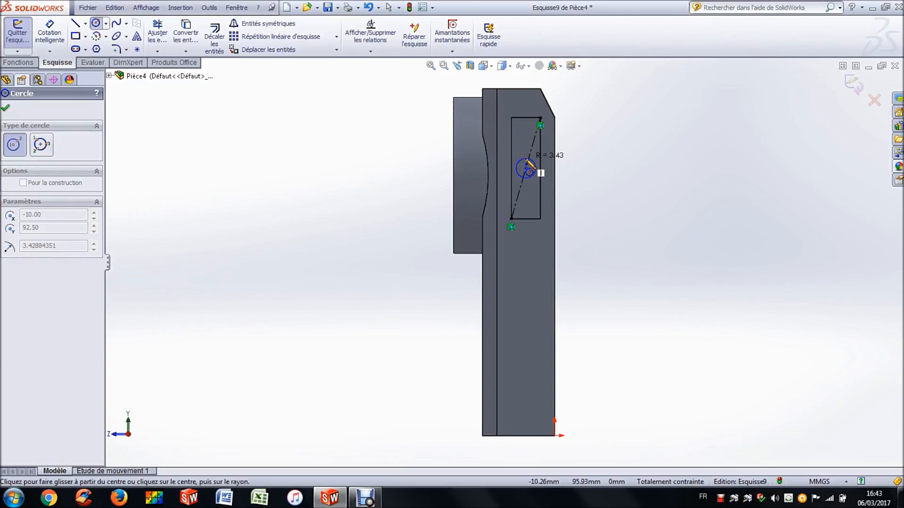
pyautogui.click(529, 164)
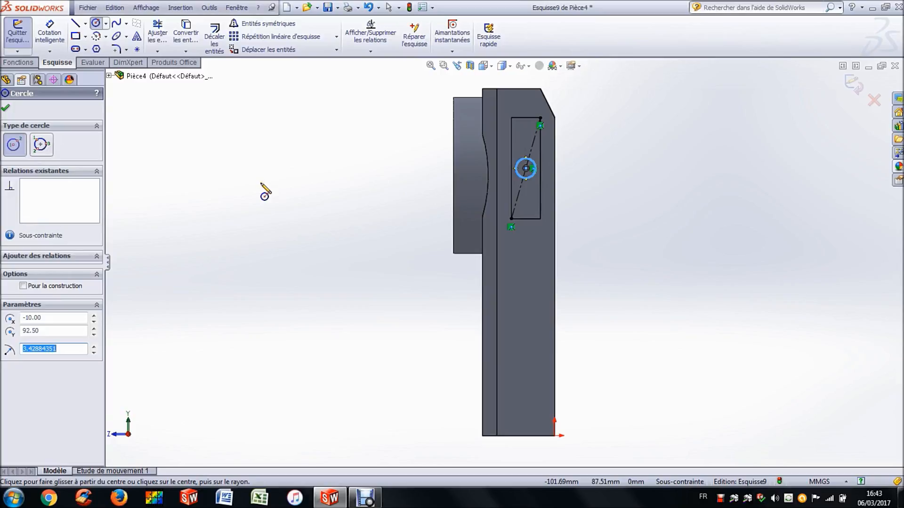
pyautogui.press('Escape')
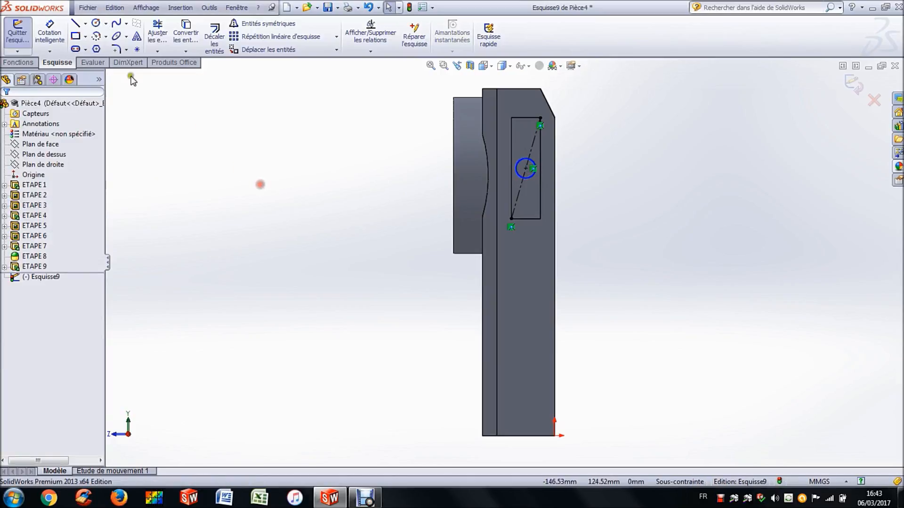
# Step: Dimension the circle on the side boss to a diameter of 6 mm
pyautogui.click(36, 37)
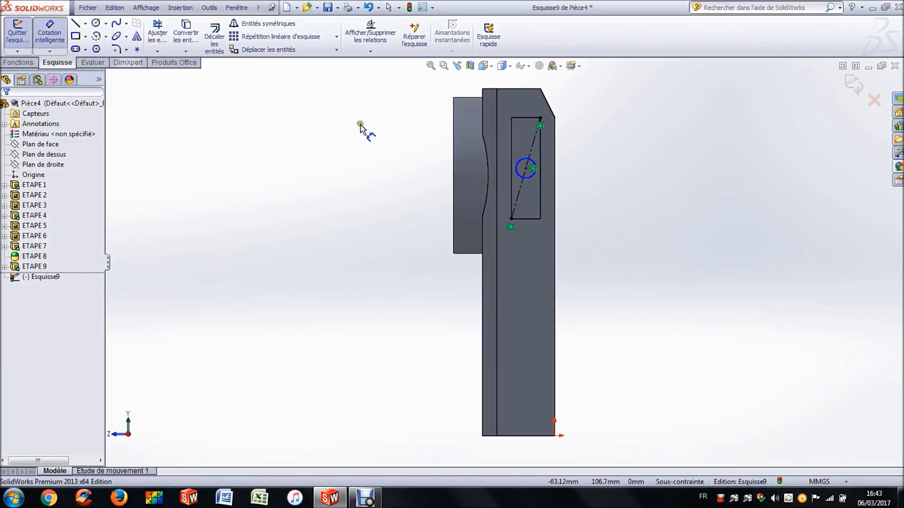
pyautogui.click(535, 183)
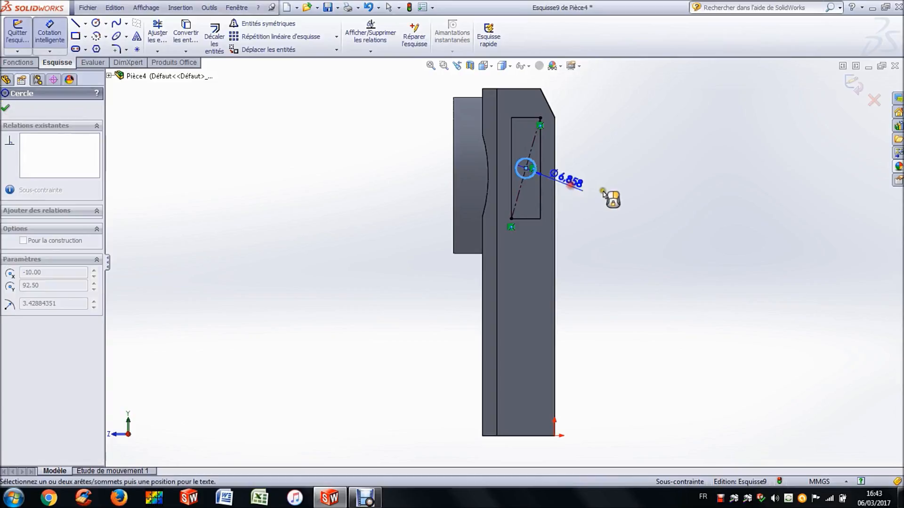
pyautogui.click(607, 196)
pyautogui.write('6.000mm')
pyautogui.press('Return')
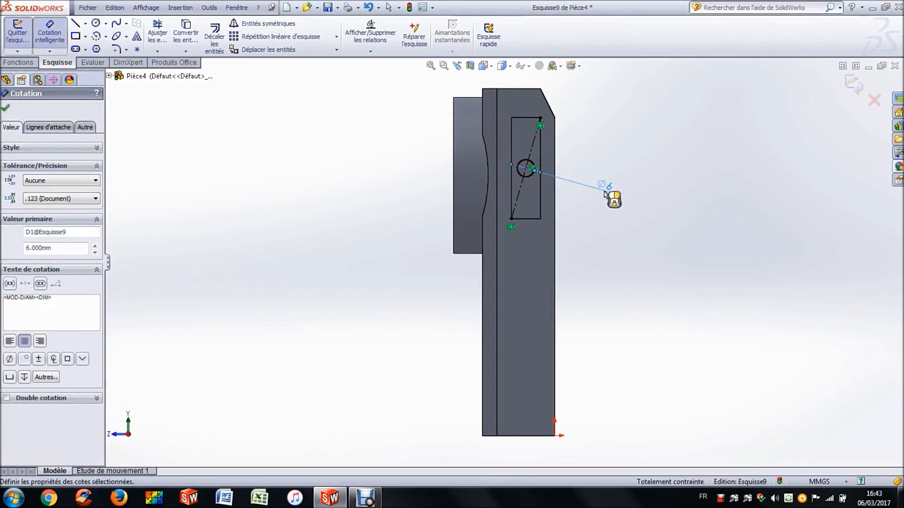
pyautogui.press('Escape')
pyautogui.press('Escape')
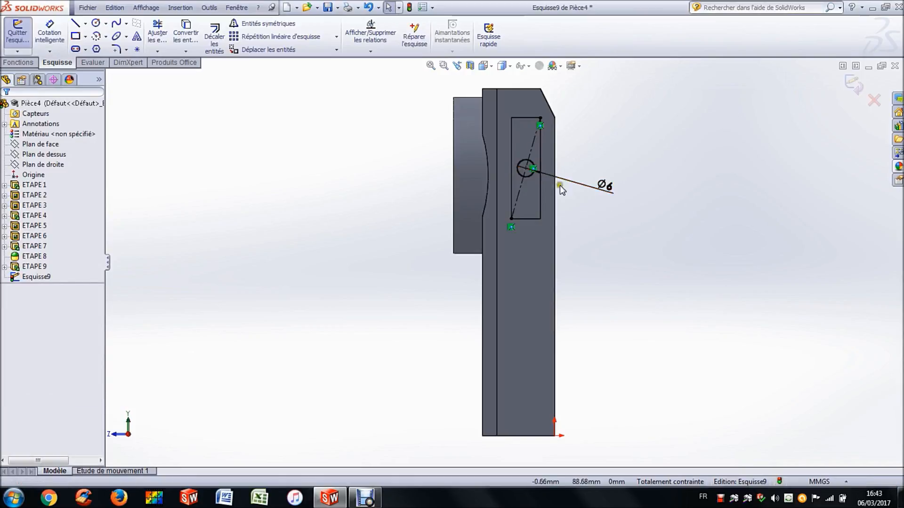
pyautogui.click(662, 254)
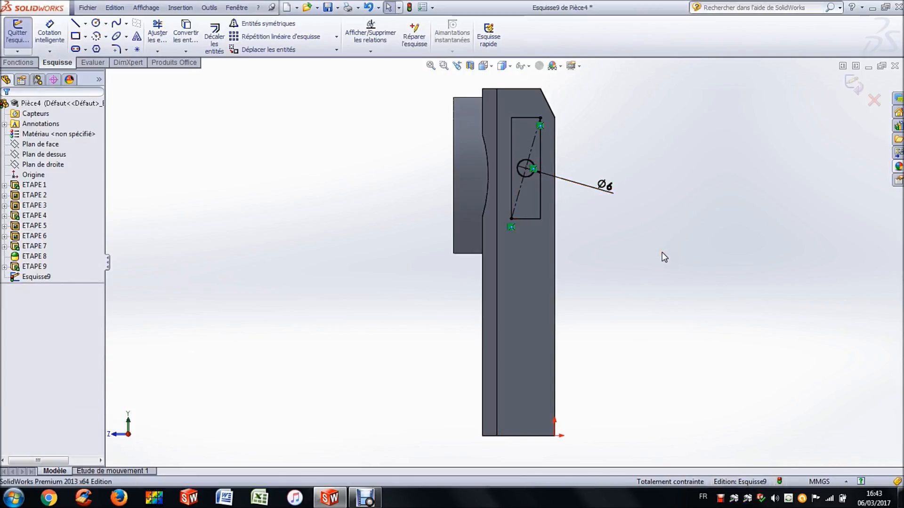
# Step: Extrude the 6 mm circle as a boss to a blind depth of 1 mm, merged with the body
pyautogui.click(19, 63)
pyautogui.click(19, 43)
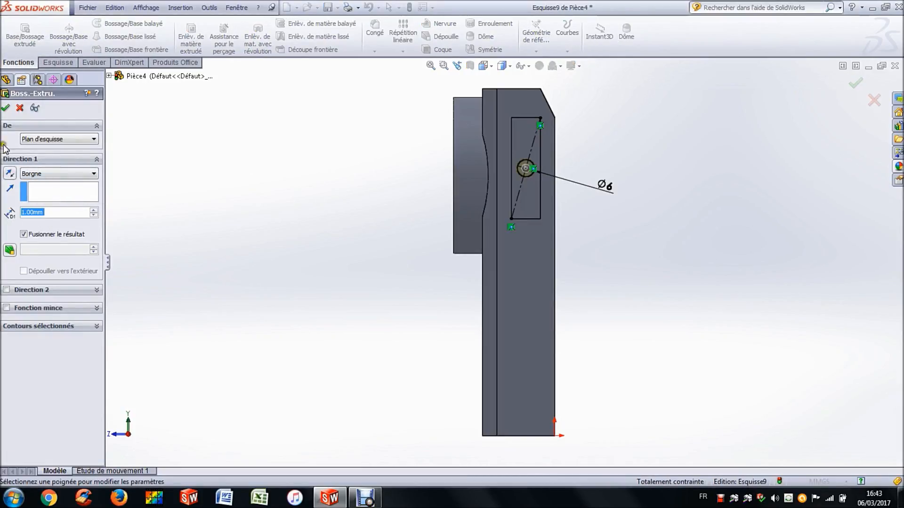
pyautogui.click(306, 180)
pyautogui.press('Return')
pyautogui.click(320, 186)
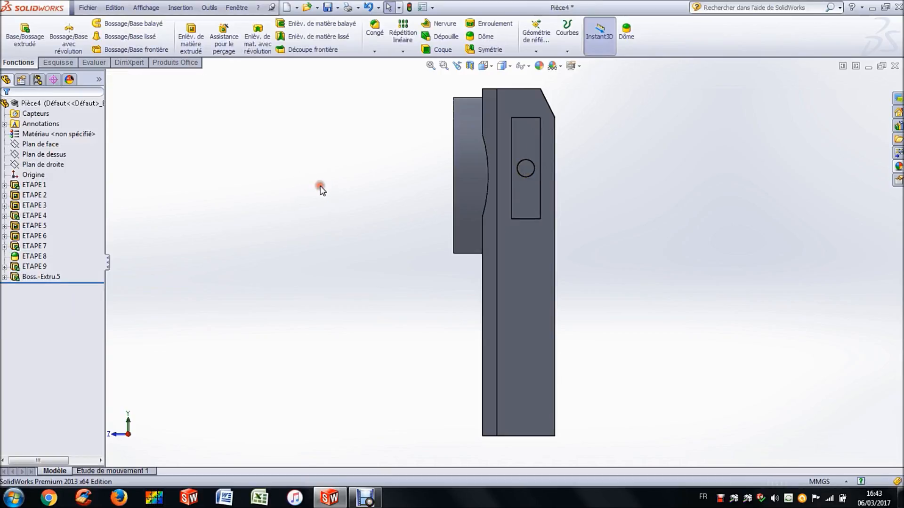
# Step: Rename the extruded round button feature as ETAPE 10
pyautogui.click(319, 262)
pyautogui.hotkey('ctrl', '1')
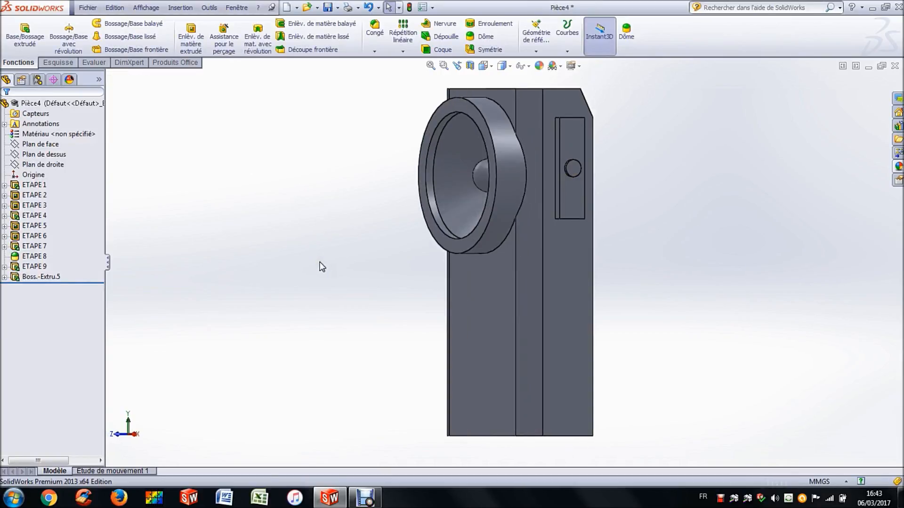
pyautogui.hotkey('ctrl', '7')
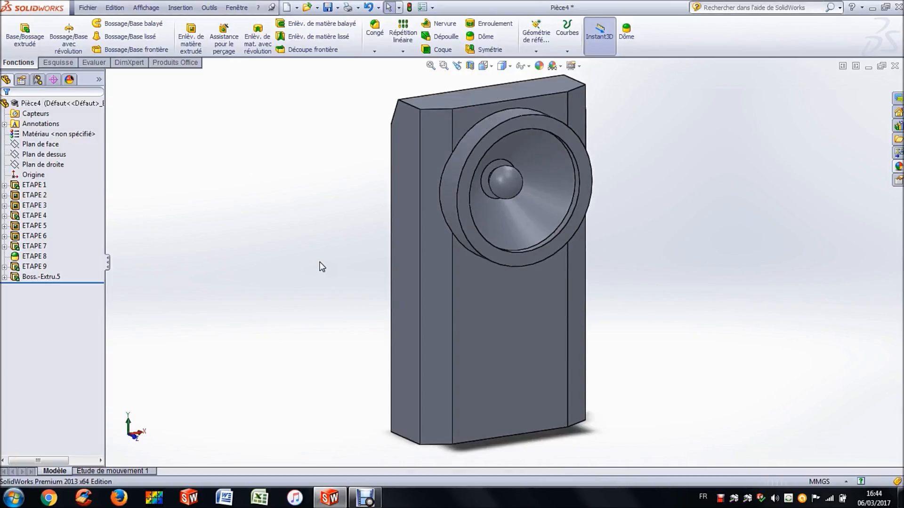
pyautogui.click(35, 277)
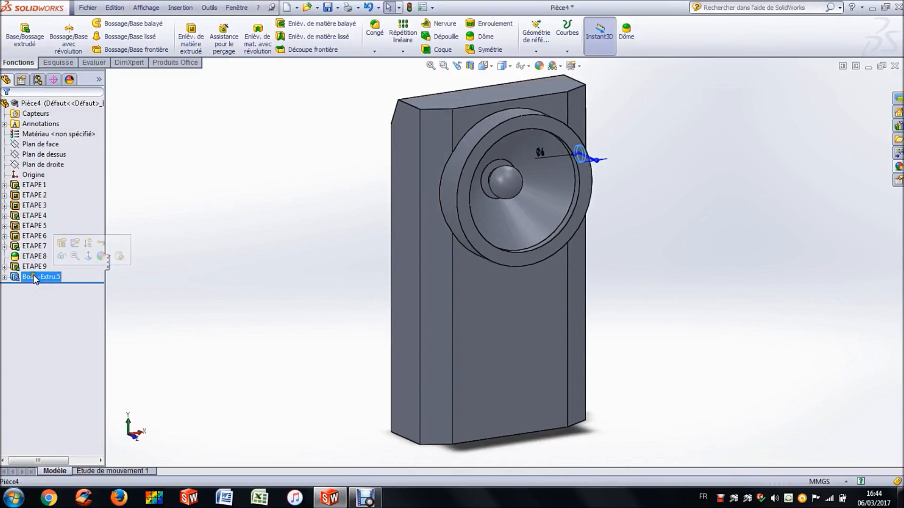
pyautogui.click(35, 278)
pyautogui.write('ETAPE 10')
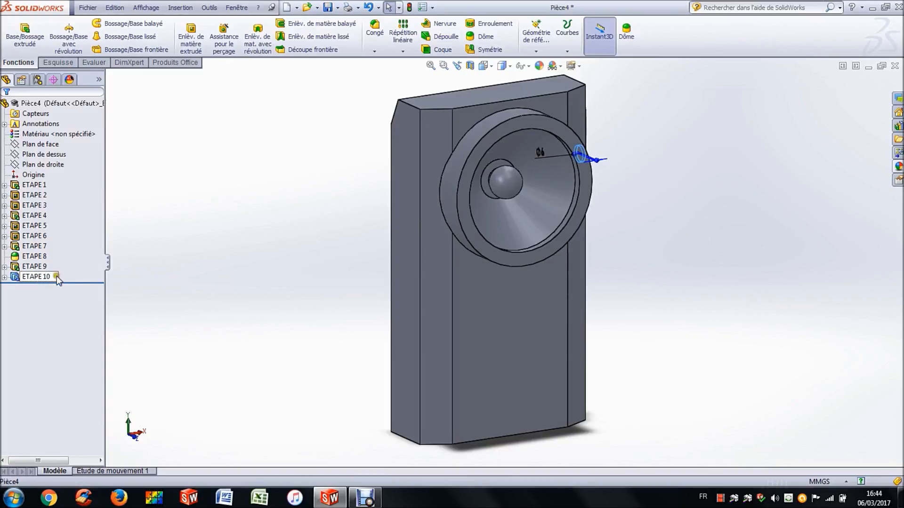
pyautogui.click(177, 262)
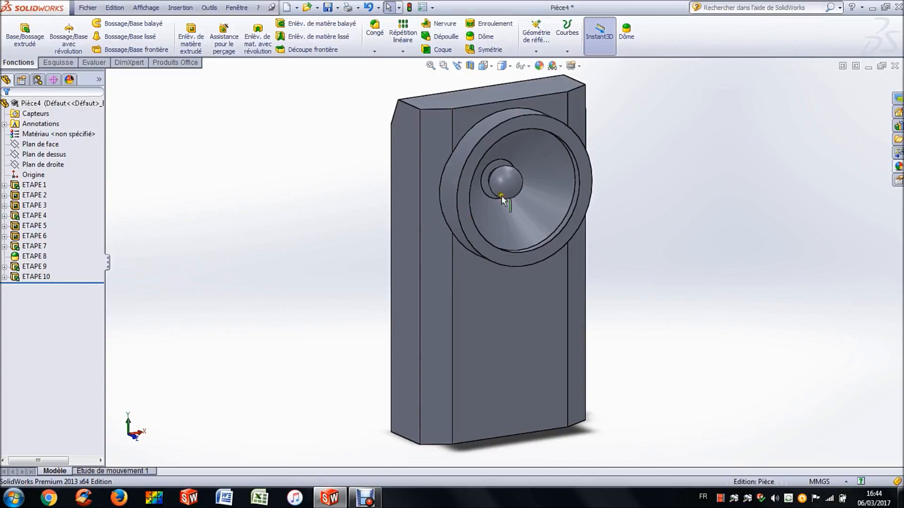
# Step: Colour the whole dome feature ETAPE 8 yellow using a swatch from the standard palette
pyautogui.rightClick(514, 186)
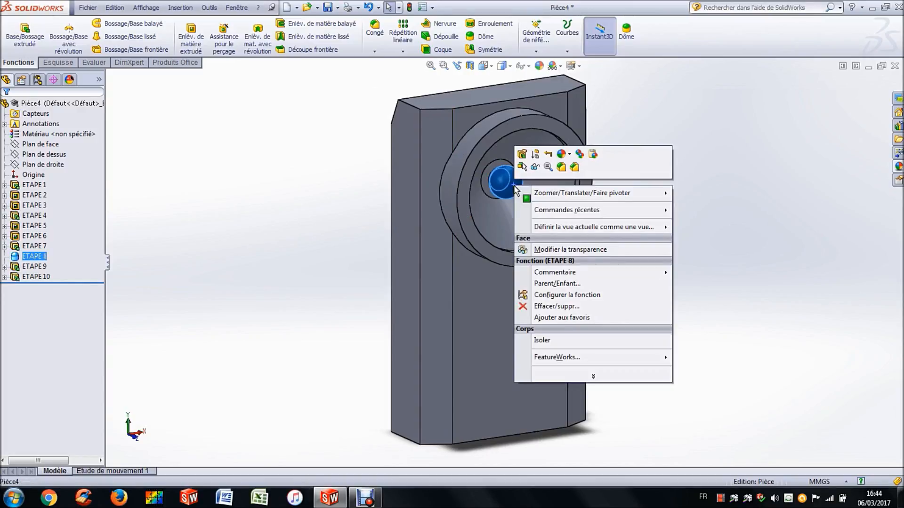
pyautogui.click(571, 155)
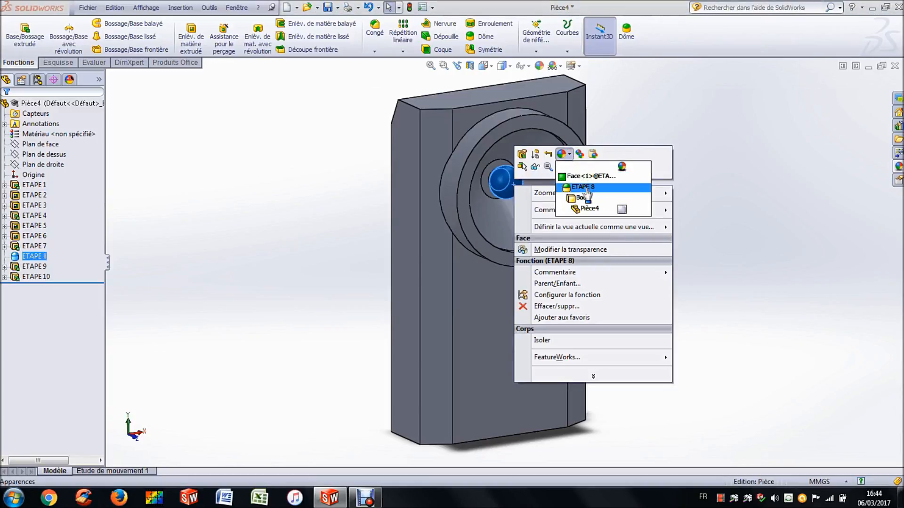
pyautogui.click(586, 188)
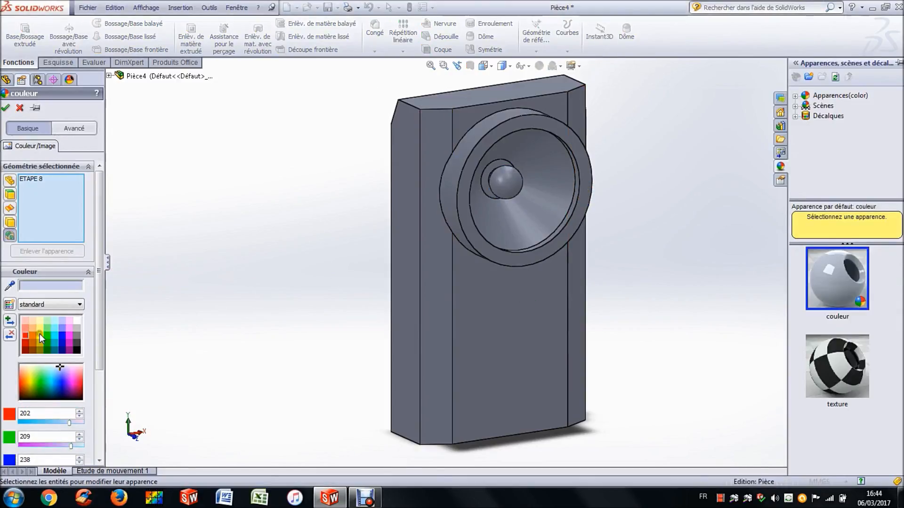
pyautogui.click(40, 335)
pyautogui.click(6, 108)
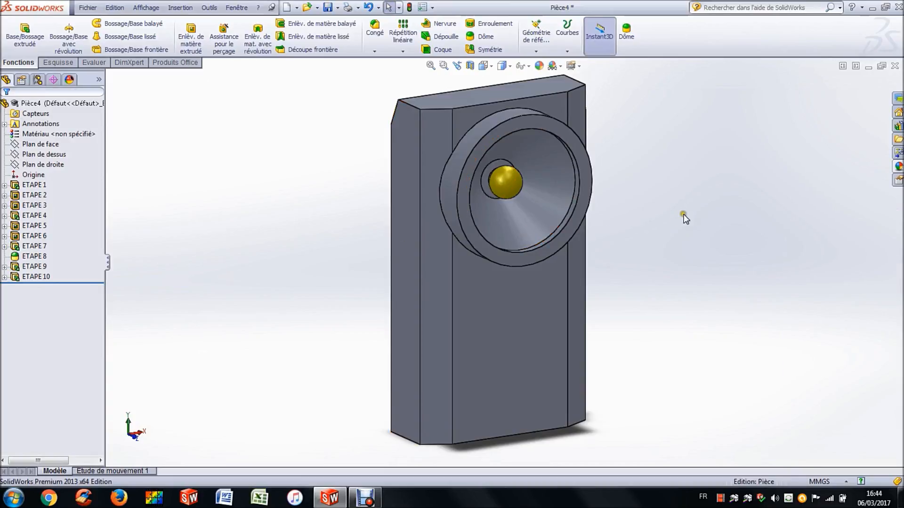
# Step: Colour the conical cut ETAPE 6 and the surrounding recess ETAPE 5 white using the standard palette
pyautogui.rightClick(539, 169)
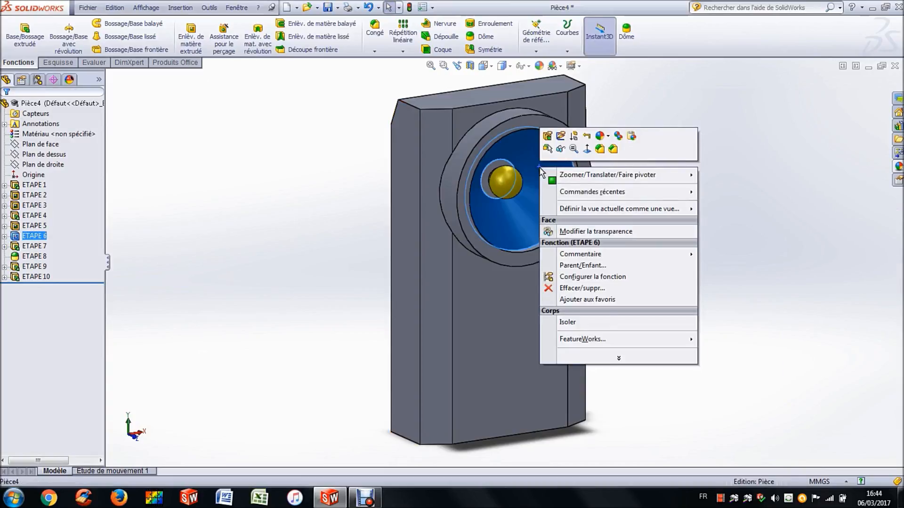
pyautogui.click(604, 135)
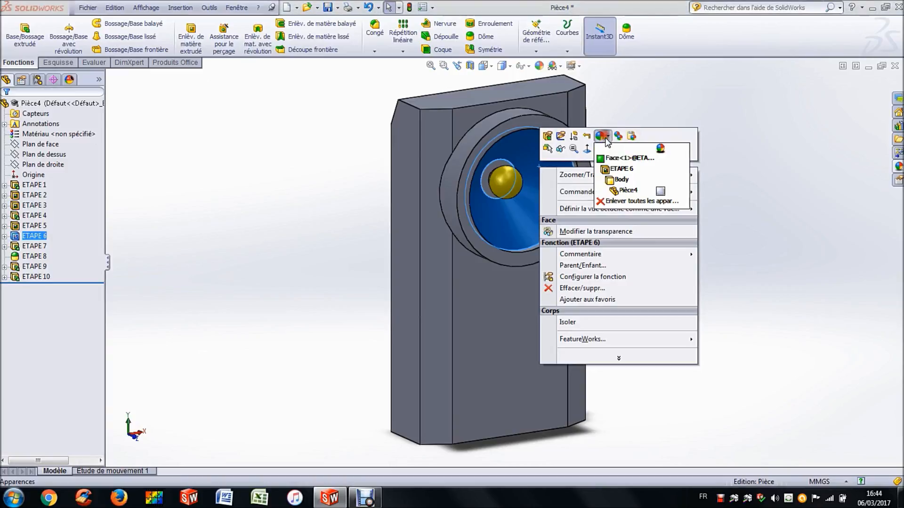
pyautogui.click(622, 169)
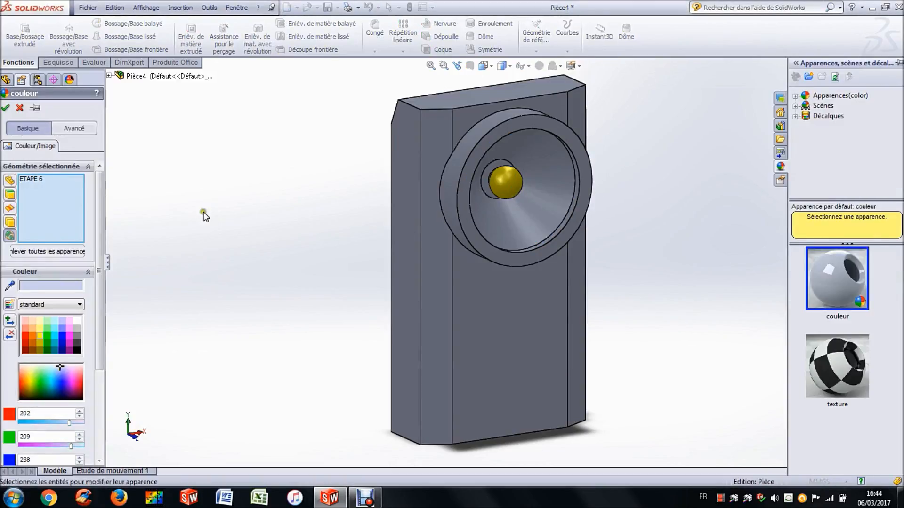
pyautogui.click(75, 321)
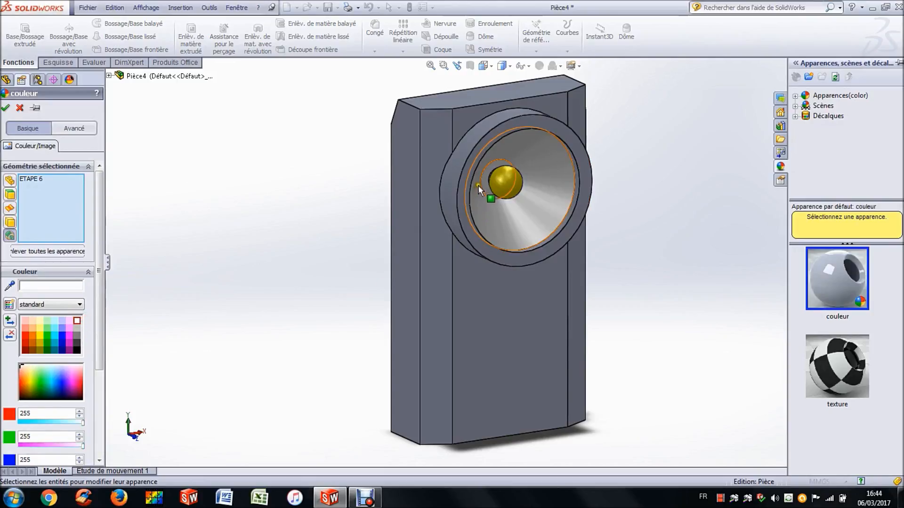
pyautogui.click(504, 184)
pyautogui.click(541, 184)
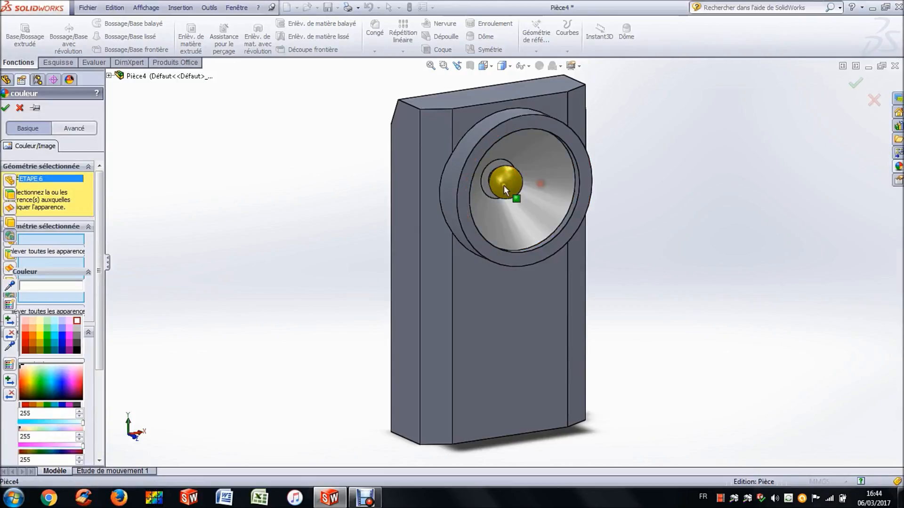
pyautogui.click(573, 174)
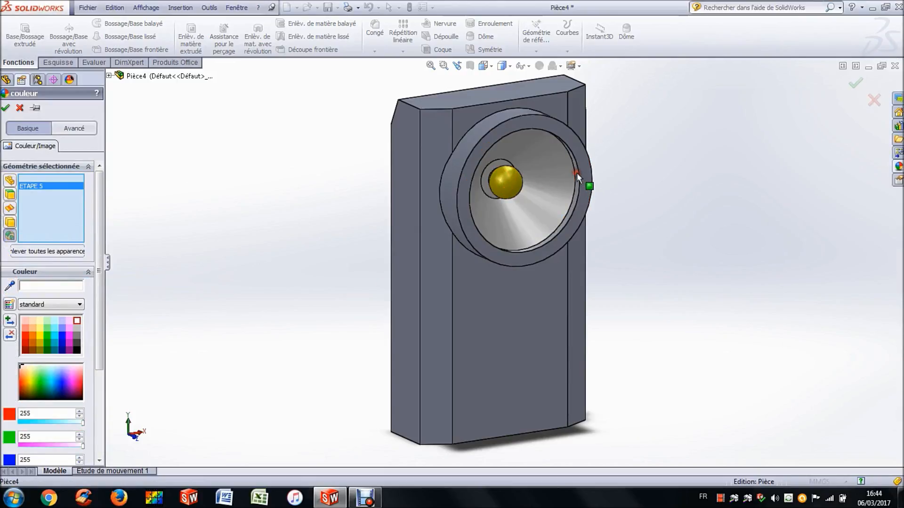
pyautogui.click(5, 107)
pyautogui.click(315, 145)
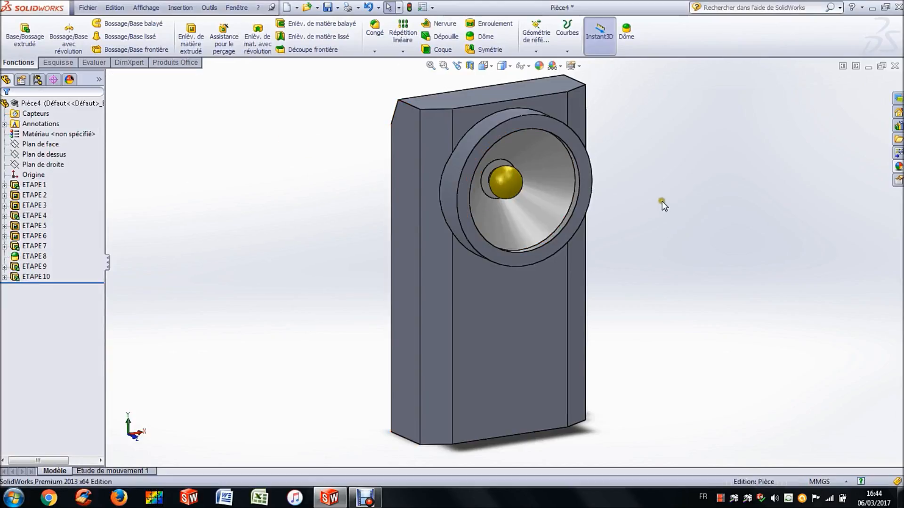
# Step: Colour the whole round side button feature ETAPE 10 red using the standard palette
pyautogui.press('Left')
pyautogui.press('Left')
pyautogui.press('Left')
pyautogui.press('Left')
pyautogui.press('Left')
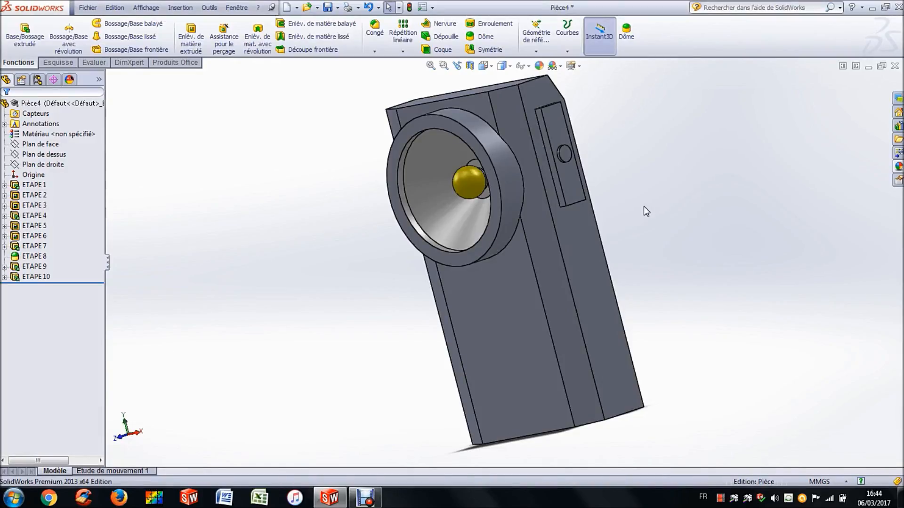
pyautogui.scroll(-4, 610, 191)
pyautogui.click(507, 160)
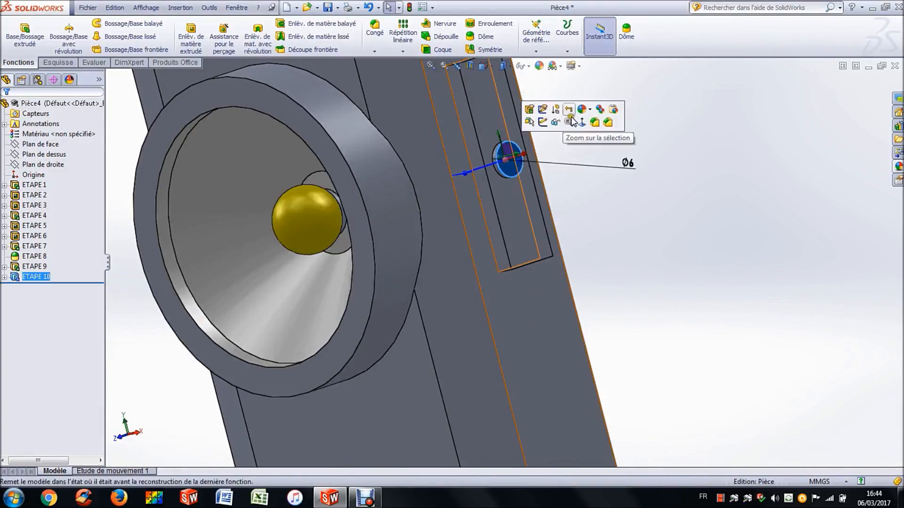
pyautogui.click(583, 110)
pyautogui.click(585, 141)
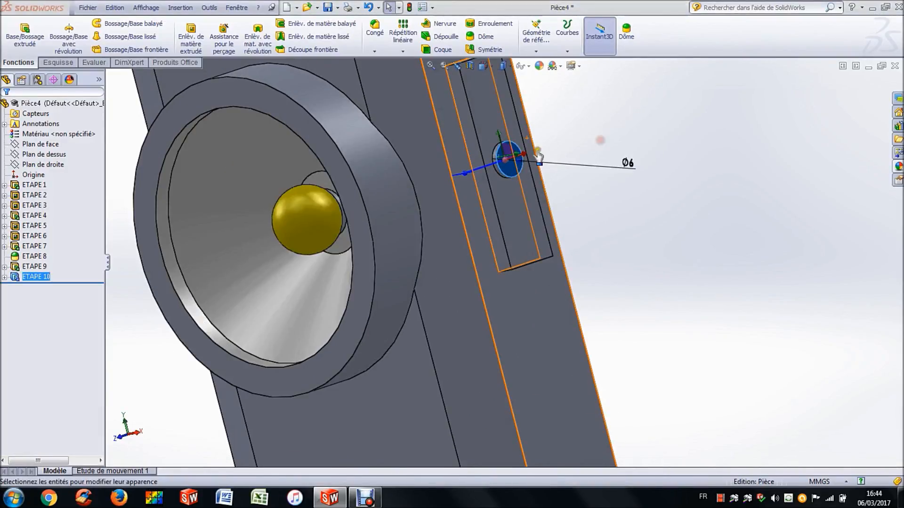
pyautogui.click(26, 330)
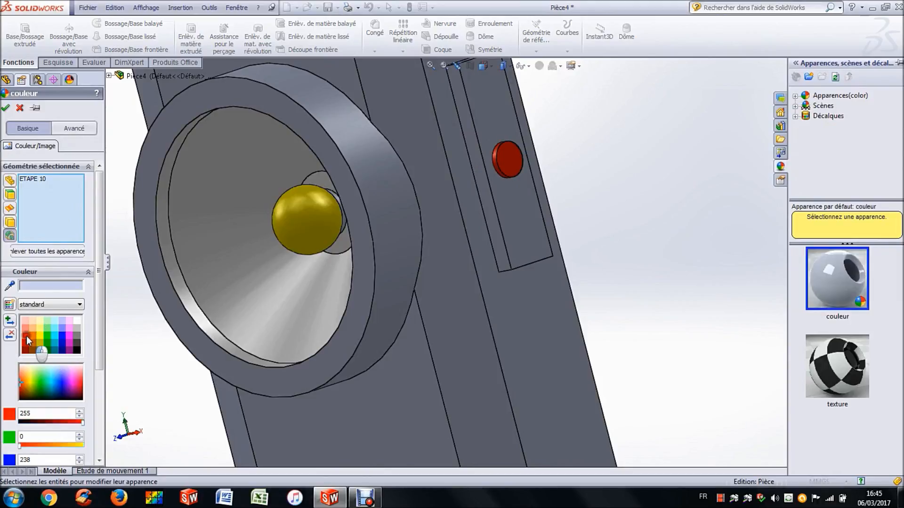
pyautogui.click(5, 107)
# Step: Assign light cyan to the block's front, front bevel, button-side and top faces, and to the visible faces of the button's base plate
pyautogui.scroll(3, 663, 285)
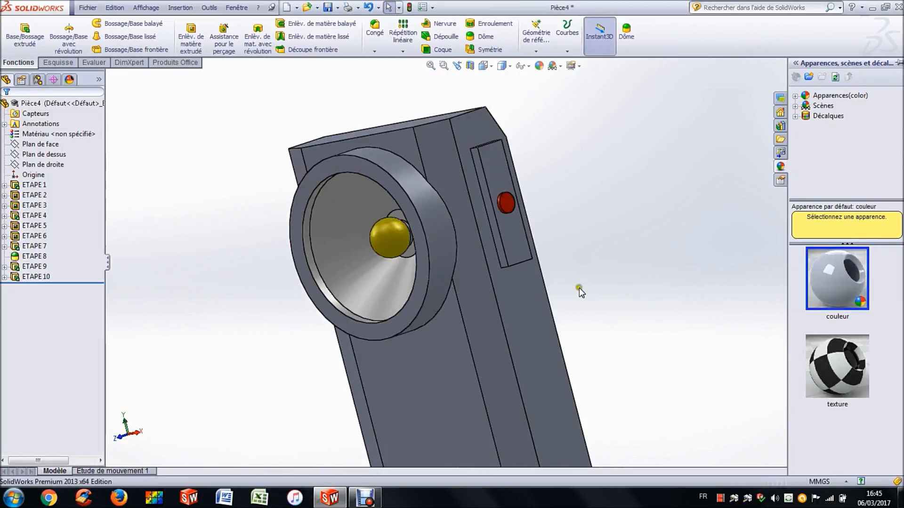
pyautogui.rightClick(437, 143)
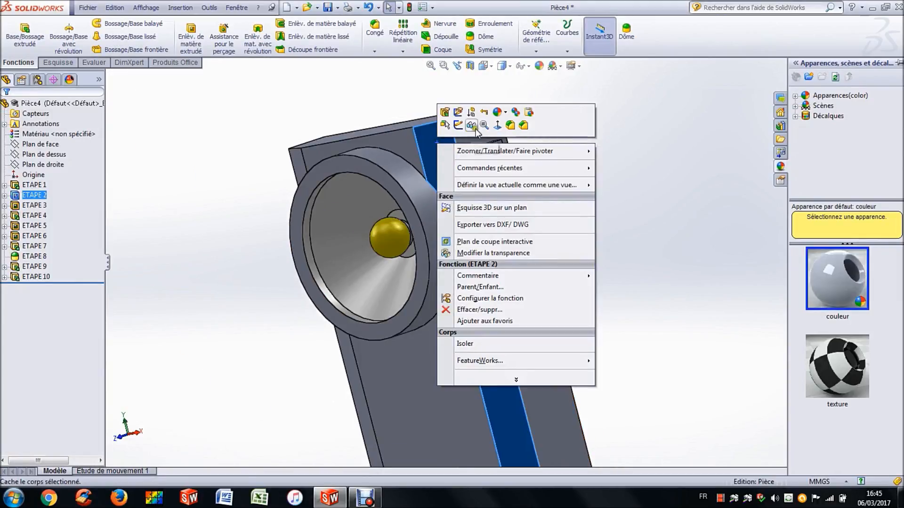
pyautogui.click(499, 112)
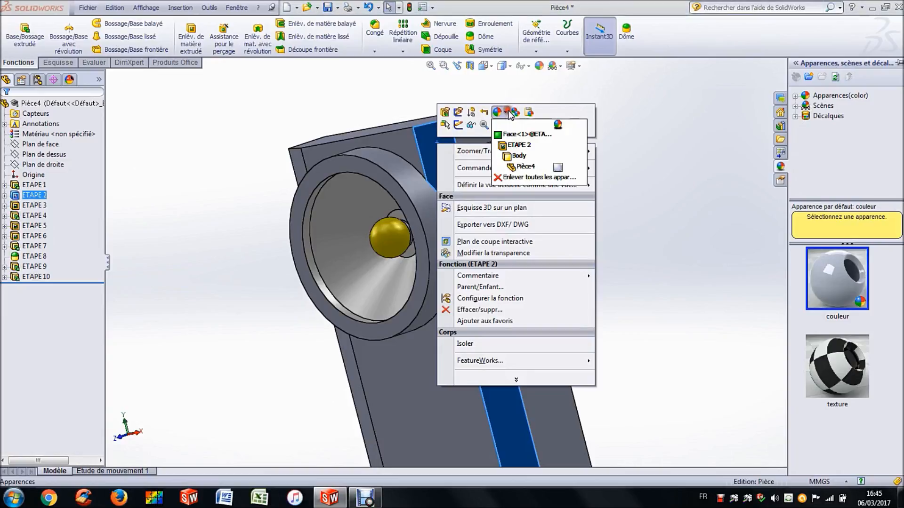
pyautogui.click(522, 135)
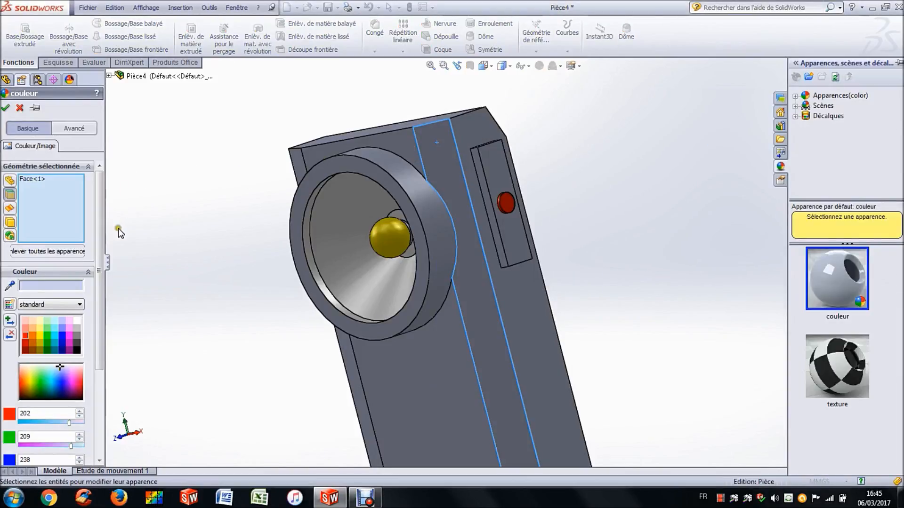
pyautogui.click(55, 328)
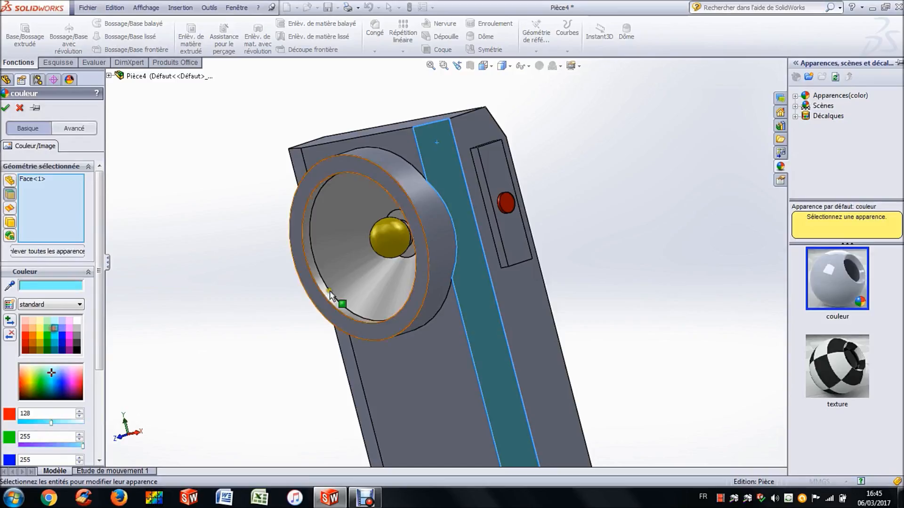
pyautogui.click(412, 150)
pyautogui.click(477, 136)
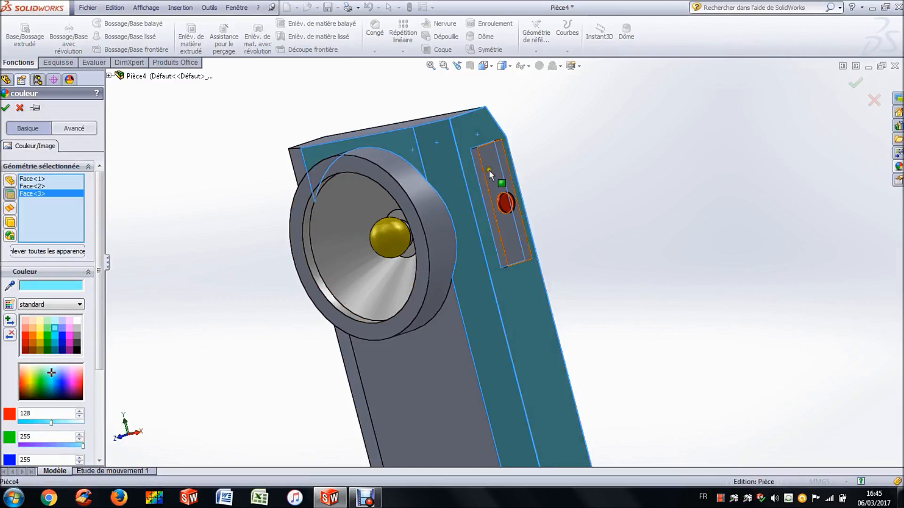
pyautogui.click(487, 170)
pyautogui.click(480, 171)
pyautogui.click(391, 128)
pyautogui.click(401, 376)
pyautogui.click(355, 376)
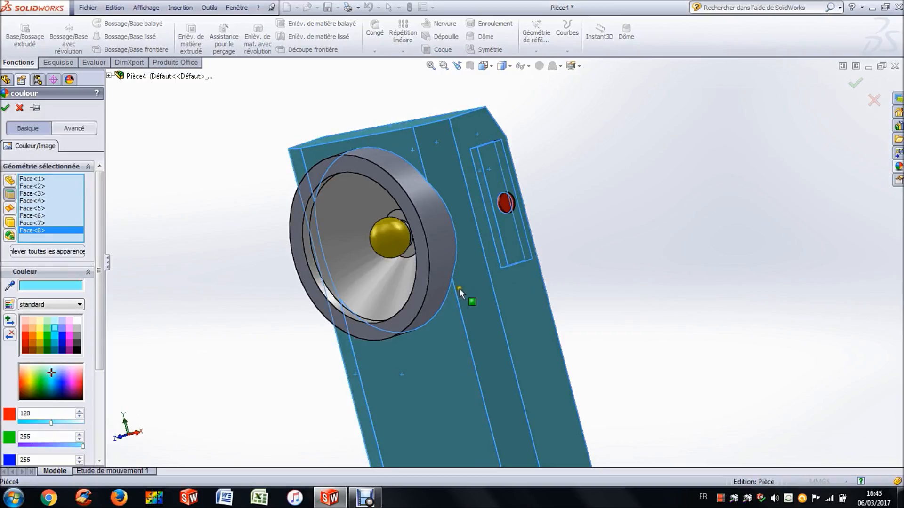
# Step: Add the block's upper rear bevel, rear face and the side face opposite the button to the light cyan selection
pyautogui.press('Right')
pyautogui.press('Right')
pyautogui.press('Right')
pyautogui.press('Right')
pyautogui.press('Right')
pyautogui.press('Right')
pyautogui.press('Right')
pyautogui.press('Right')
pyautogui.press('Right')
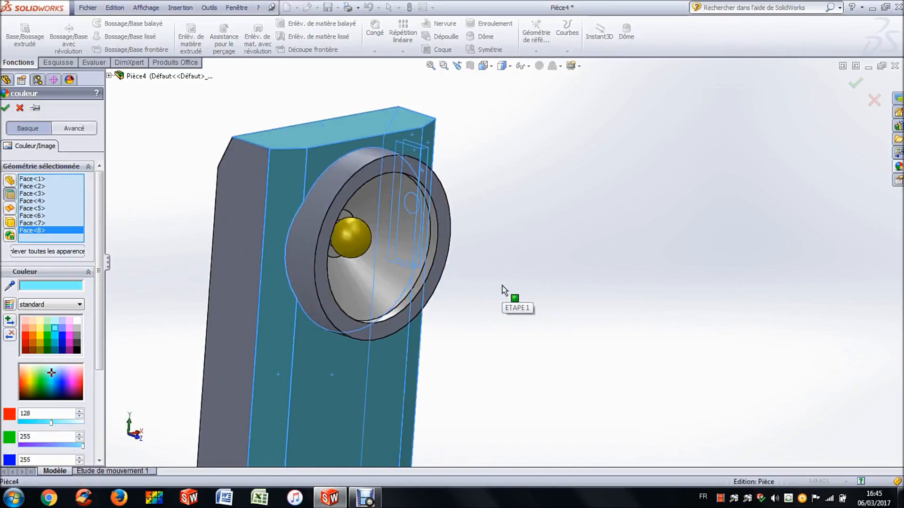
pyautogui.press('Right')
pyautogui.click(287, 124)
pyautogui.click(229, 317)
pyautogui.click(399, 262)
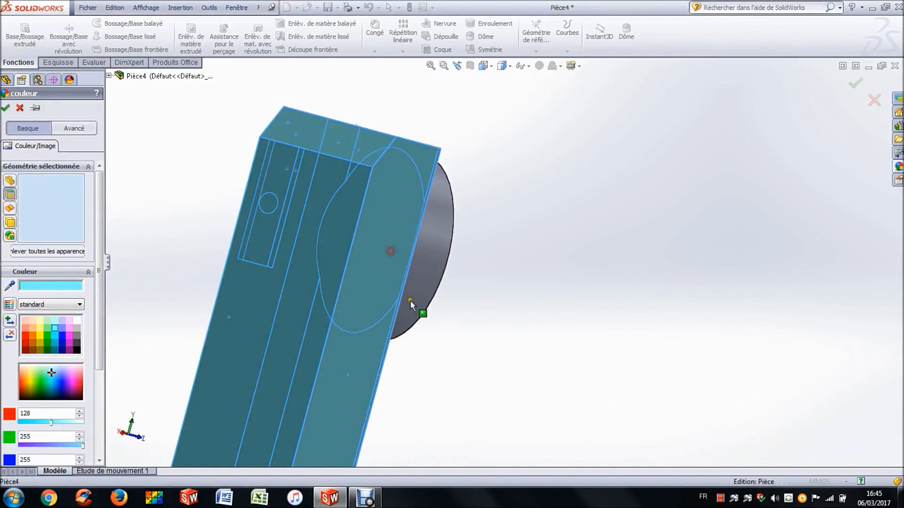
# Step: Include the block's bottom face in the light cyan selection and apply the colour
pyautogui.scroll(3, 411, 301)
pyautogui.press('Up')
pyautogui.press('Up')
pyautogui.press('Up')
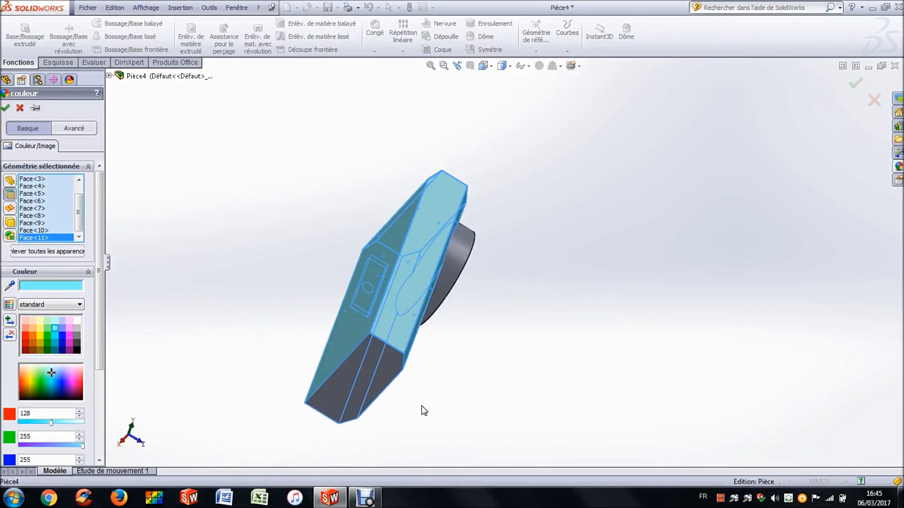
pyautogui.click(332, 397)
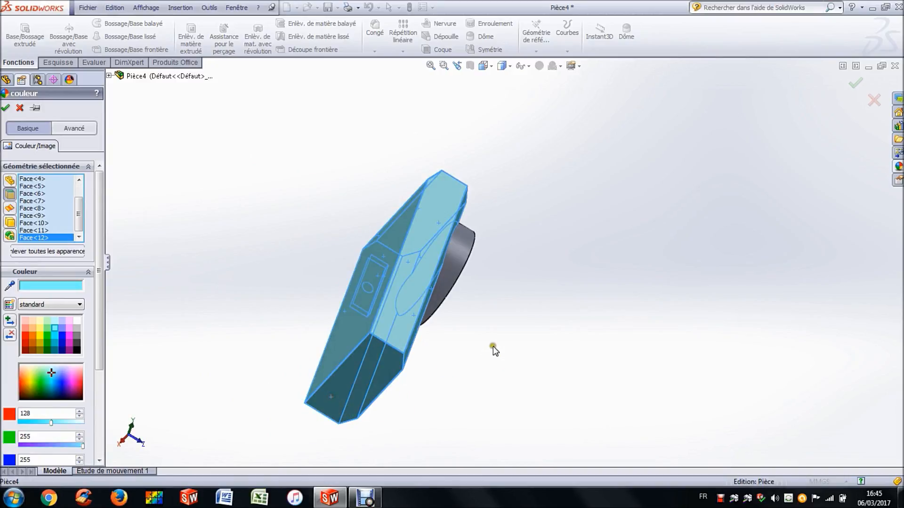
pyautogui.scroll(3, 527, 301)
pyautogui.moveTo(565, 252); pyautogui.dragTo(565, 252, button='middle')
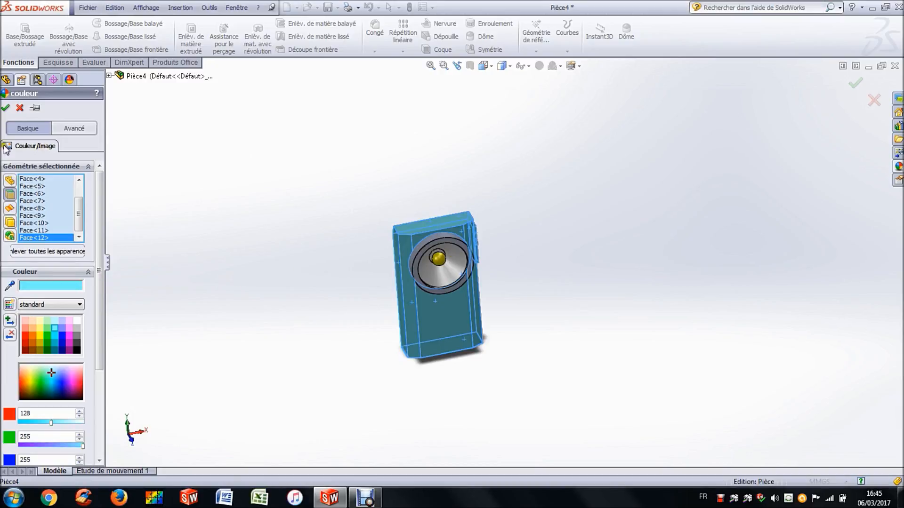
pyautogui.click(6, 108)
# Step: Assign orange to the outer cylindrical face and front rim of the large ring ETAPE 4
pyautogui.scroll(-3, 446, 257)
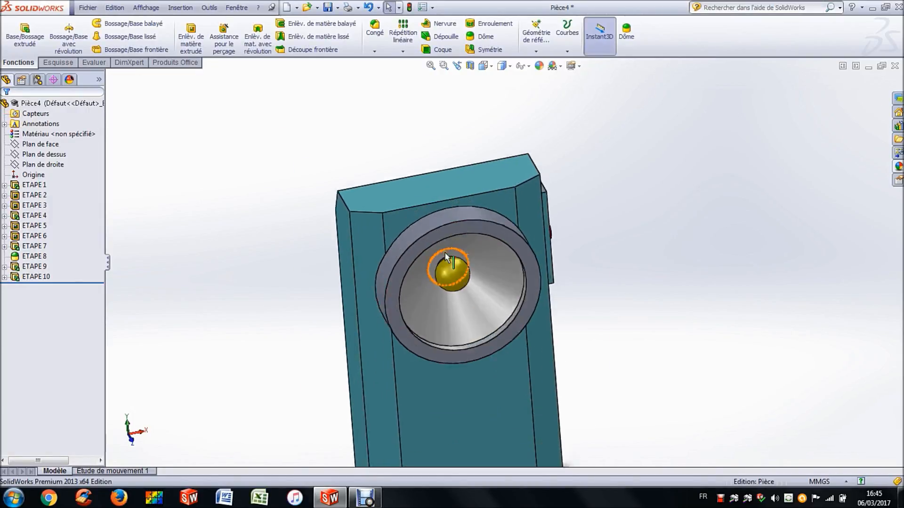
pyautogui.rightClick(433, 210)
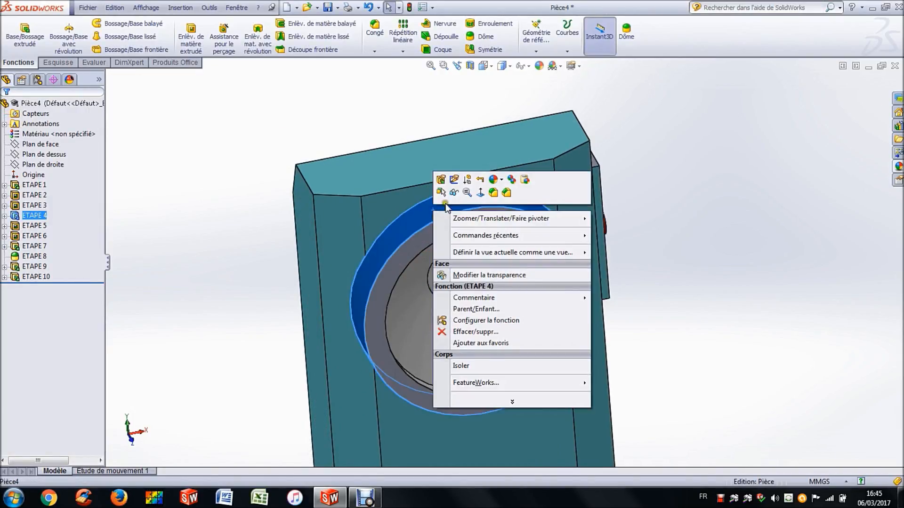
pyautogui.click(494, 179)
pyautogui.click(509, 209)
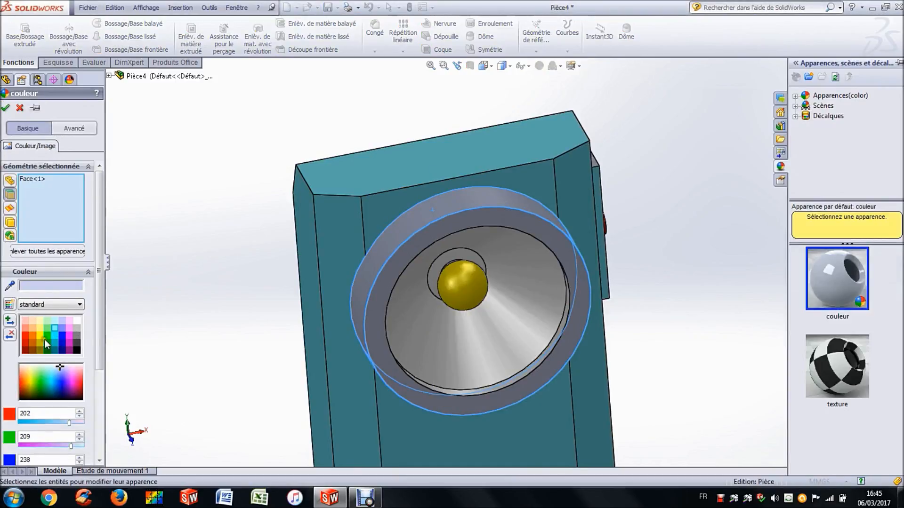
pyautogui.click(33, 335)
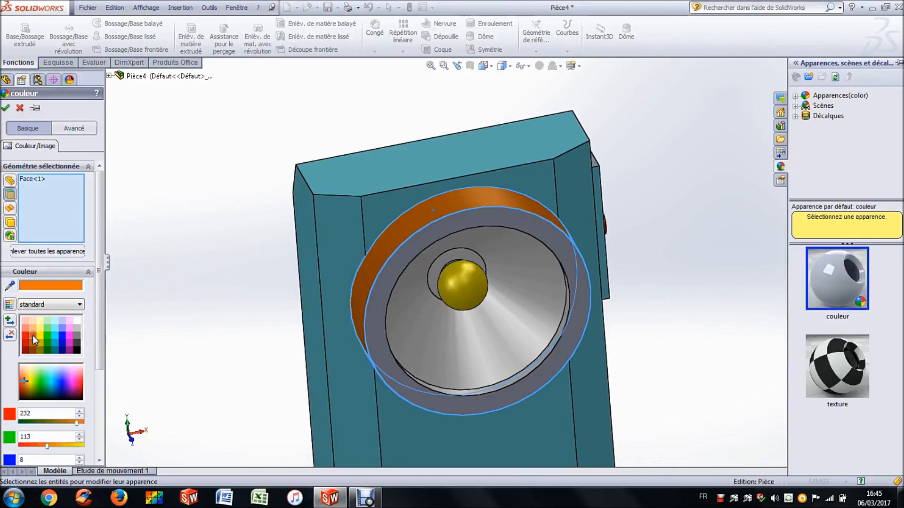
pyautogui.click(555, 238)
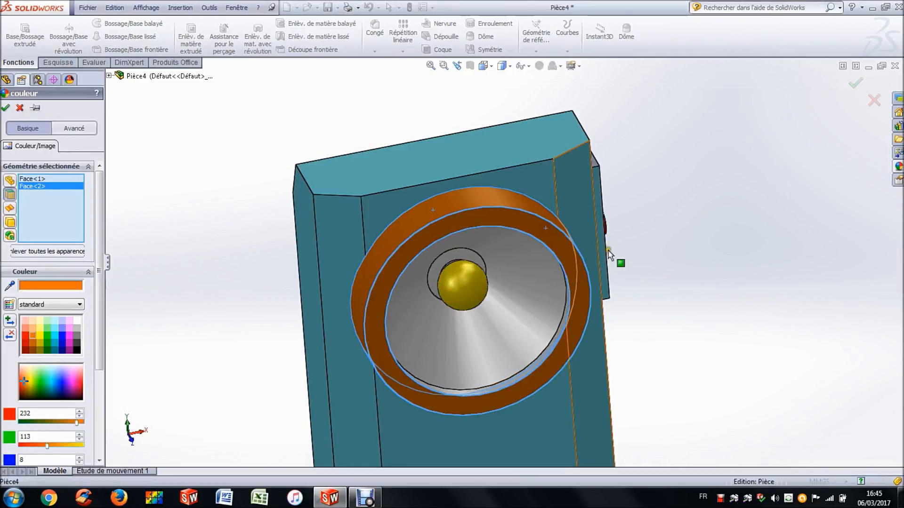
# Step: Add the outer face, front edge face and upper end face of the button's base plate to the orange selection
pyautogui.scroll(2, 606, 256)
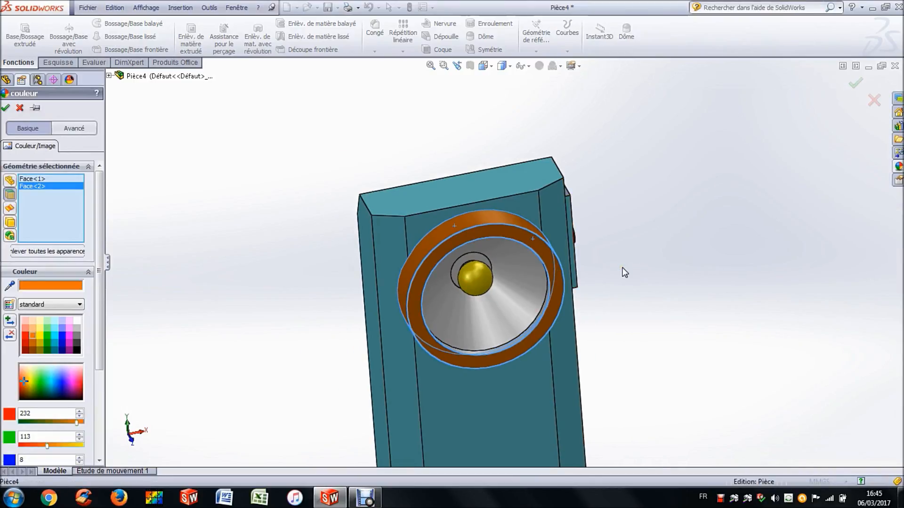
pyautogui.press('Left')
pyautogui.press('Left')
pyautogui.press('Left')
pyautogui.press('Left')
pyautogui.click(546, 203)
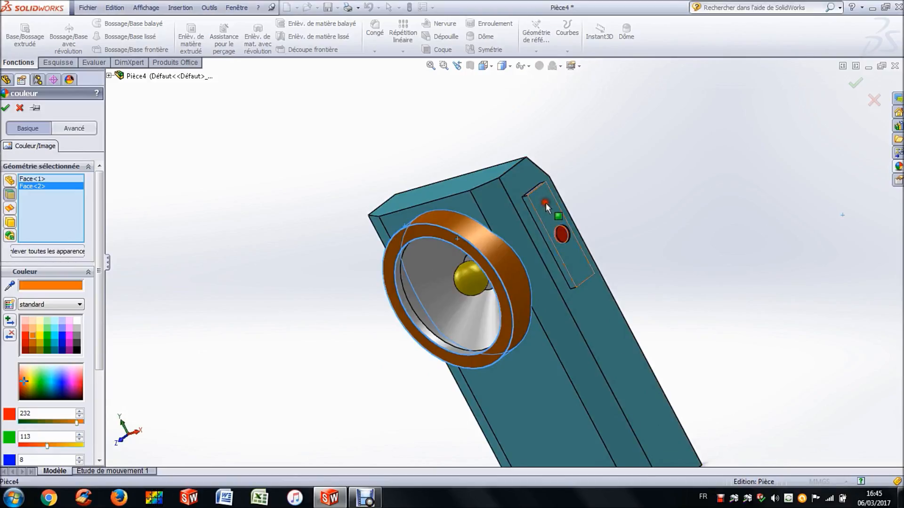
pyautogui.click(528, 206)
pyautogui.press('Down')
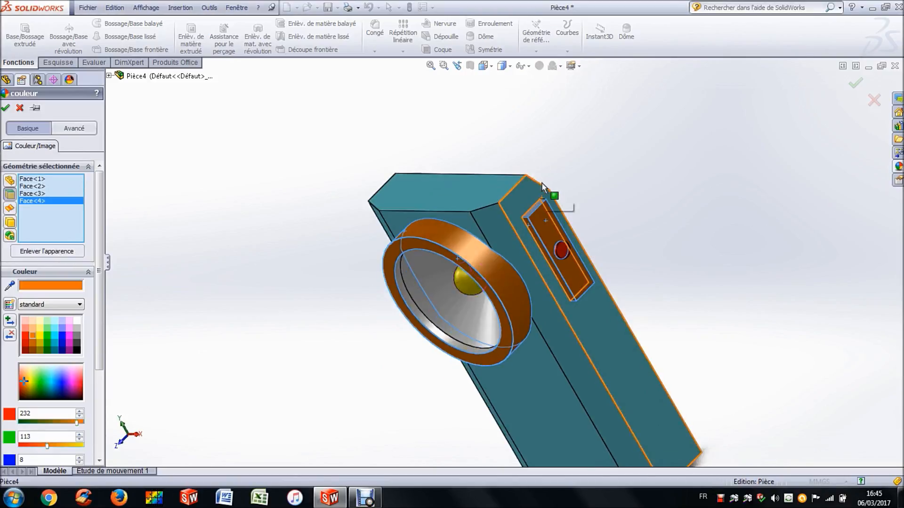
pyautogui.scroll(-5, 544, 221)
pyautogui.click(508, 191)
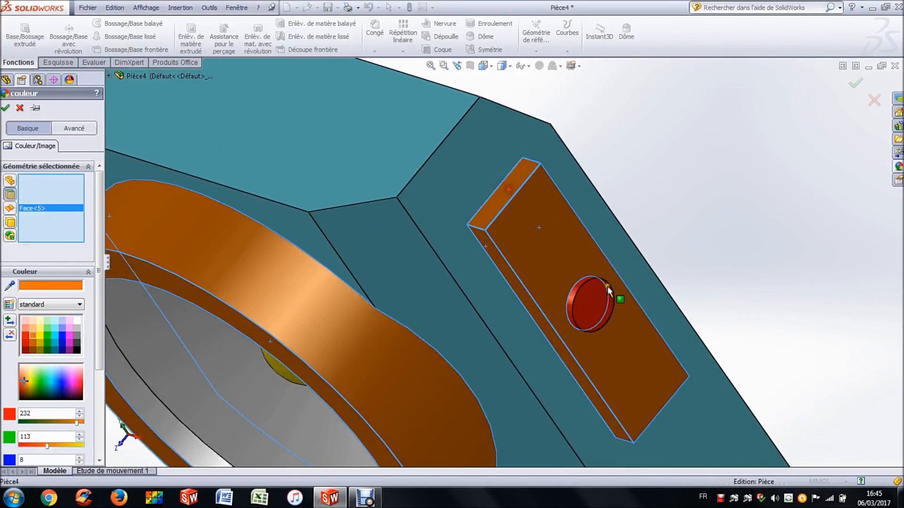
# Step: Add the rear edge face and lower end face of the button's base plate to the orange selection
pyautogui.scroll(5, 609, 291)
pyautogui.press('Down')
pyautogui.press('Down')
pyautogui.press('Down')
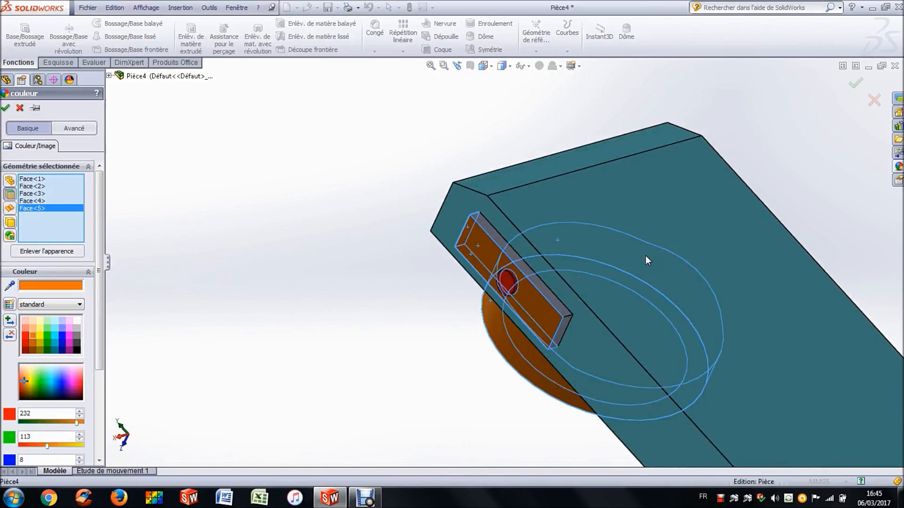
pyautogui.click(487, 228)
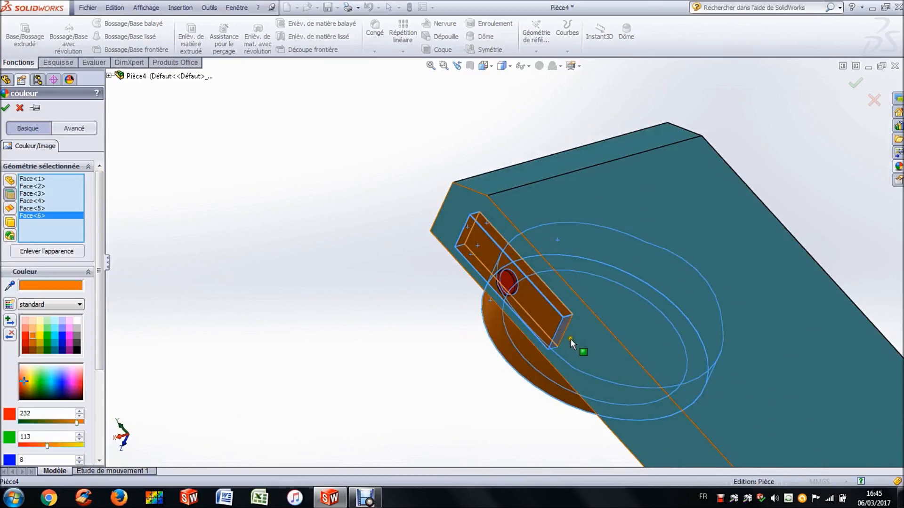
pyautogui.click(561, 328)
pyautogui.scroll(2, 459, 335)
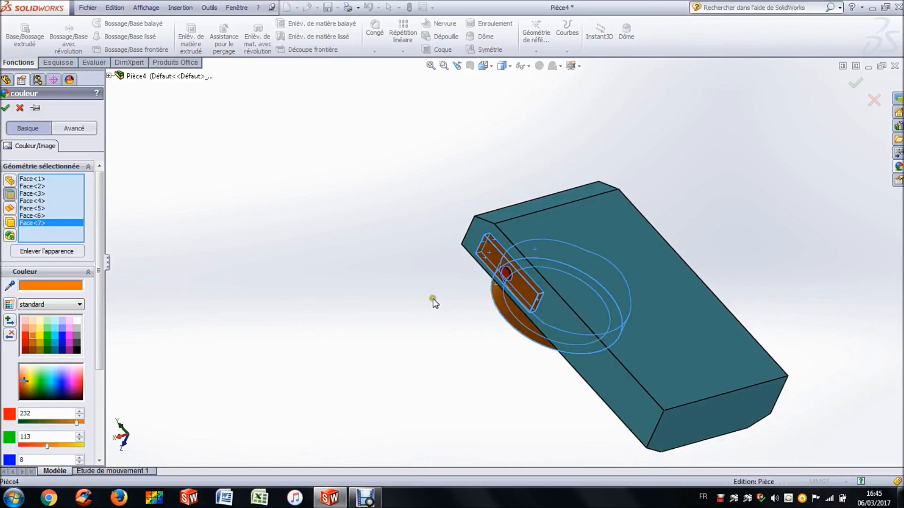
# Step: Apply the orange colour to the selected faces of the large ring and the button's base plate
pyautogui.click(5, 108)
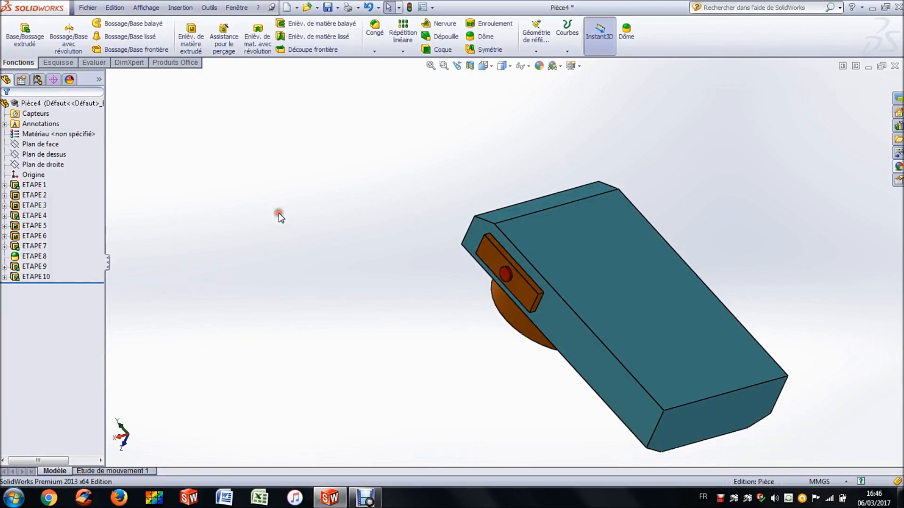
# Step: Examine the coloured part from the front, with the whole model fitted in view
pyautogui.press('Left')
pyautogui.press('Left')
pyautogui.press('Right')
pyautogui.press('Right')
pyautogui.press('Right')
pyautogui.press('Right')
pyautogui.press('Right')
pyautogui.press('Right')
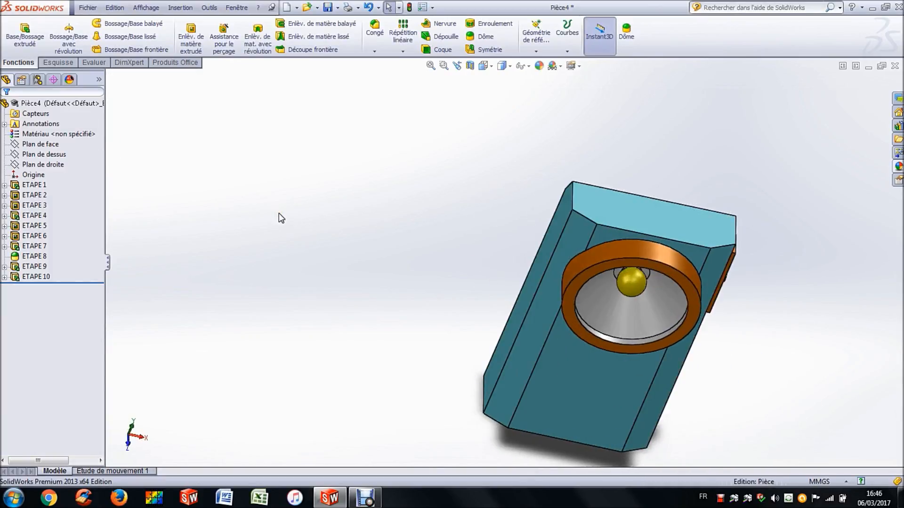
pyautogui.click(426, 69)
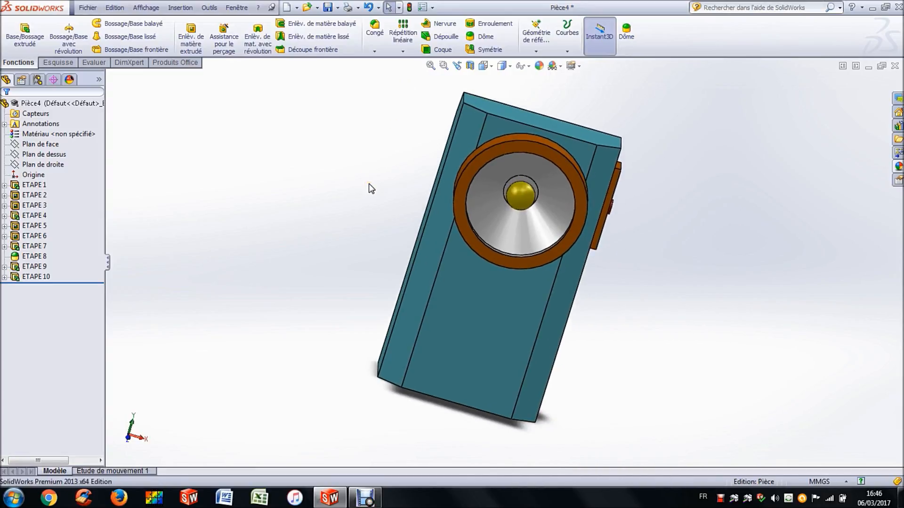
# Step: Start a constant-radius fillet and select the block's large back face, the sloped face above it and the top end face
pyautogui.press('Left')
pyautogui.press('Left')
pyautogui.press('Left')
pyautogui.press('Left')
pyautogui.press('Left')
pyautogui.press('Left')
pyautogui.press('Left')
pyautogui.press('Left')
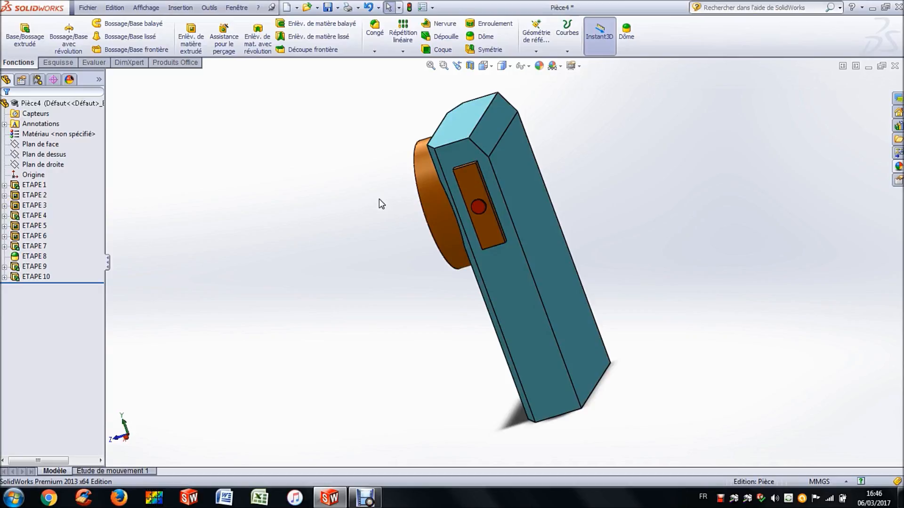
pyautogui.click(378, 31)
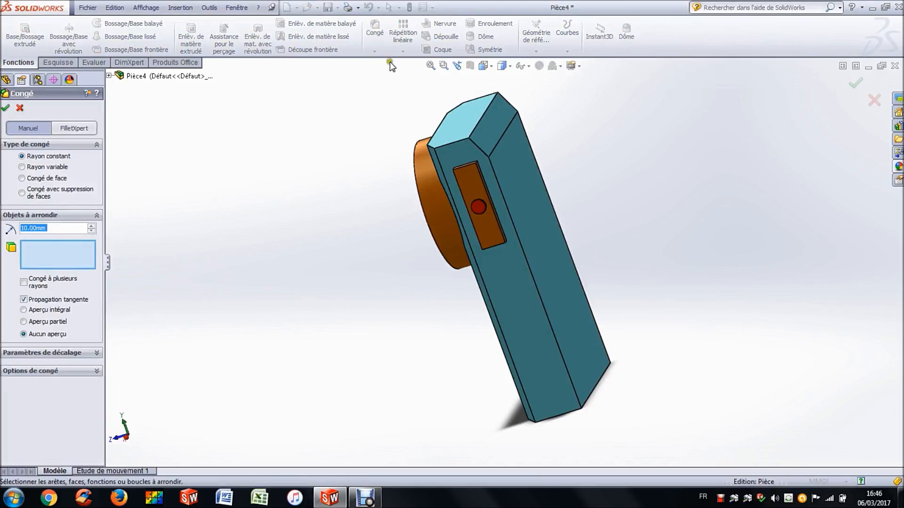
pyautogui.click(518, 185)
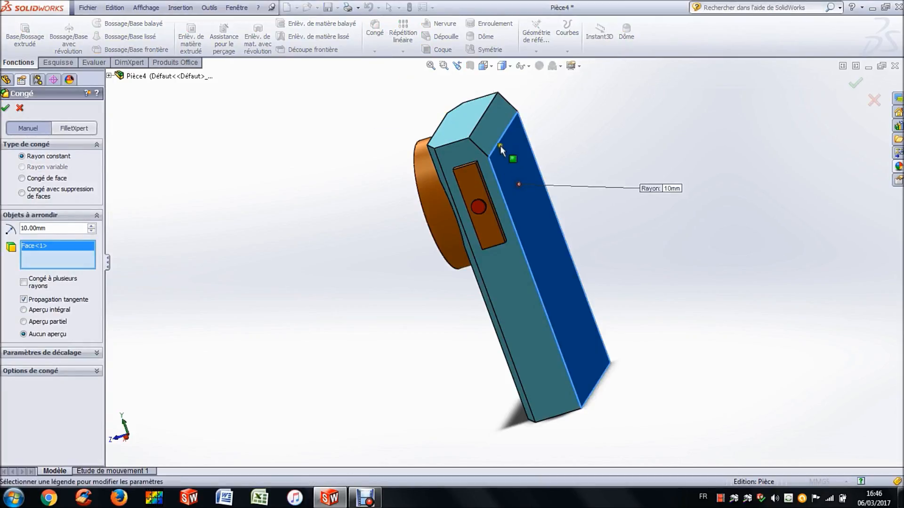
pyautogui.click(490, 123)
pyautogui.click(463, 116)
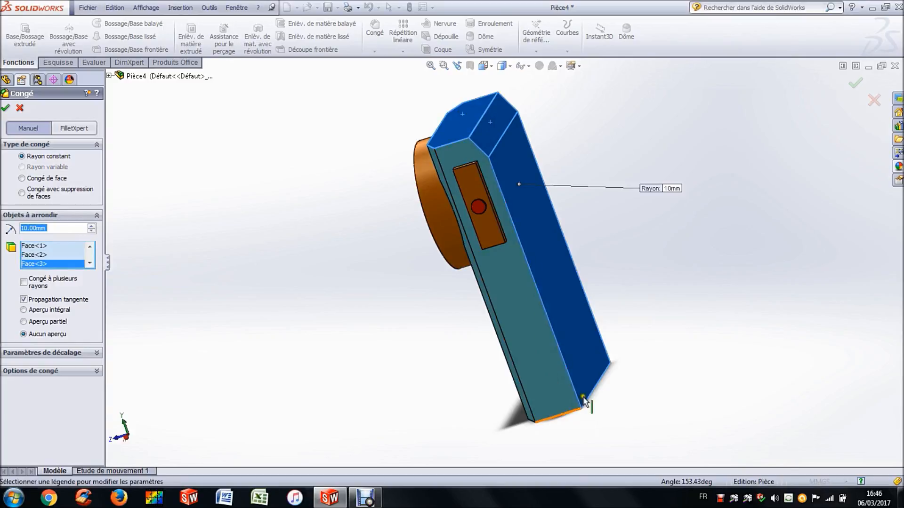
# Step: Add the block's bottom end face to the fillet selection
pyautogui.press('Left')
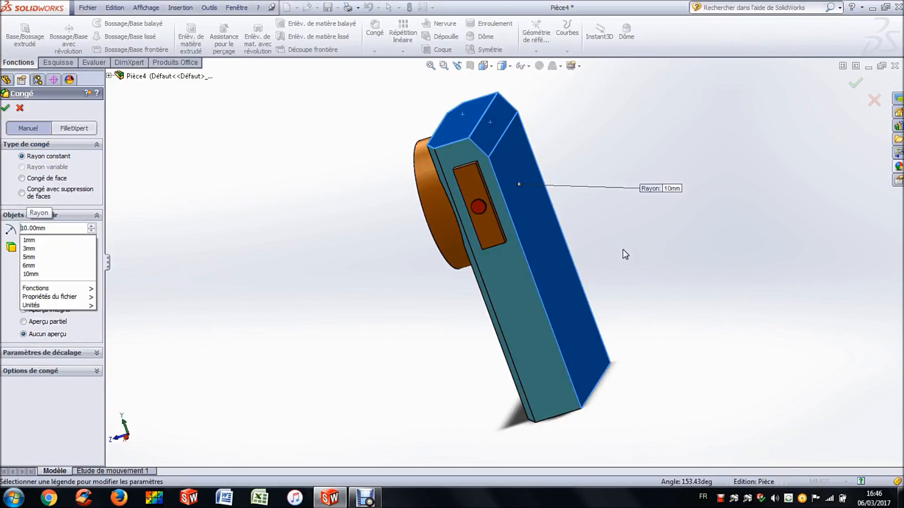
pyautogui.click(623, 250)
pyautogui.press('Left')
pyautogui.press('Left')
pyautogui.press('Left')
pyautogui.press('Left')
pyautogui.press('Left')
pyautogui.press('Left')
pyautogui.press('Left')
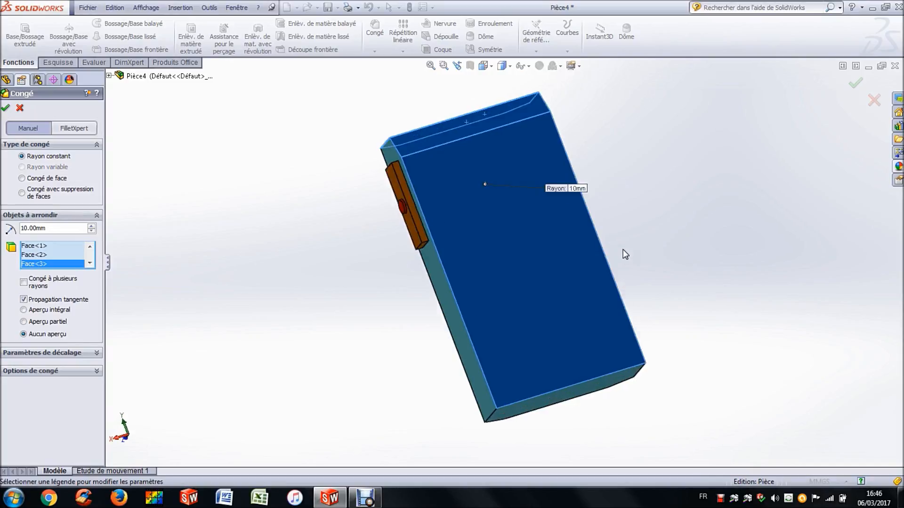
pyautogui.click(610, 280)
pyautogui.click(565, 377)
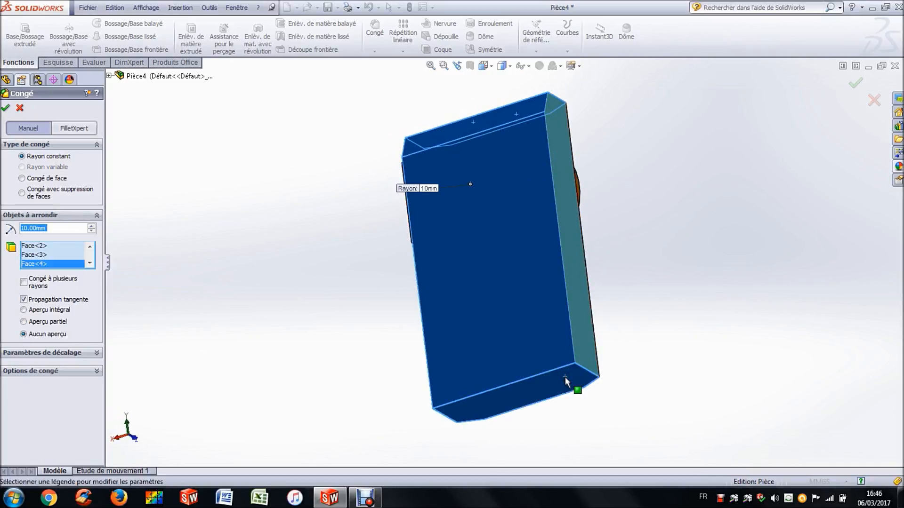
# Step: Set the fillet radius to 2 mm and create the fillet on the selected block faces
pyautogui.moveTo(54, 229); pyautogui.dragTo(19, 229)
pyautogui.write('2')
pyautogui.press('Return')
pyautogui.click(6, 108)
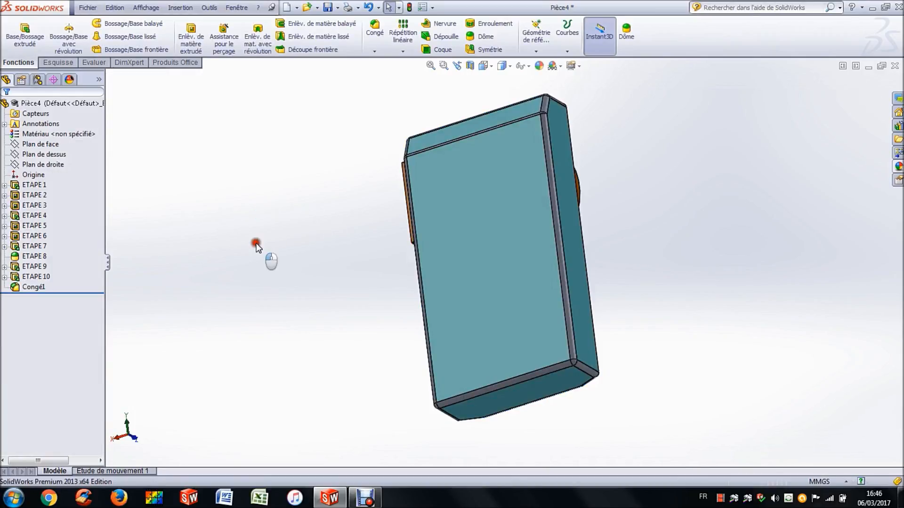
# Step: Examine the filleted block edges from the button side and from the front
pyautogui.press('Right')
pyautogui.press('Right')
pyautogui.press('Right')
pyautogui.press('Right')
pyautogui.press('Right')
pyautogui.press('Right')
pyautogui.press('Right')
pyautogui.press('Right')
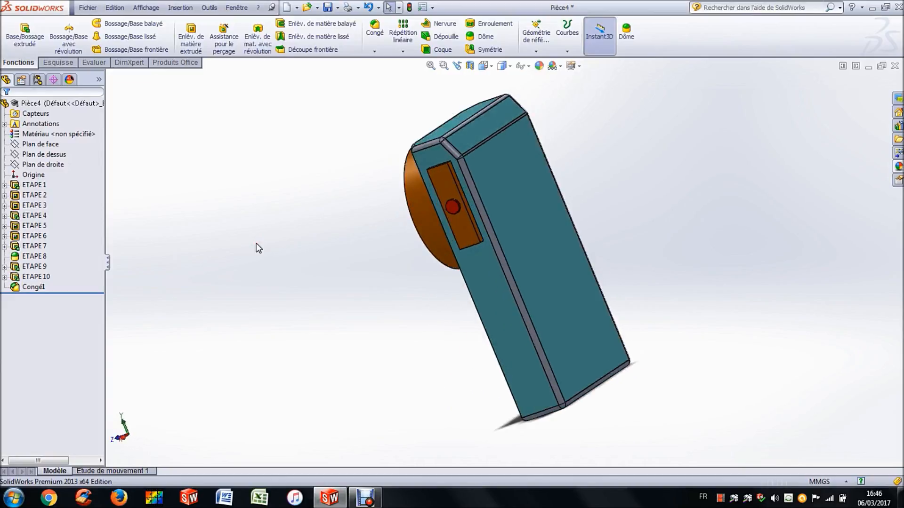
pyautogui.press('Right')
pyautogui.press('Right')
pyautogui.press('Right')
pyautogui.press('Right')
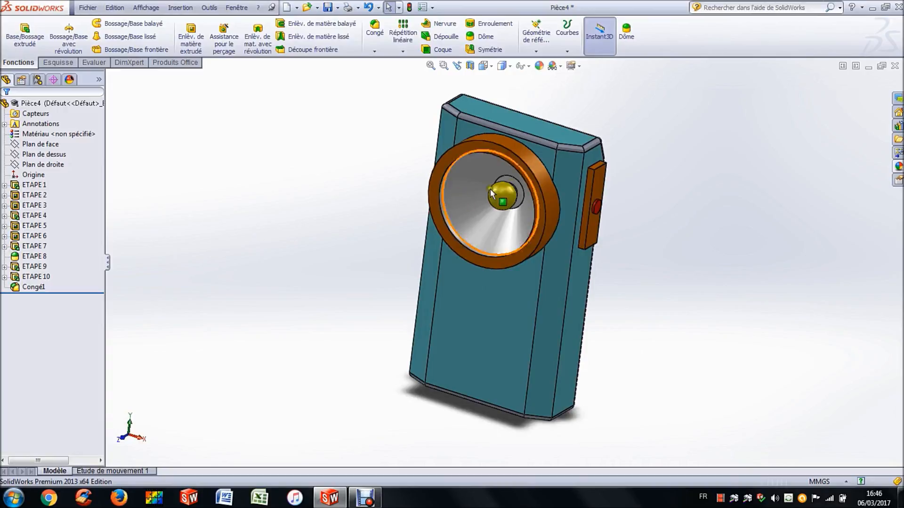
# Step: Colour the whole block fillet feature light cyan, with red 128, green 255 and blue 255
pyautogui.rightClick(547, 144)
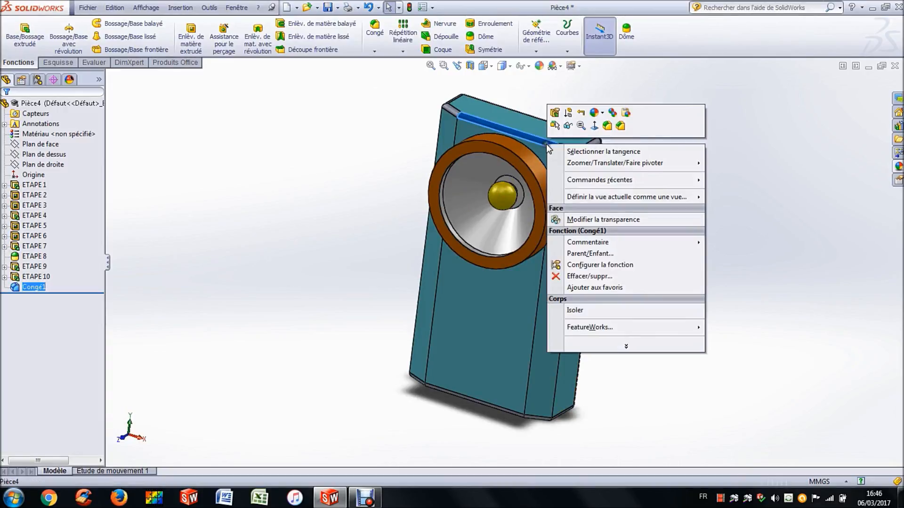
pyautogui.click(595, 113)
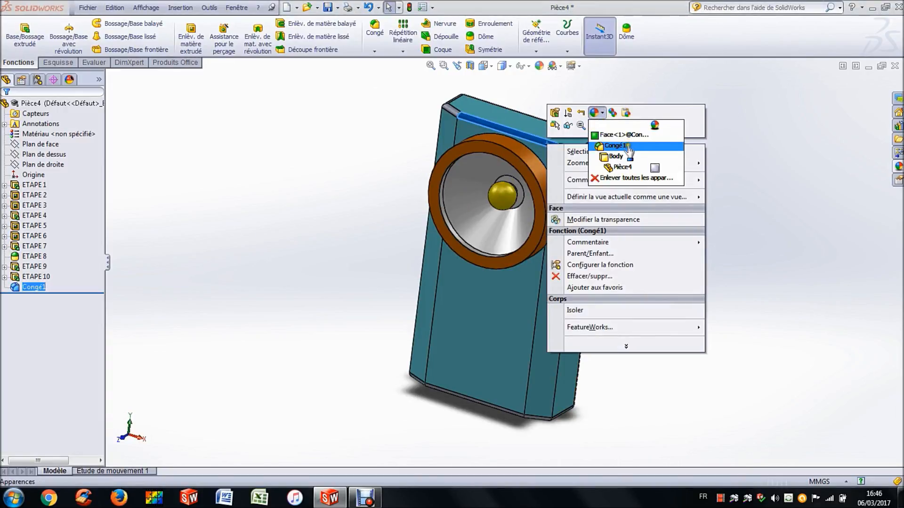
pyautogui.click(626, 146)
pyautogui.click(52, 328)
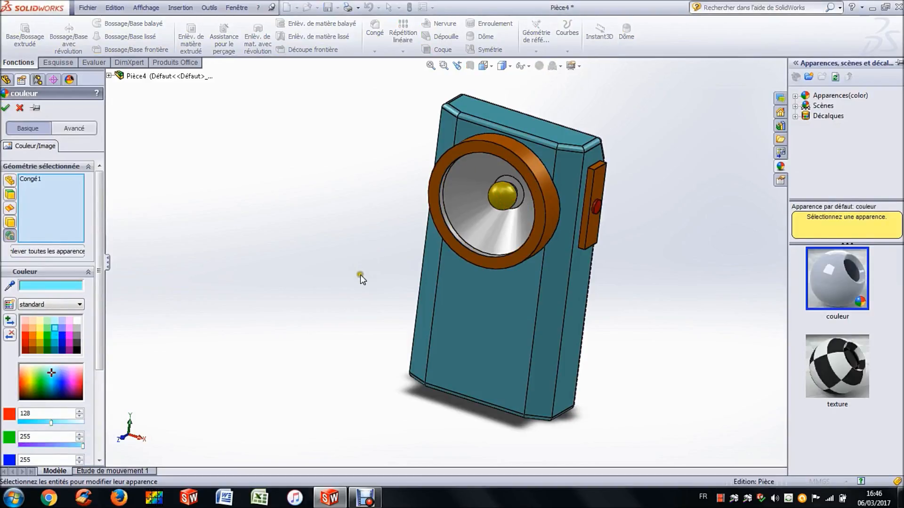
pyautogui.click(20, 110)
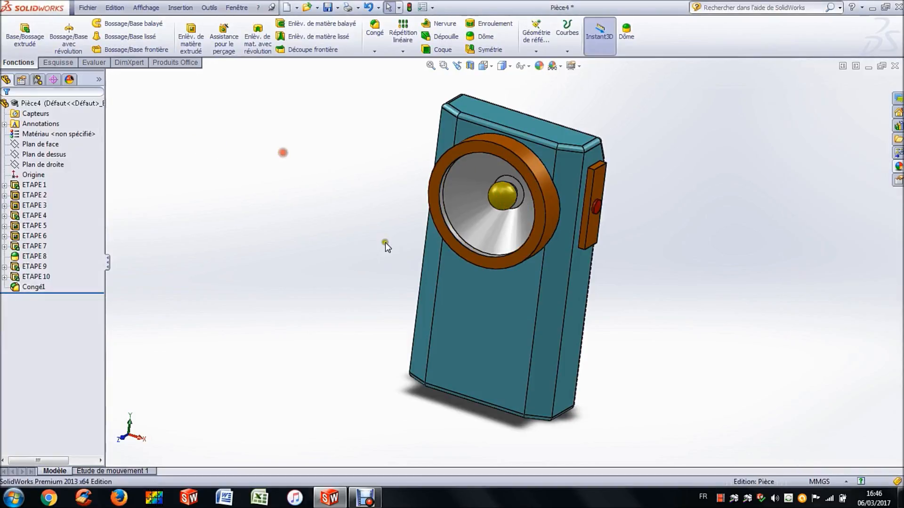
pyautogui.press('Down')
pyautogui.press('Left')
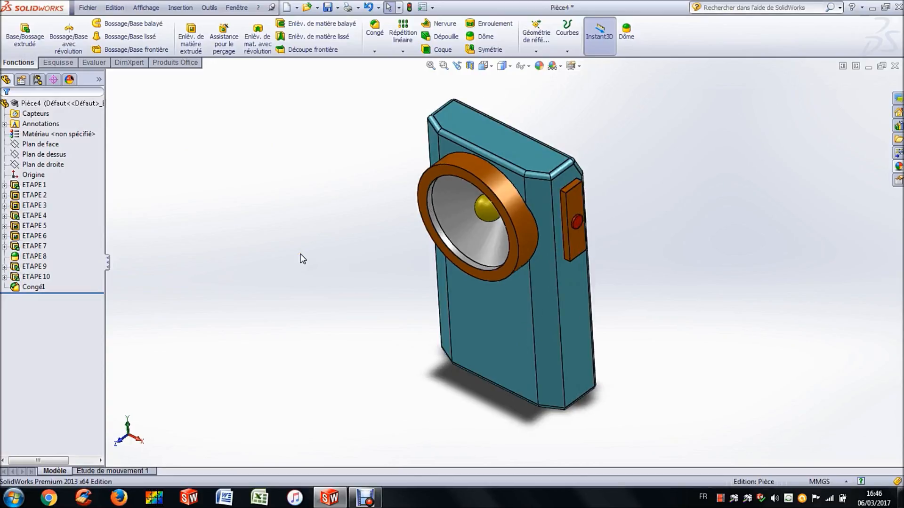
pyautogui.press('Up')
pyautogui.press('Right')
pyautogui.press('Up')
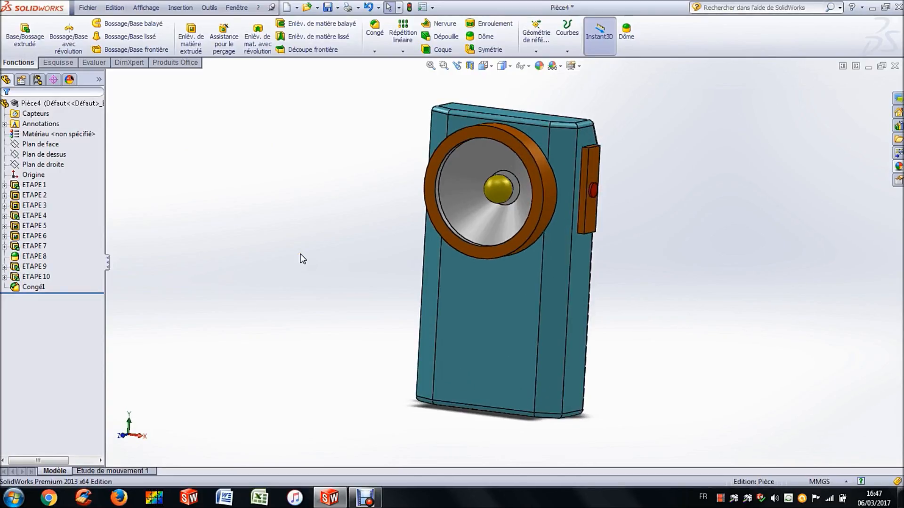
# Step: Rename the block's fillet feature as ETAPE 11 and clear the selection
pyautogui.click(34, 287)
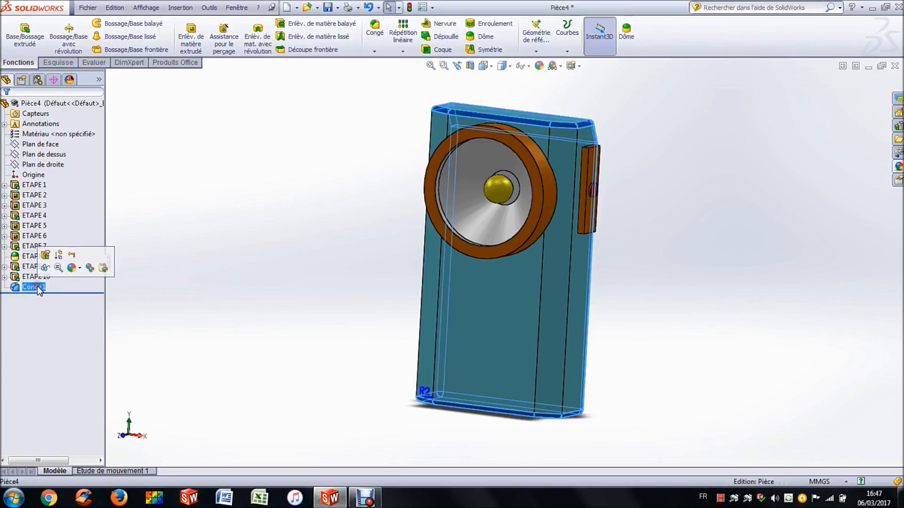
pyautogui.click(38, 286)
pyautogui.write('ETAPE')
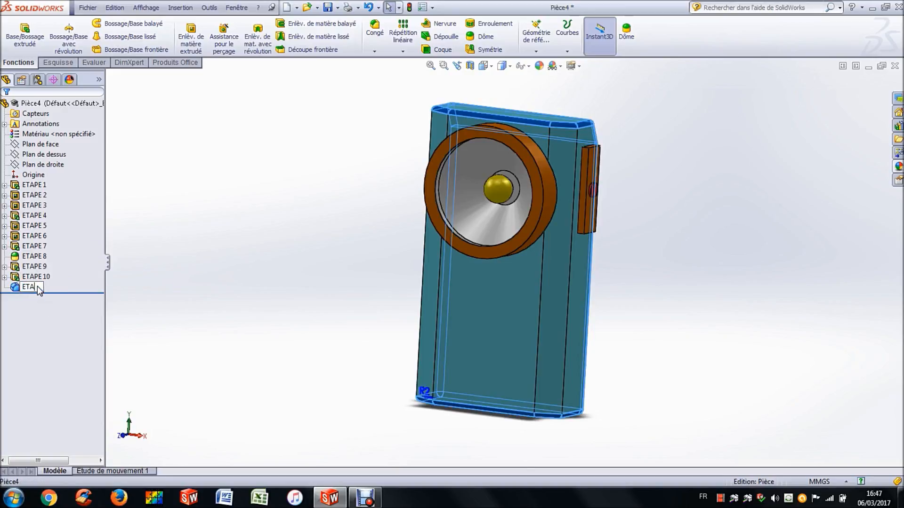
pyautogui.write(' 11')
pyautogui.click(58, 284)
pyautogui.click(327, 204)
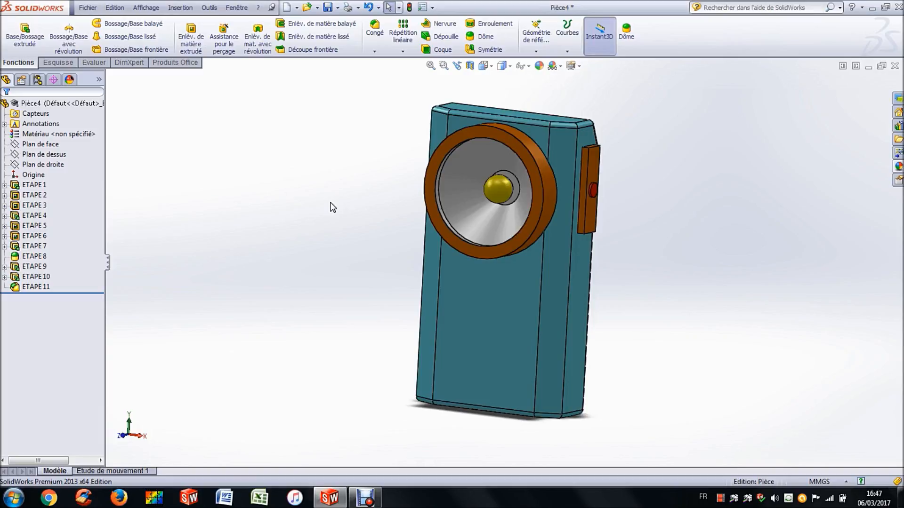
pyautogui.click(344, 192)
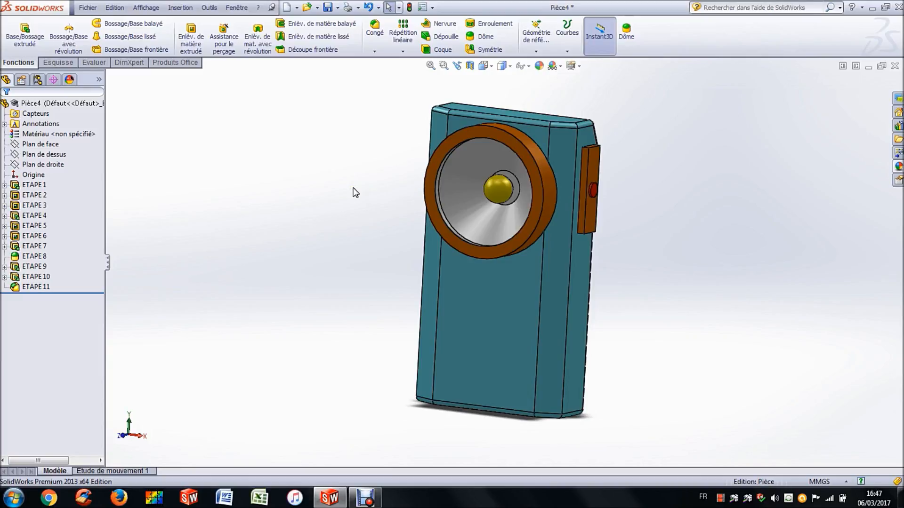